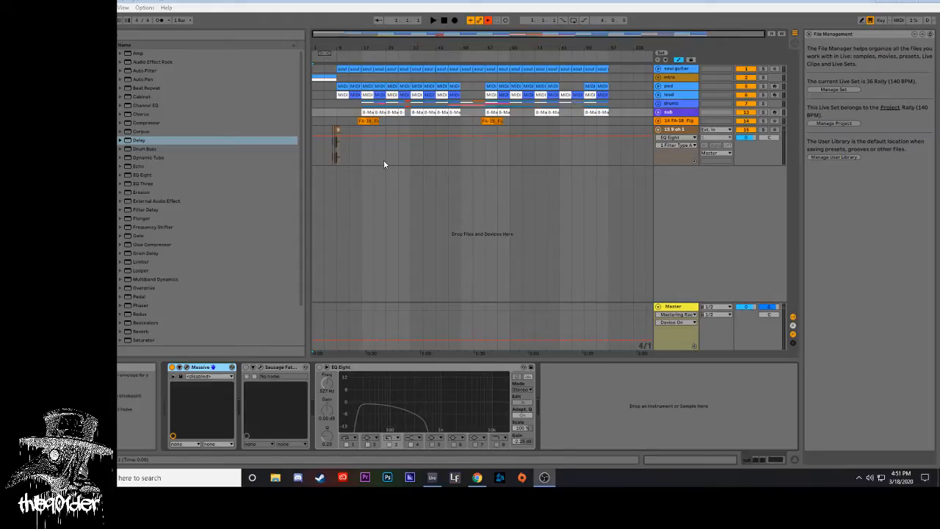
# - Review the device chains of all tracks, from soul guitar down to the jet sample and vocal tracks, and of the Master
pyautogui.click(403, 131)
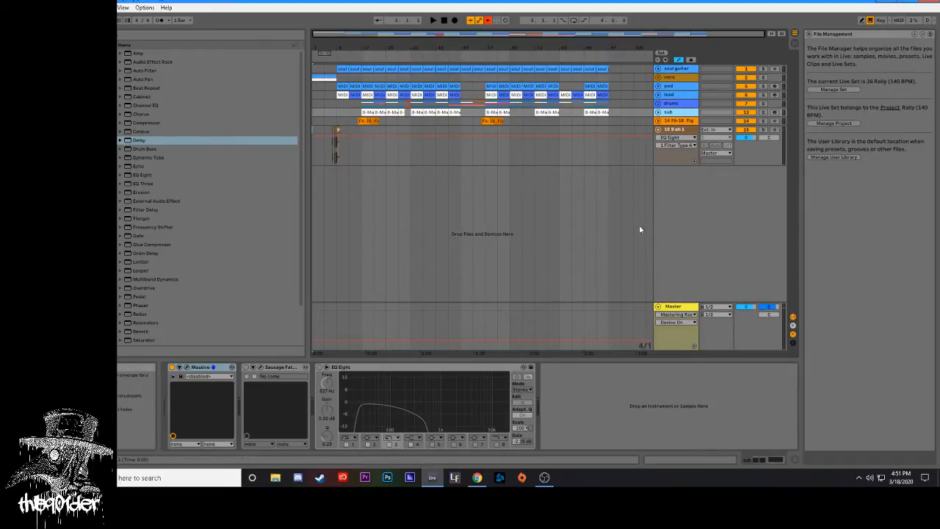
pyautogui.click(684, 78)
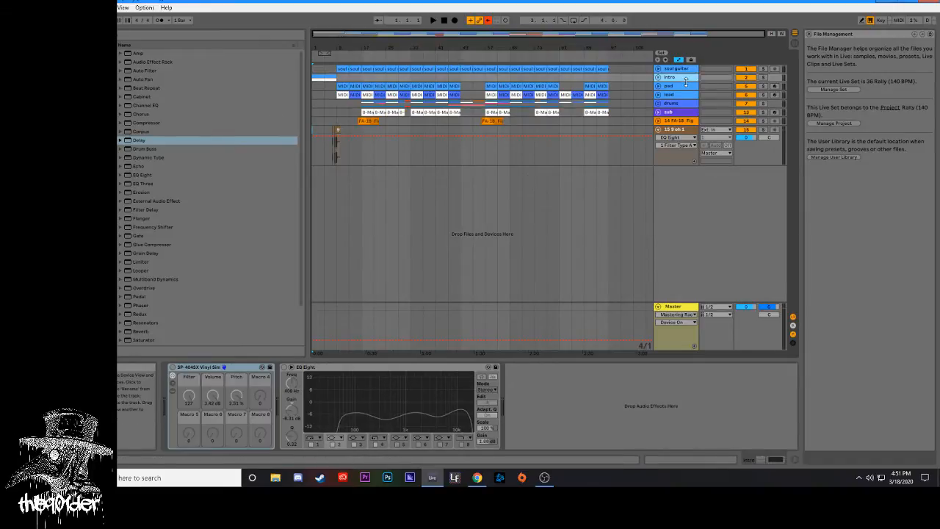
pyautogui.click(684, 94)
pyautogui.click(683, 103)
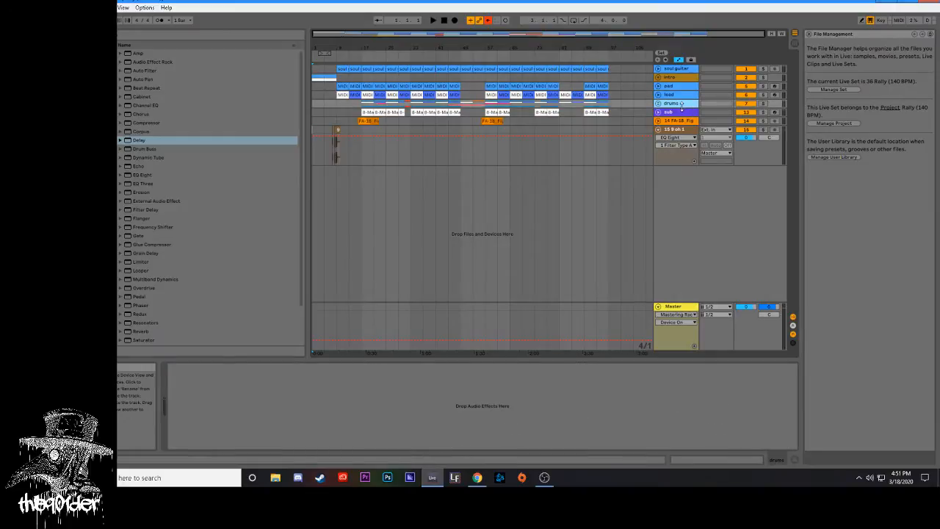
pyautogui.click(680, 113)
pyautogui.click(681, 120)
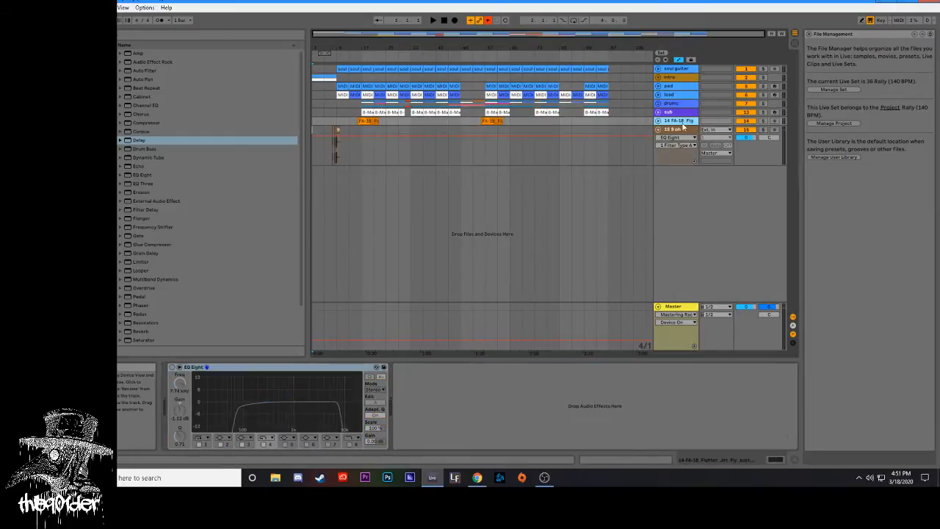
pyautogui.click(683, 111)
pyautogui.click(683, 104)
pyautogui.click(685, 94)
pyautogui.click(685, 86)
pyautogui.click(687, 69)
pyautogui.click(685, 77)
pyautogui.click(685, 86)
pyautogui.click(683, 94)
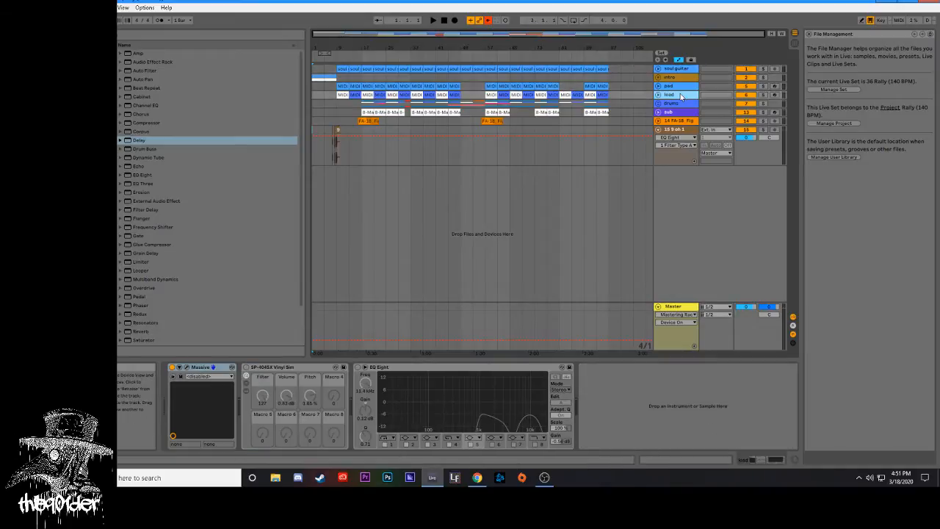
pyautogui.click(680, 103)
pyautogui.click(678, 112)
pyautogui.click(674, 121)
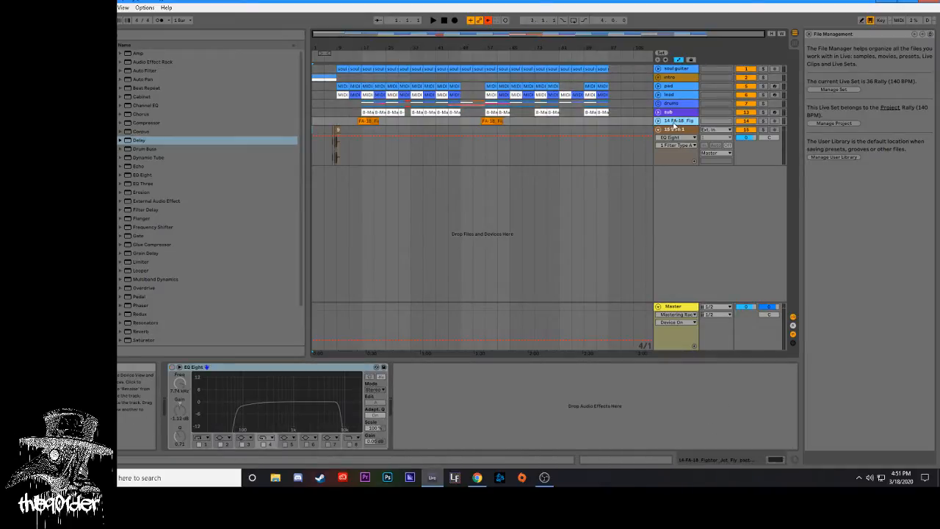
pyautogui.click(669, 130)
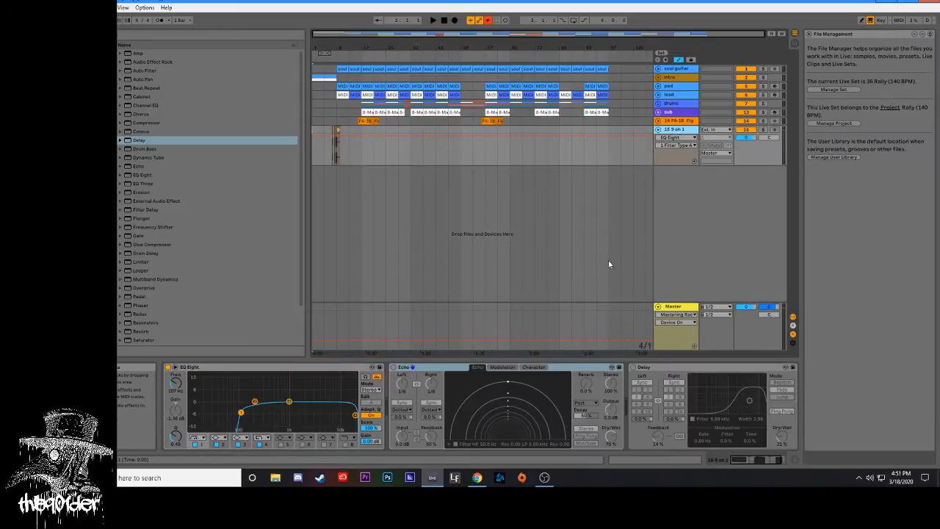
pyautogui.click(670, 306)
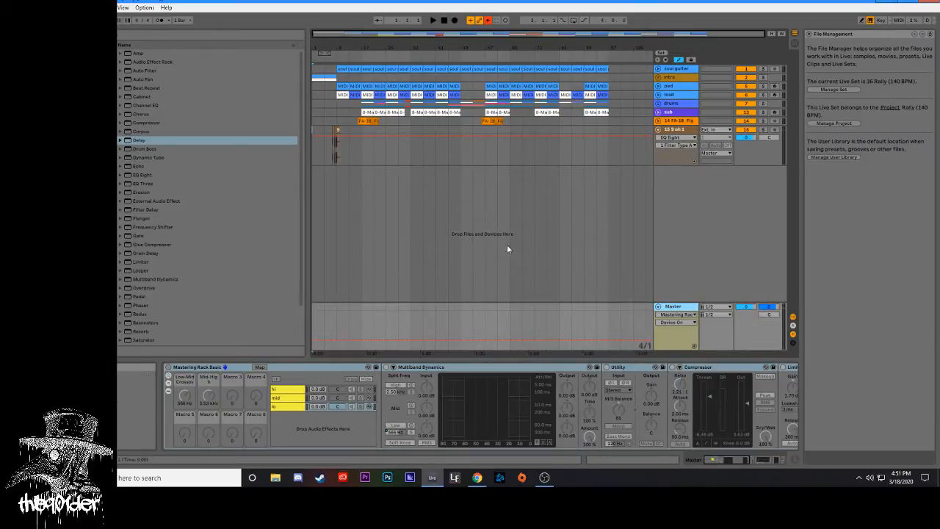
# - Select the soul guitar track, play the arrangement from the beginning with its effects off, and stop playback
pyautogui.click(684, 70)
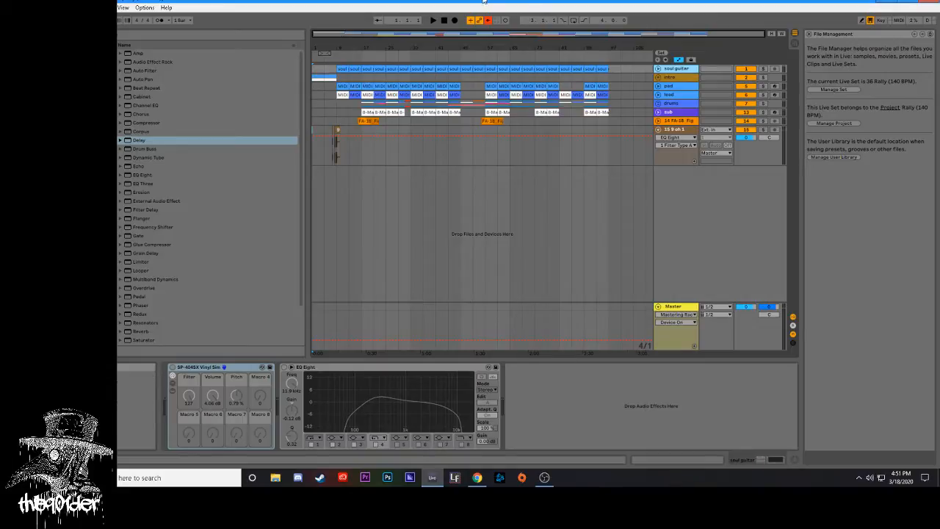
pyautogui.click(437, 22)
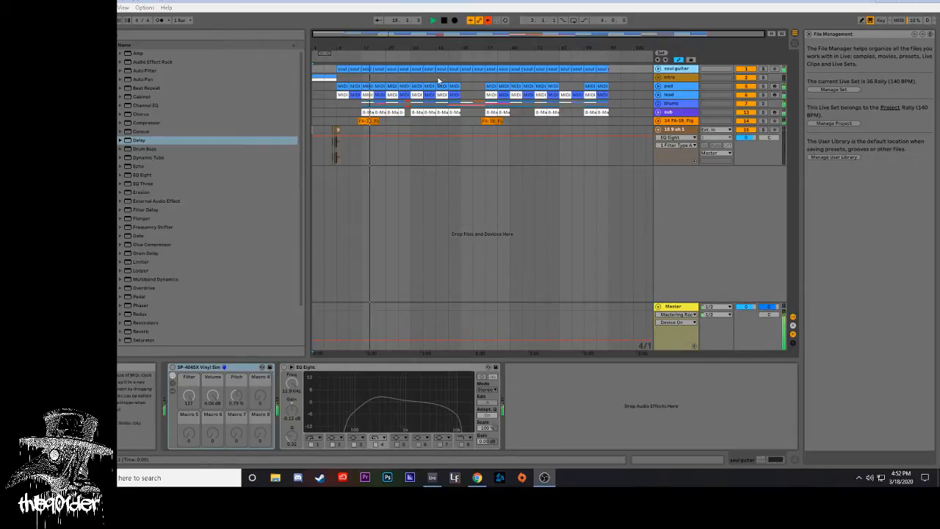
pyautogui.click(444, 22)
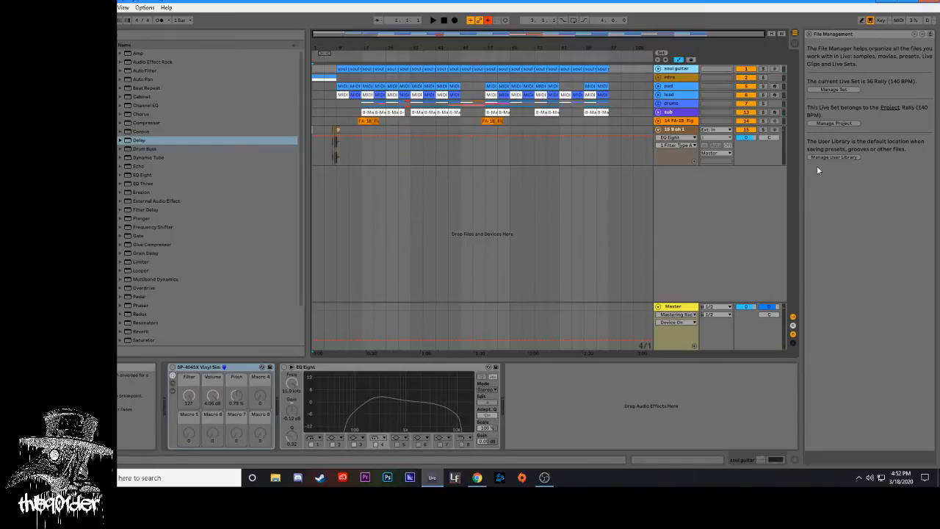
pyautogui.click(794, 37)
pyautogui.click(794, 37)
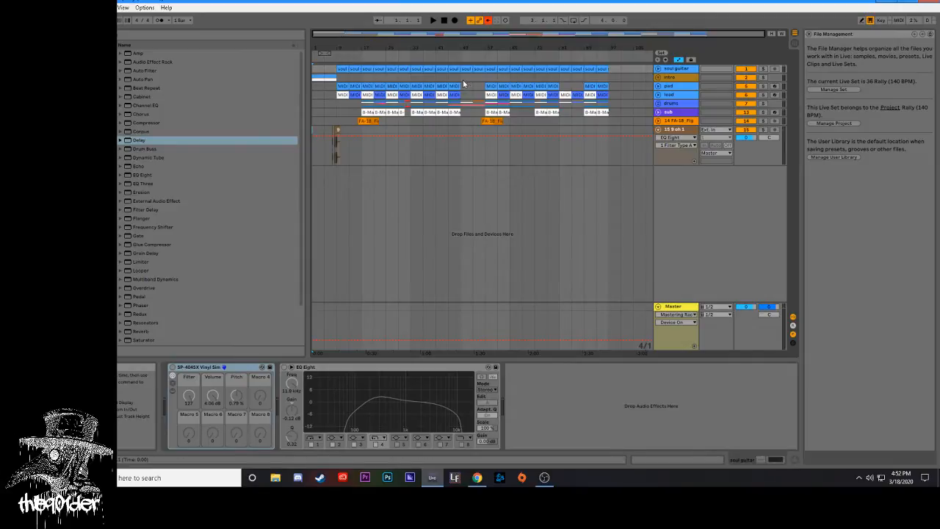
# - Unfold the soul guitar track, solo it, and play its riff from bar 9 with its effects bypassed
pyautogui.click(672, 69)
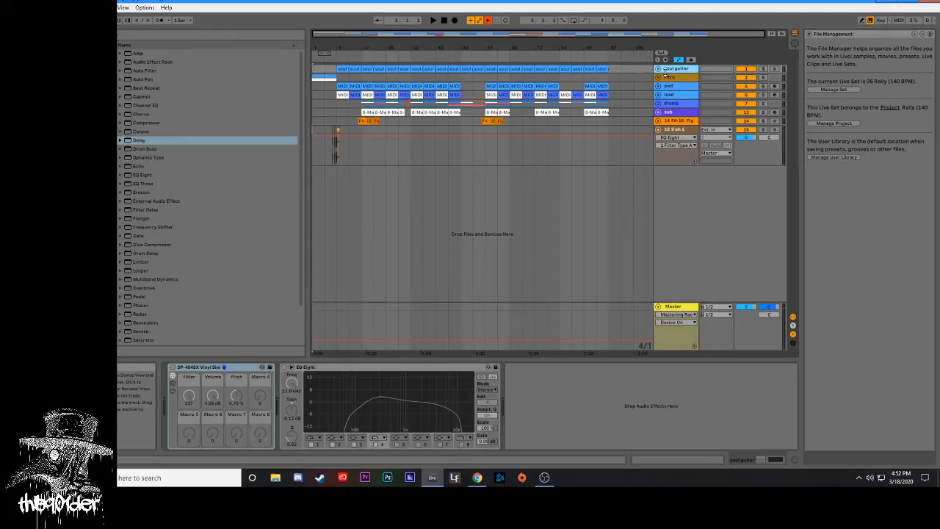
pyautogui.click(658, 69)
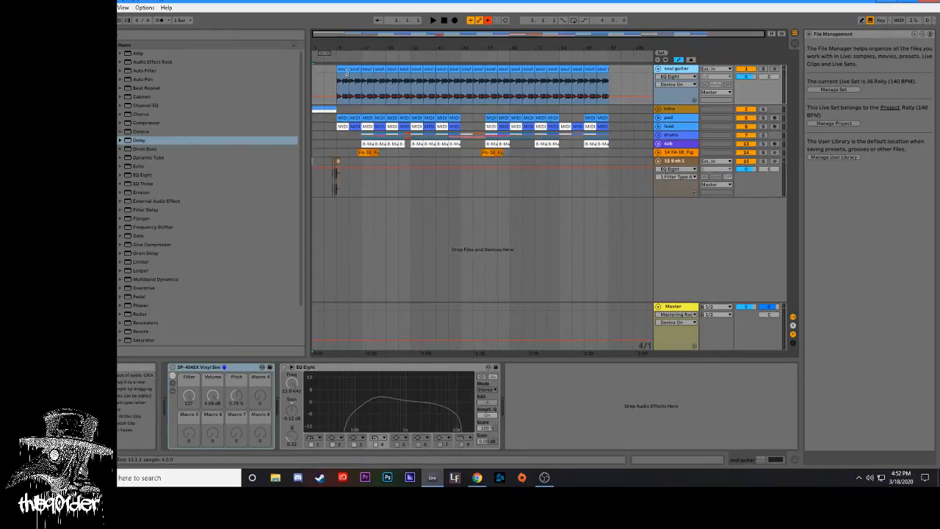
pyautogui.click(762, 68)
pyautogui.press('space')
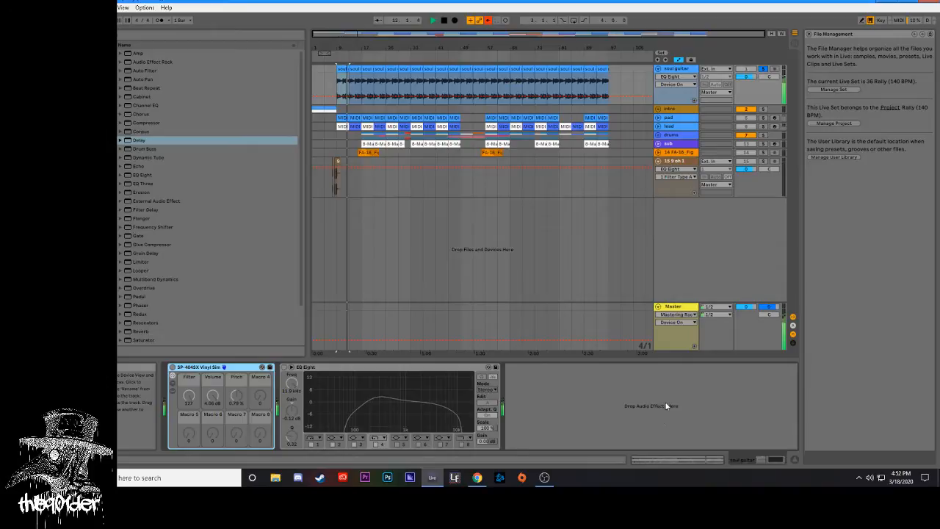
pyautogui.hotkey('shift', 'Tab')
pyautogui.click(757, 462)
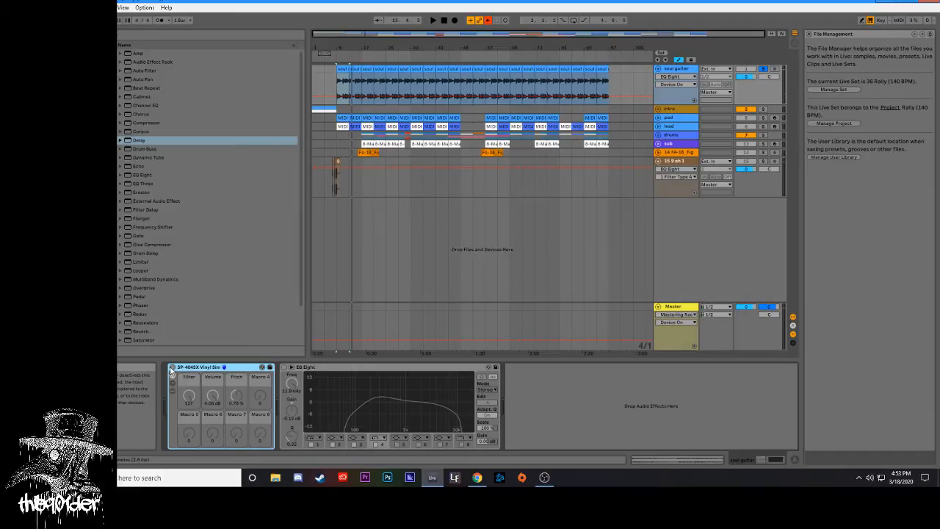
# - Activate the SP-404SX Vinyl Sim rack and the EQ Eight on the soul guitar track
pyautogui.click(285, 367)
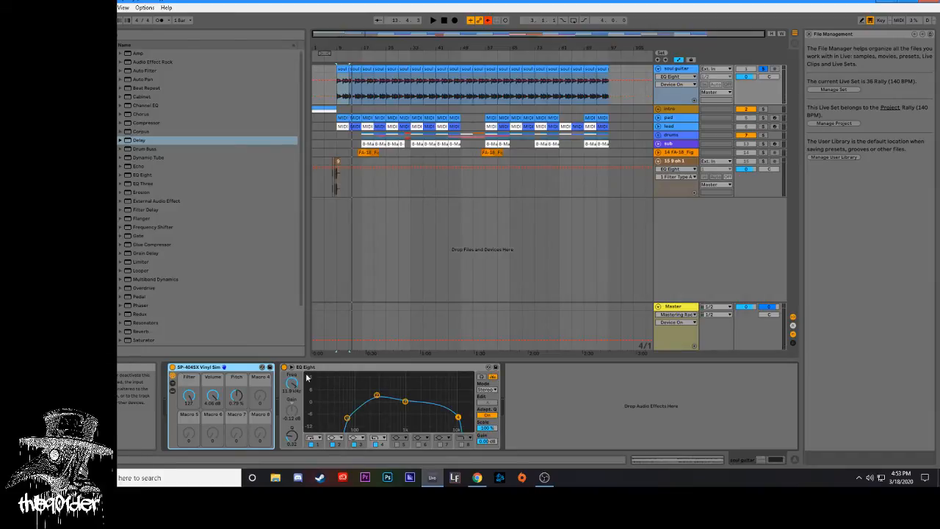
pyautogui.click(587, 409)
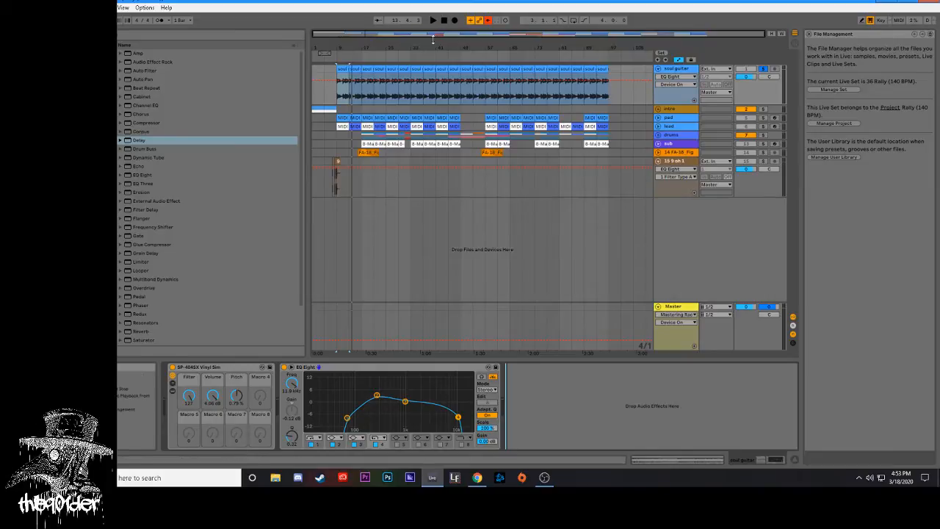
pyautogui.click(340, 370)
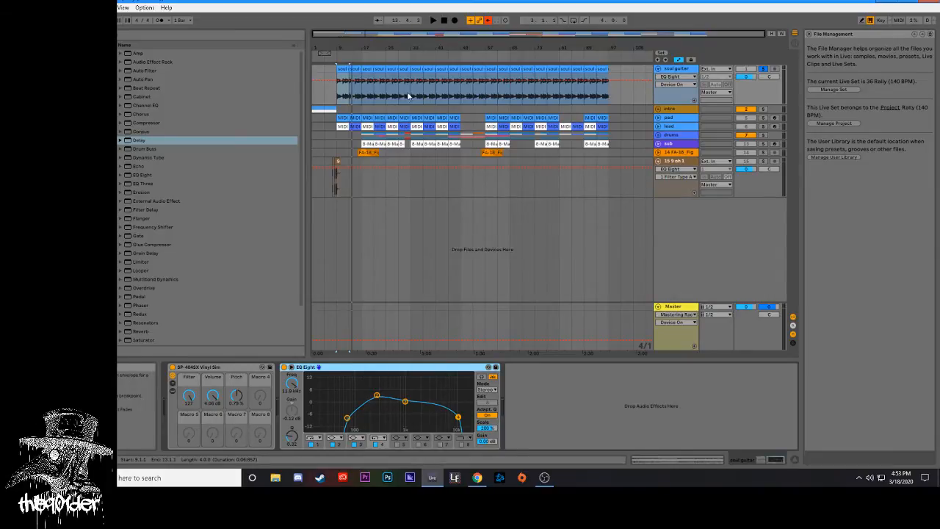
# - Play the soloed soul guitar riff with its effects active, then stop and return to the start of the arrangement
pyautogui.press('+')
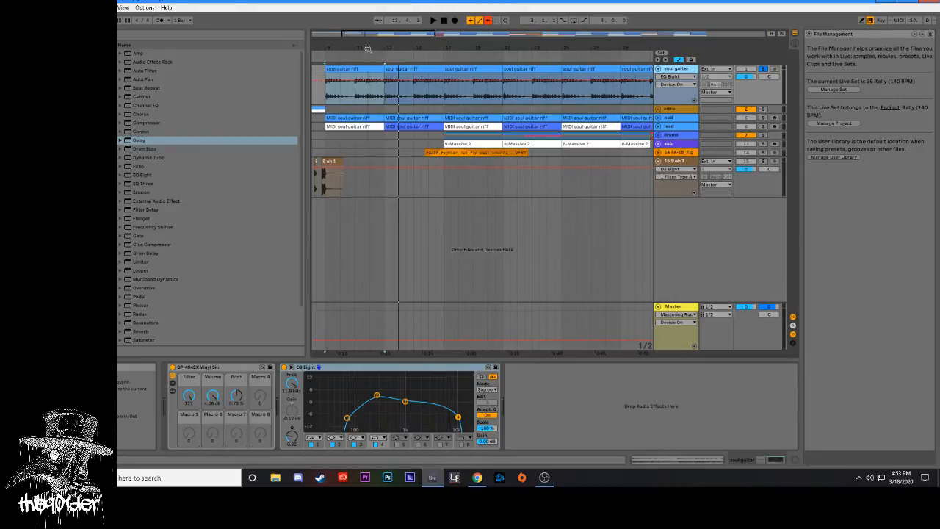
pyautogui.moveTo(368, 48); pyautogui.dragTo(462, 48)
pyautogui.click(434, 20)
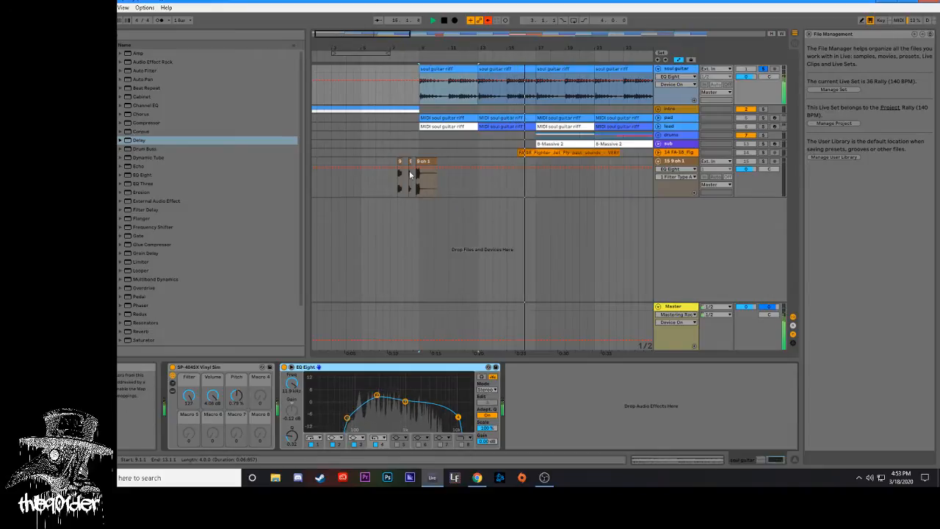
pyautogui.click(445, 21)
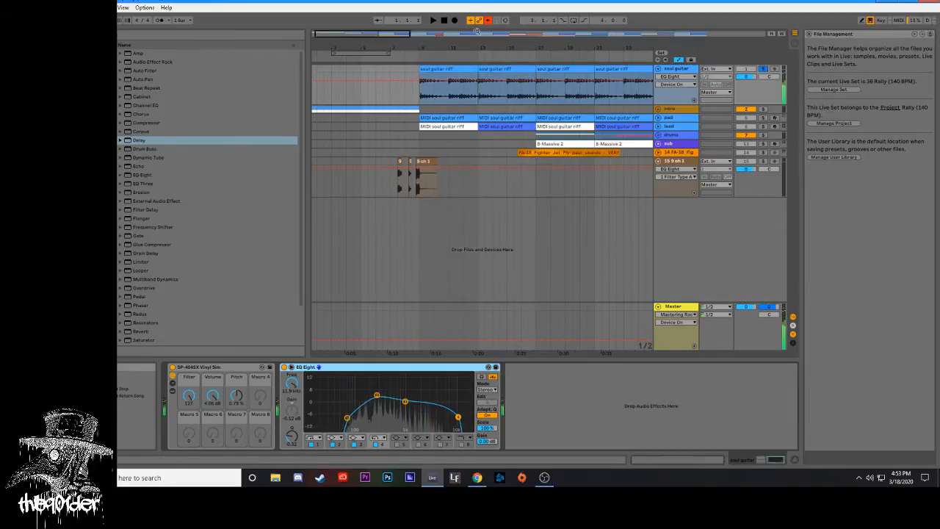
pyautogui.moveTo(423, 47); pyautogui.dragTo(316, 116)
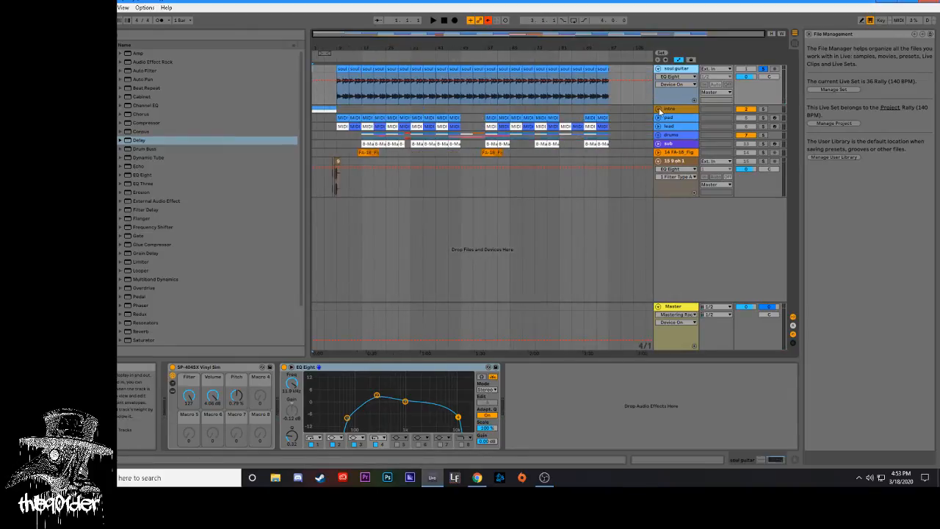
# - Unfold the intro group and check the instruments and EQ Eight devices on its two piano intro tracks
pyautogui.click(658, 109)
pyautogui.click(676, 145)
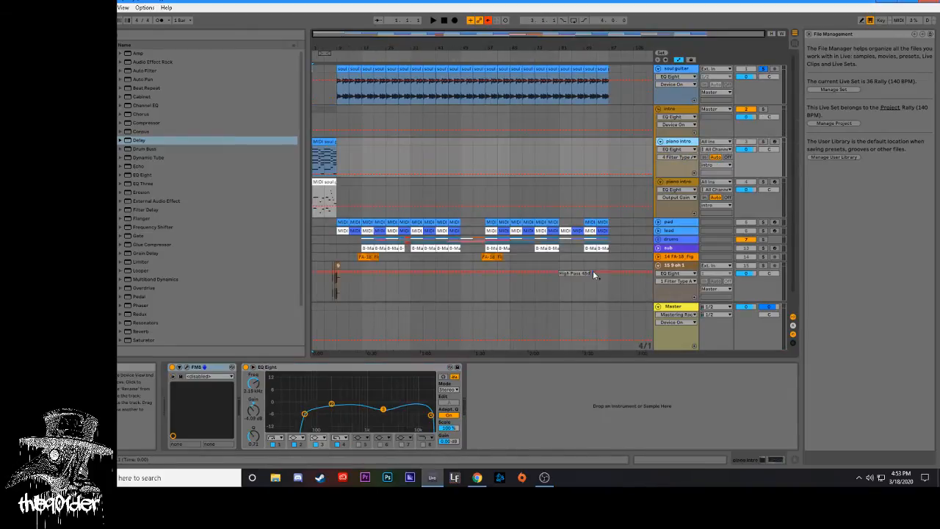
pyautogui.click(685, 182)
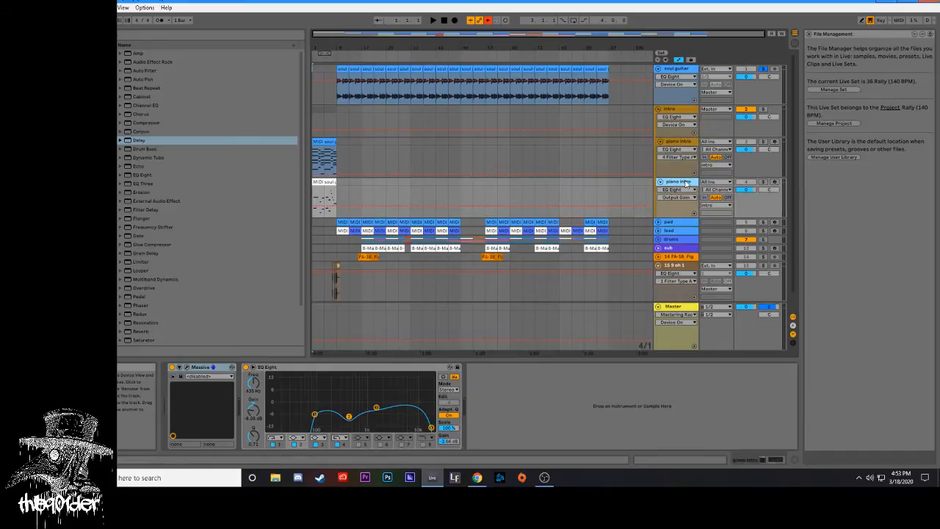
pyautogui.click(668, 147)
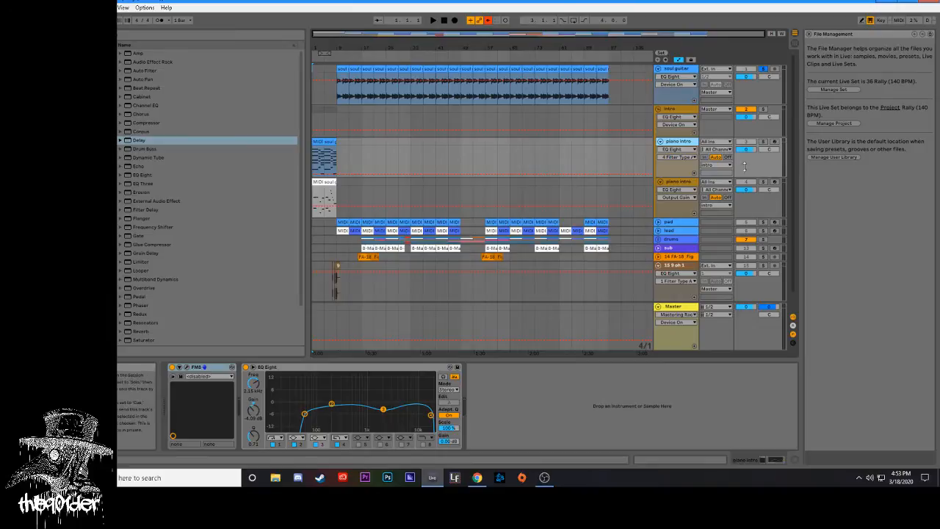
# - Solo the first piano intro track with FM8 and play its MIDI clip from bar 1
pyautogui.press('space')
pyautogui.click(329, 142)
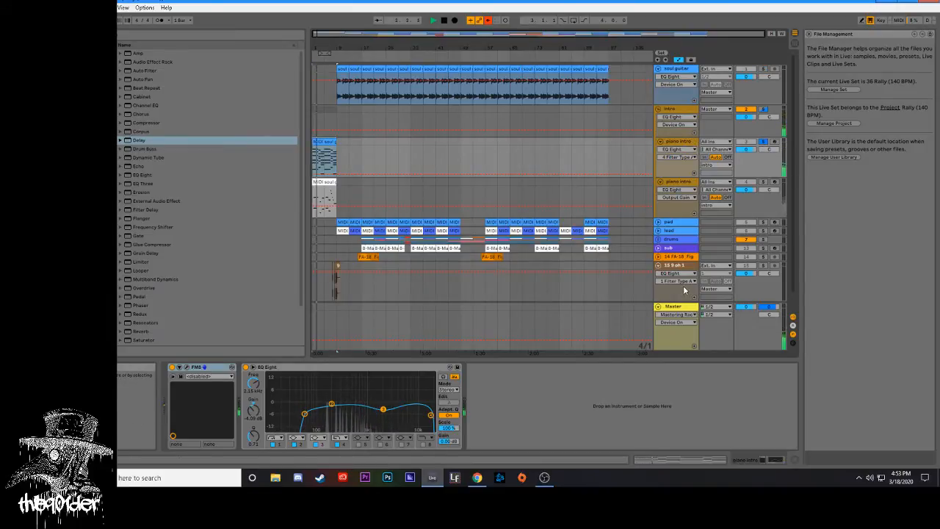
pyautogui.moveTo(330, 50); pyautogui.dragTo(331, 88)
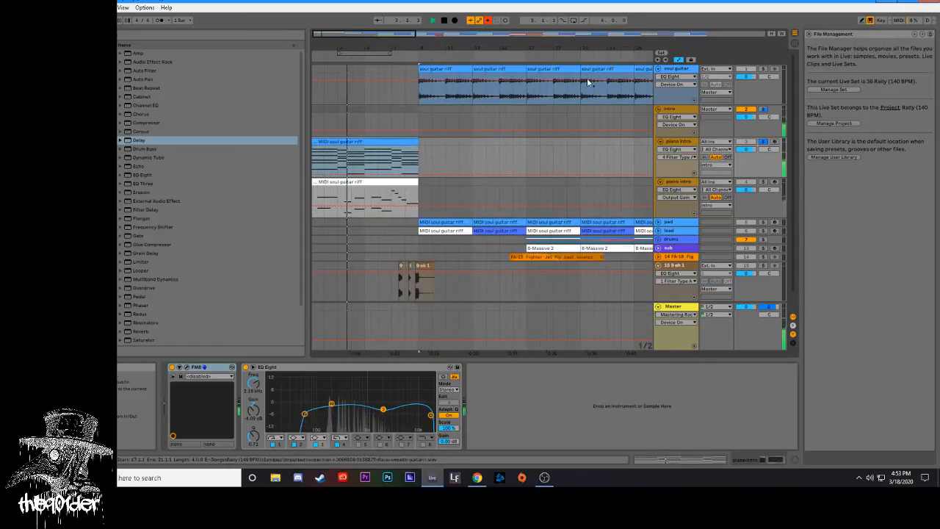
pyautogui.press('-')
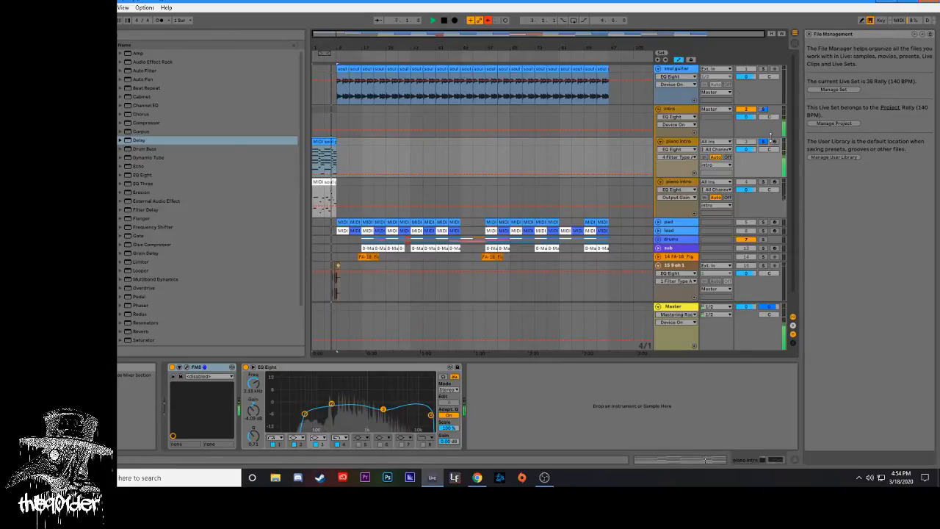
# - Solo the second piano intro track in place of the first, play it, and compare the device chains of both tracks
pyautogui.click(764, 142)
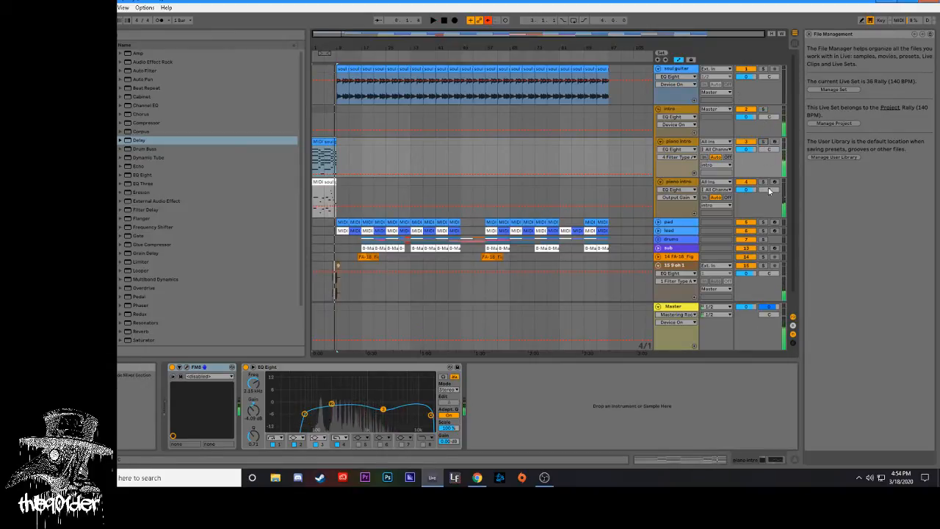
pyautogui.press('space')
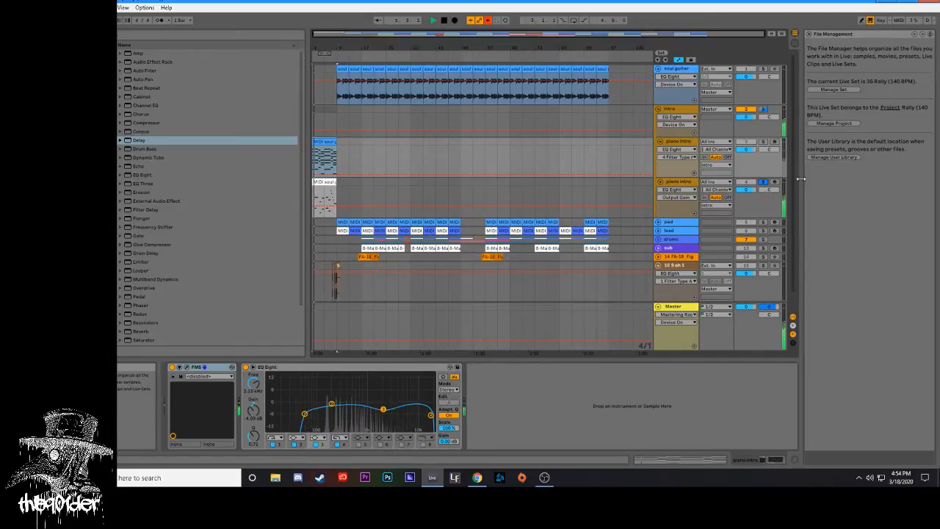
pyautogui.click(410, 192)
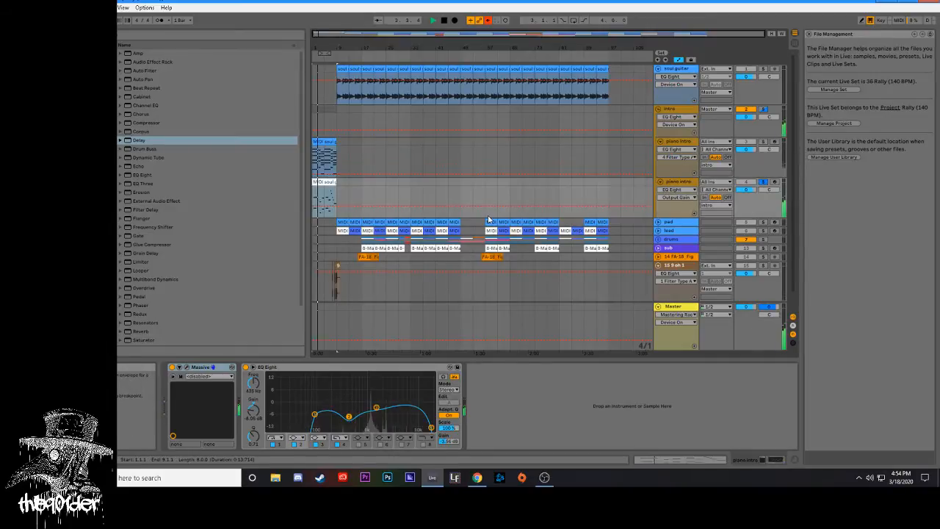
pyautogui.press('Up')
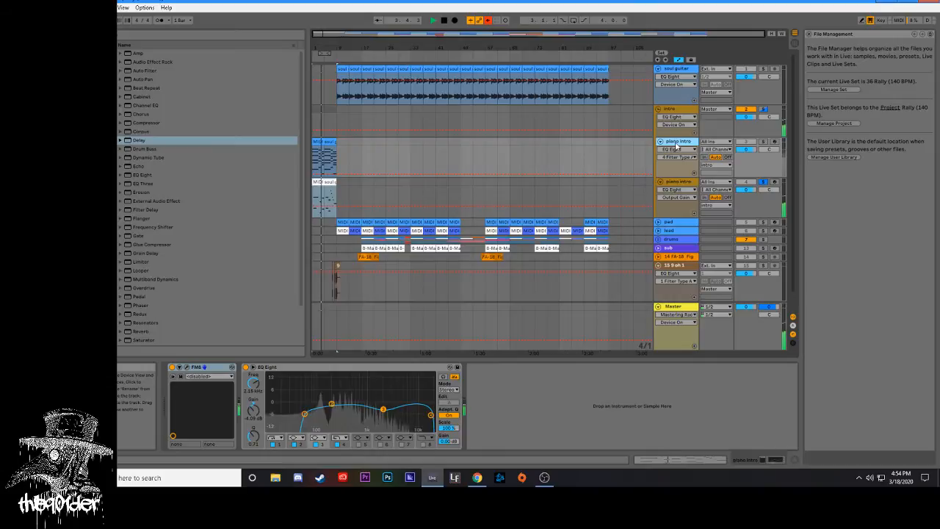
pyautogui.press('Down')
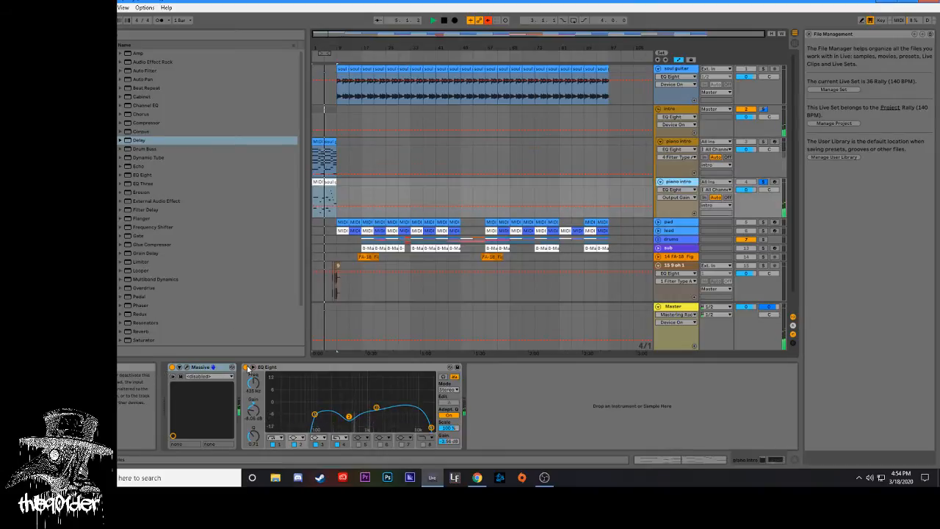
pyautogui.press('Up')
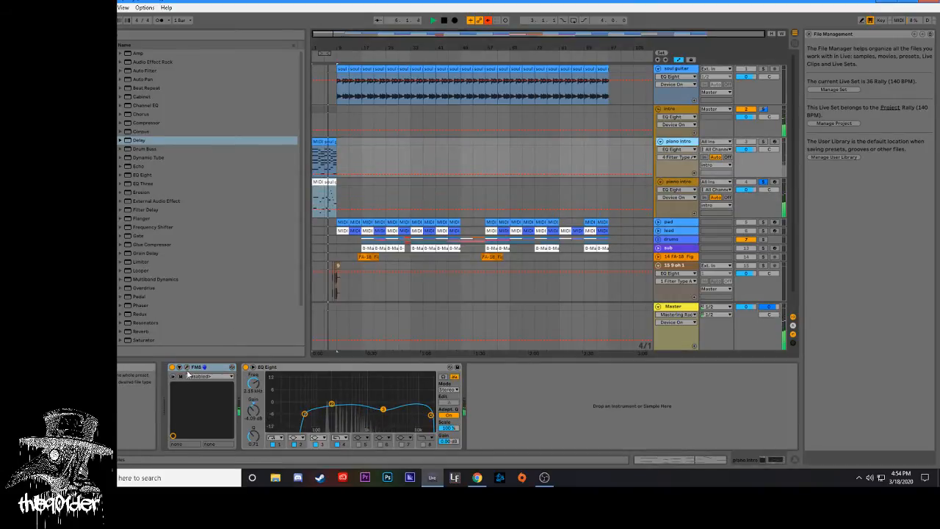
# - Check the intro group's effects, stop playback, and bypass EQ Eight on both piano intro tracks
pyautogui.click(668, 109)
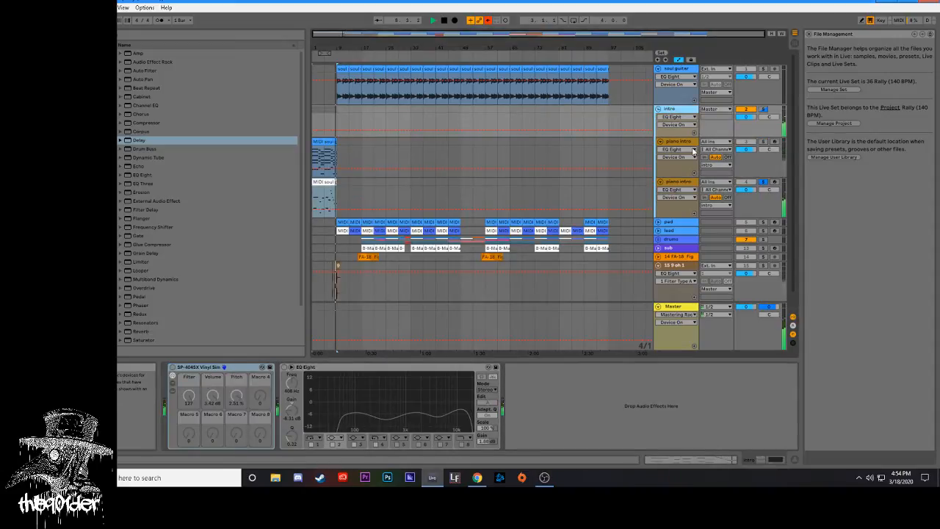
pyautogui.press('Down')
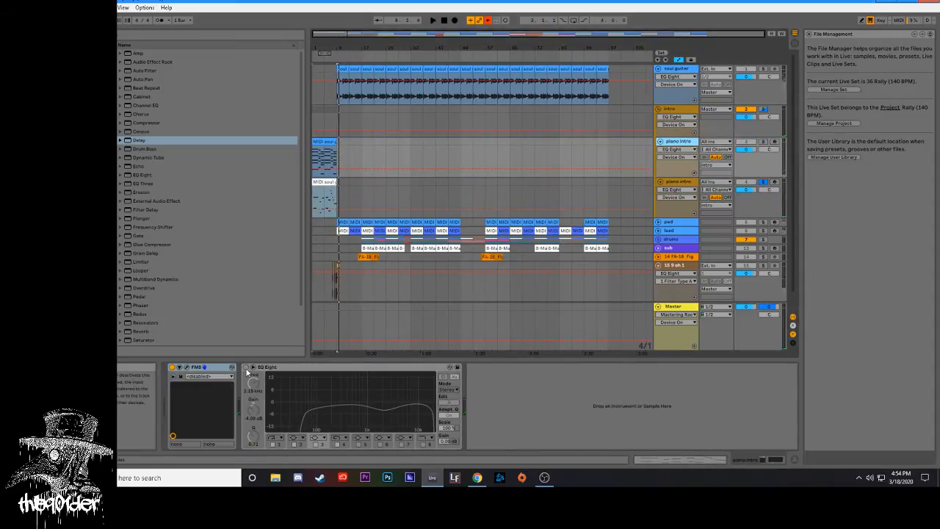
pyautogui.press('space')
pyautogui.click(590, 207)
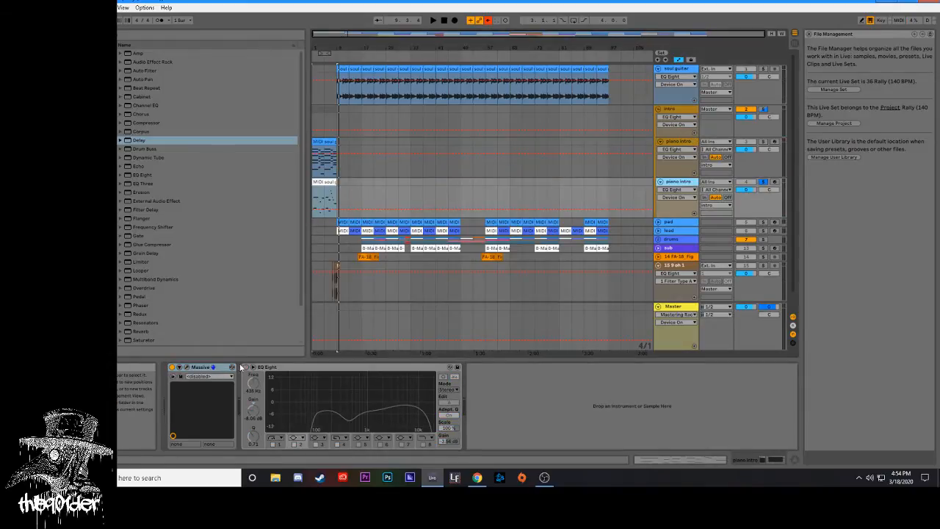
# - Play the intro from bar 1 and switch on the intro group's SP-404SX Vinyl Sim and EQ Eight
pyautogui.press('Up')
pyautogui.press('Up')
pyautogui.press('space')
pyautogui.click(172, 368)
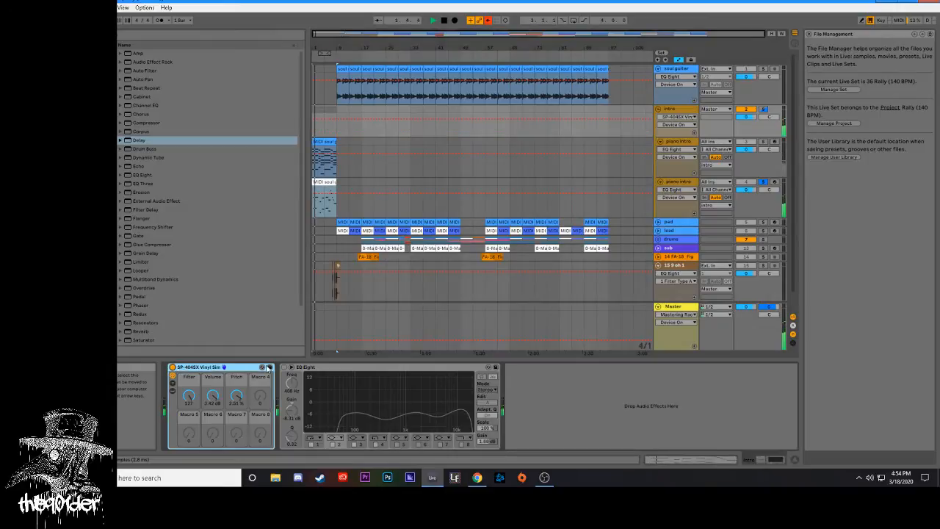
pyautogui.click(284, 367)
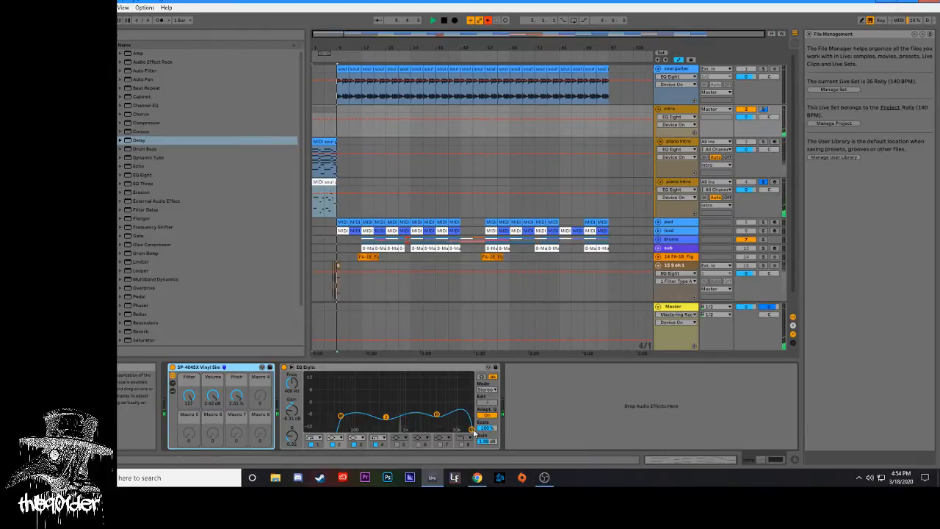
# - Clear the solo on the piano intro tracks and fold the intro group
pyautogui.click(763, 181)
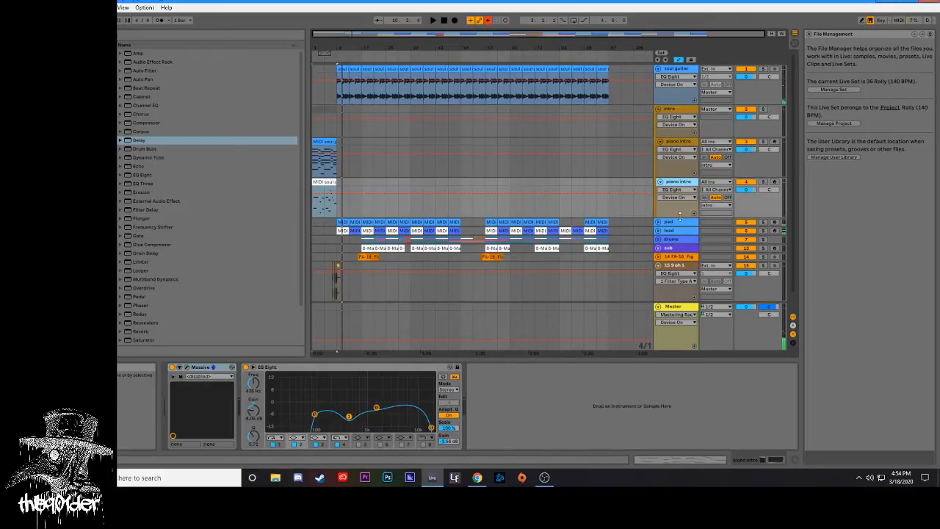
pyautogui.click(681, 221)
pyautogui.click(659, 109)
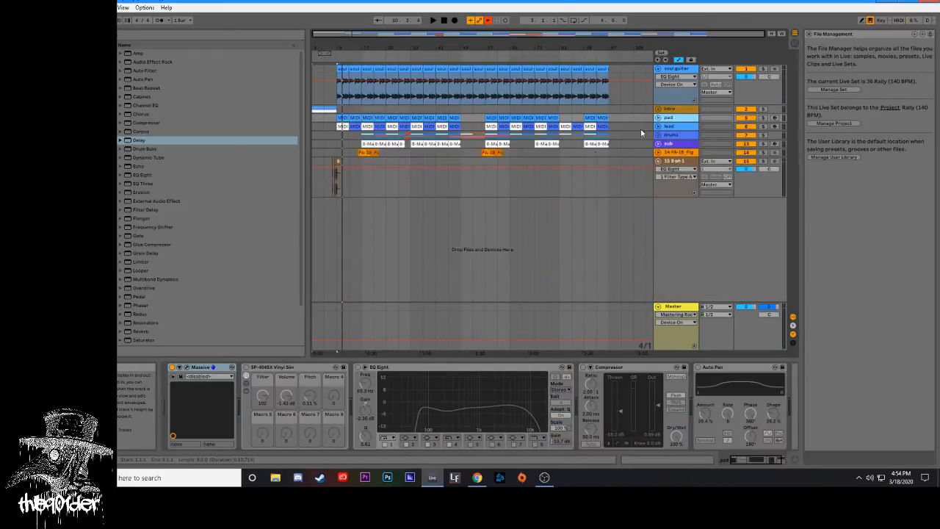
# - Solo the 9 oh 1 sample track and play it from its first clip near bar 7
pyautogui.moveTo(345, 47); pyautogui.dragTo(485, 162)
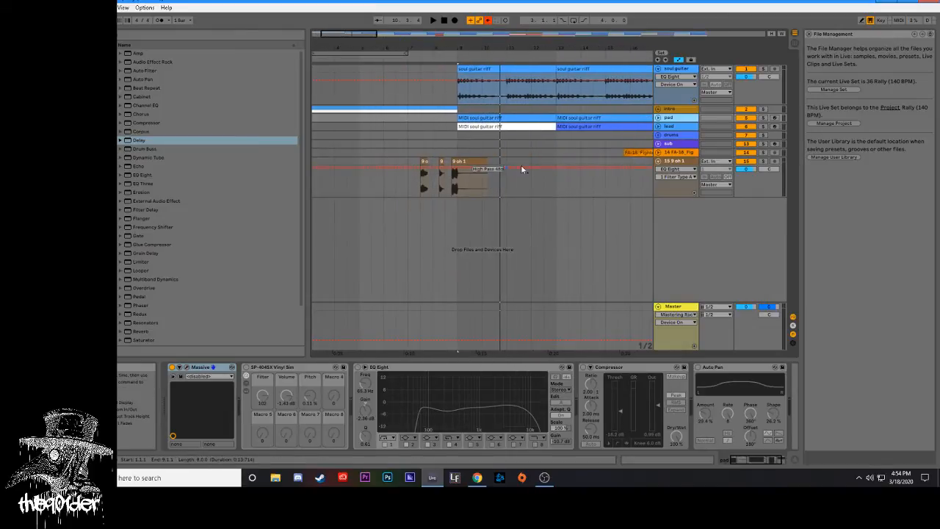
pyautogui.click(750, 191)
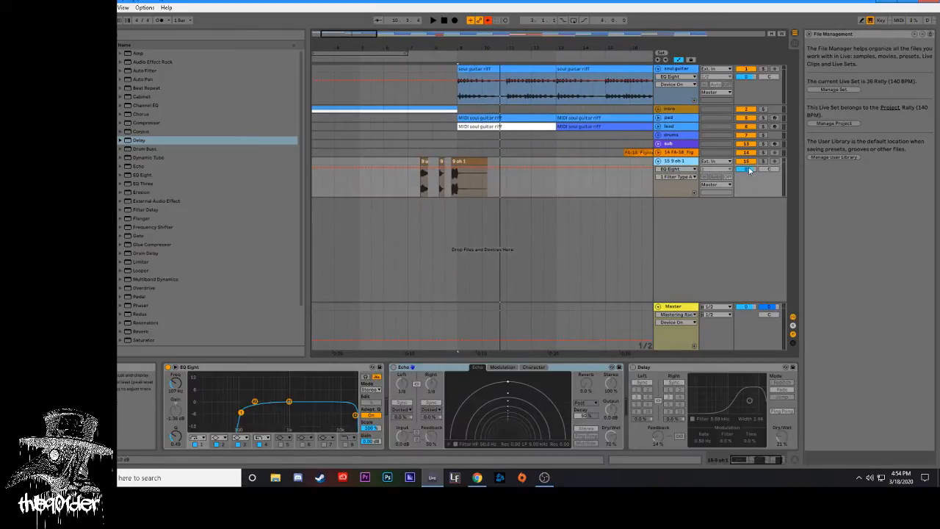
pyautogui.click(418, 159)
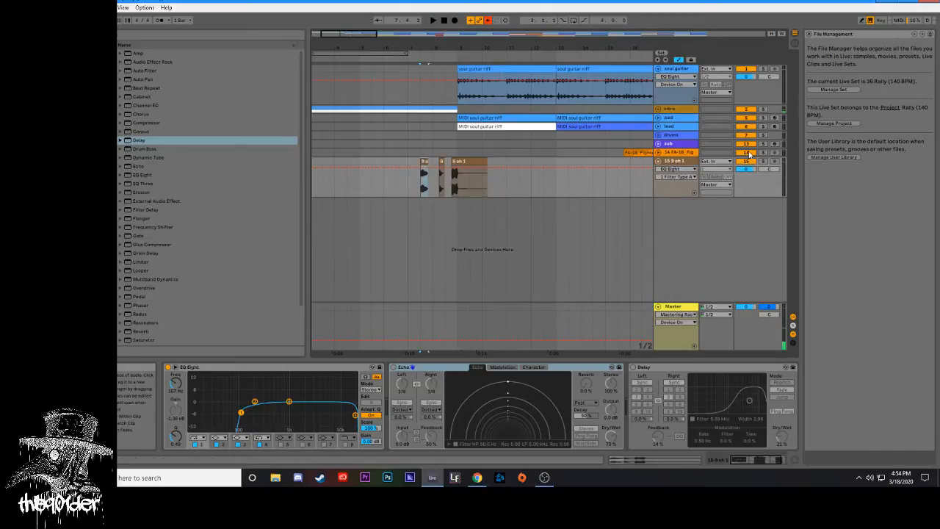
pyautogui.click(763, 161)
pyautogui.press('space')
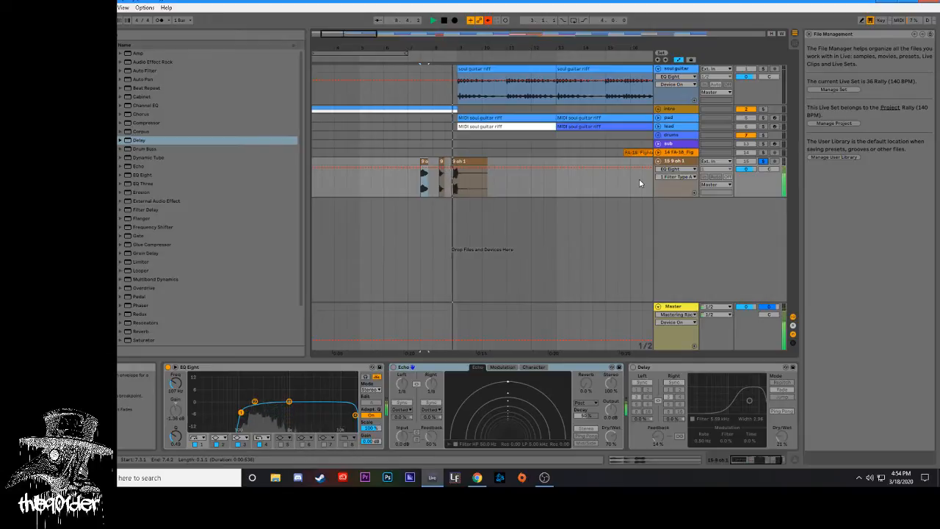
pyautogui.press('space')
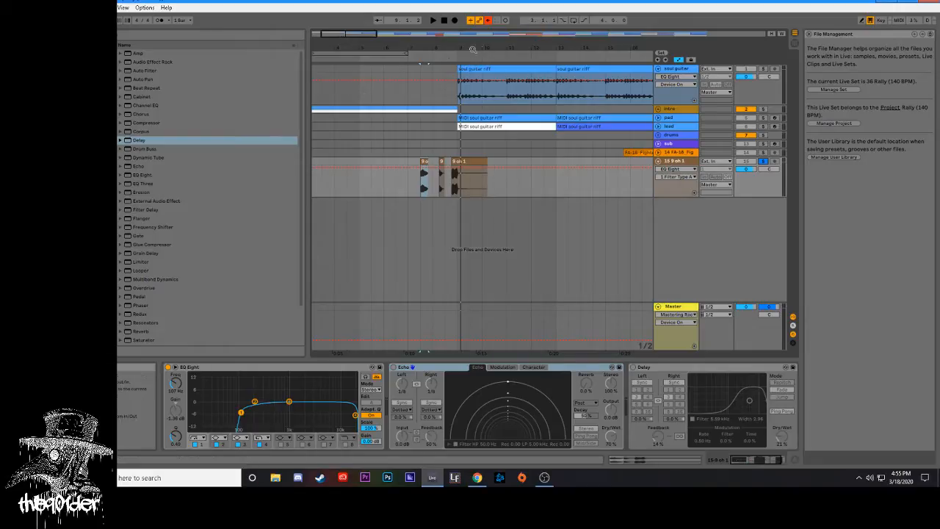
pyautogui.press('space')
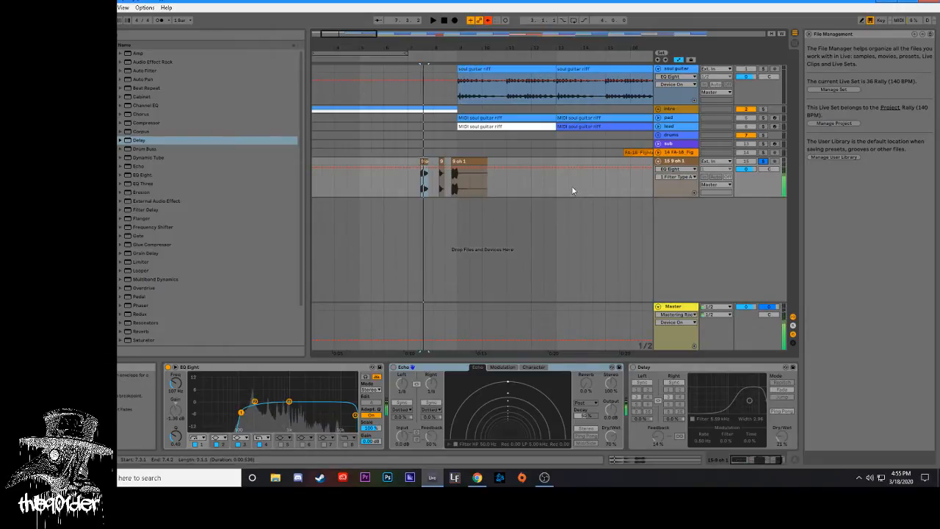
# - Delete the Echo from the 9 oh 1 track, and while it plays adjust EQ Eight's outer bands, lowering the low cut to about 92 Hz
pyautogui.click(432, 367)
pyautogui.press('Delete')
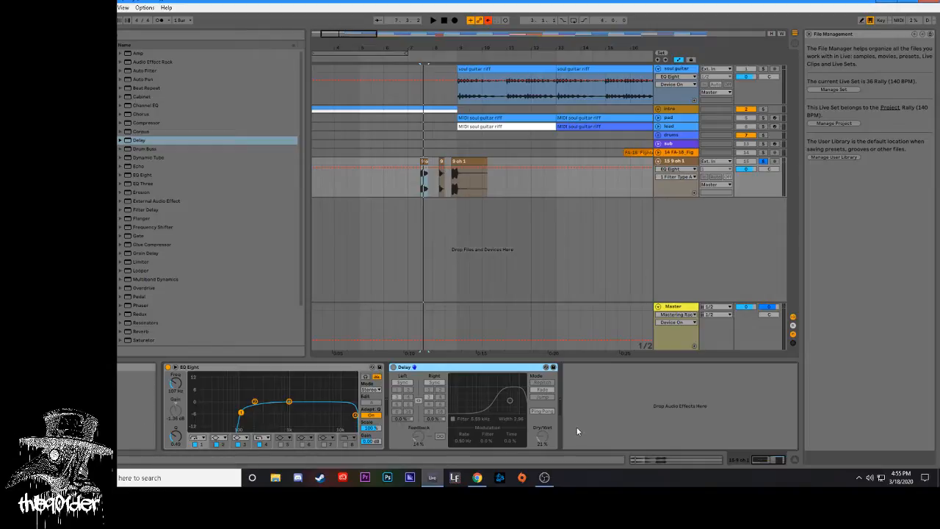
pyautogui.press('space')
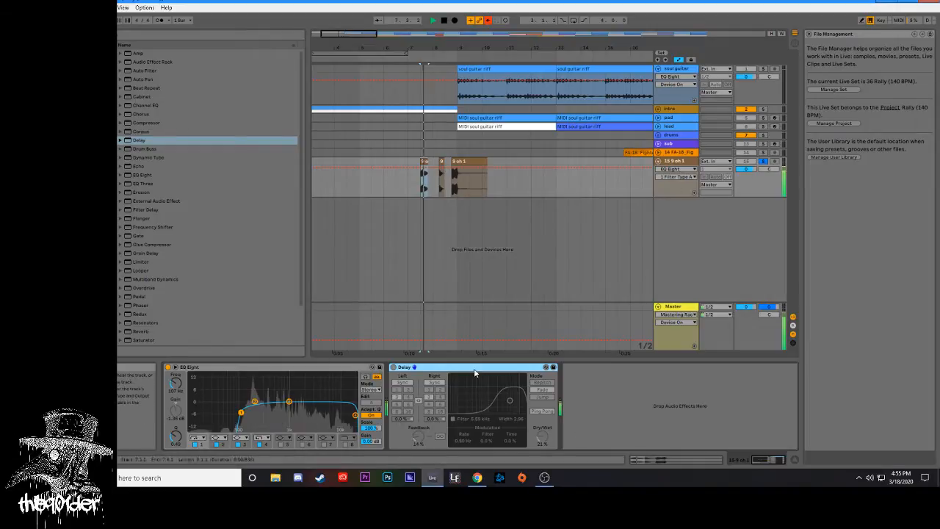
pyautogui.click(352, 415)
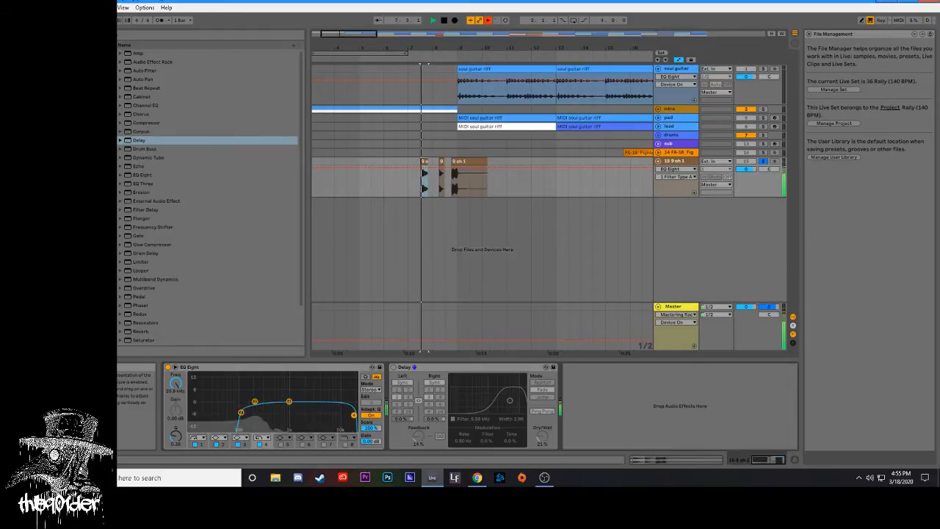
pyautogui.moveTo(241, 412); pyautogui.dragTo(237, 414)
# - Switch on the 9 oh 1 track's Delay, set its filter width to 2.29 at a slightly higher frequency, and lower its Dry/Wet
pyautogui.click(394, 367)
pyautogui.moveTo(510, 401); pyautogui.dragTo(512, 403)
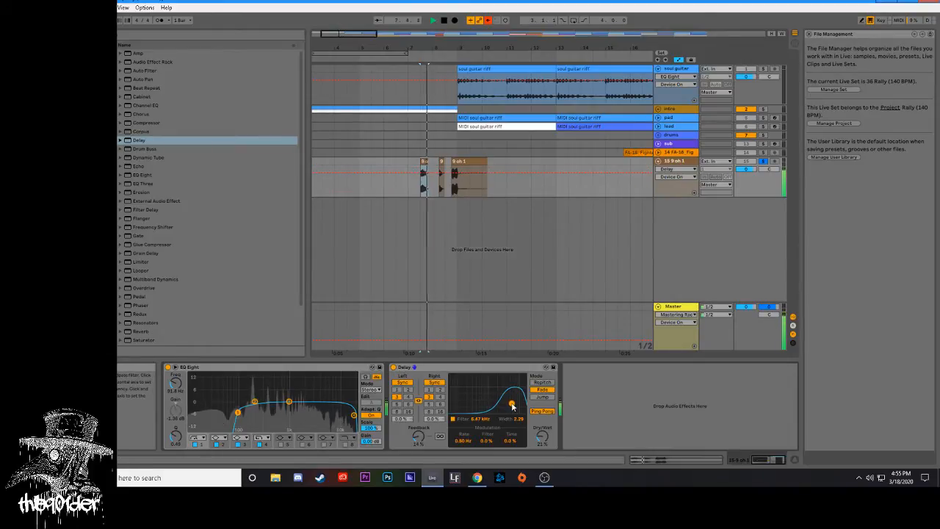
pyautogui.moveTo(542, 437); pyautogui.dragTo(542, 441)
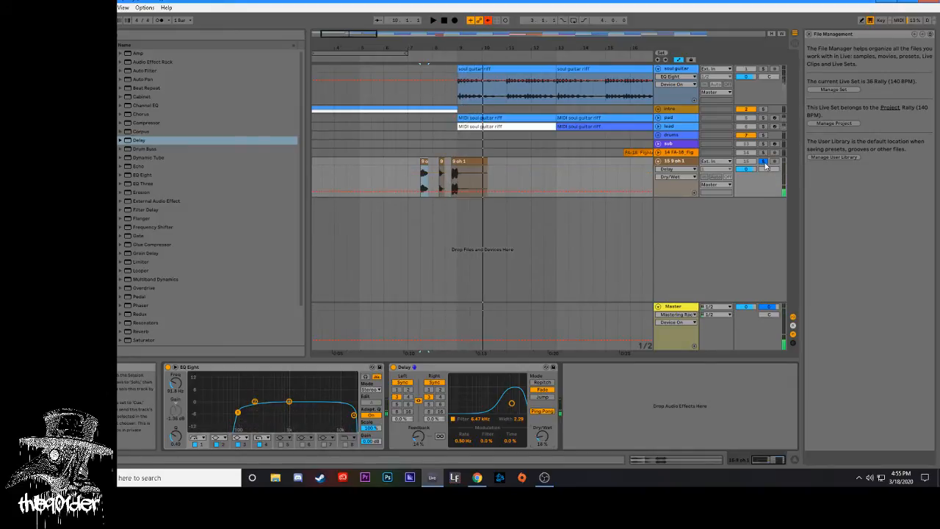
# - Clear the 9 oh 1 track's solo and compare the device chains of the soul guitar, pad and lead tracks
pyautogui.moveTo(414, 46); pyautogui.dragTo(426, 147)
pyautogui.click(351, 61)
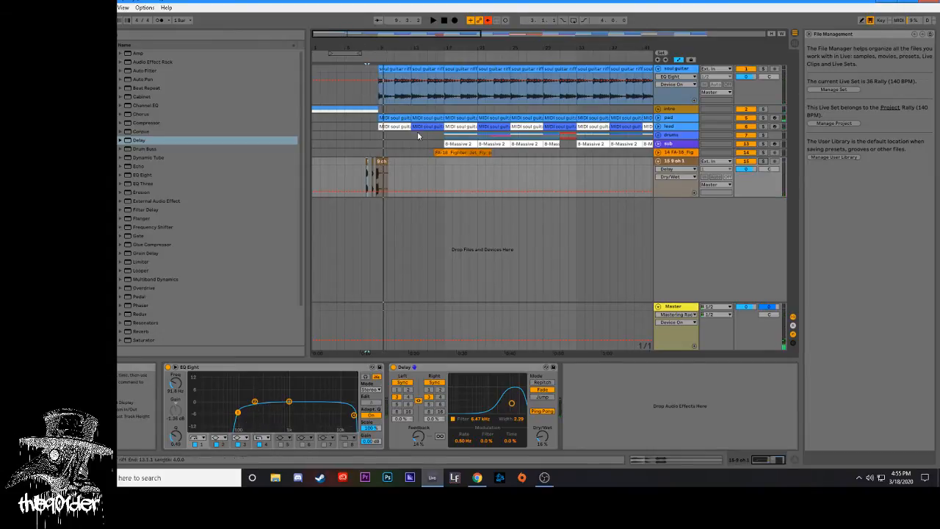
pyautogui.click(393, 87)
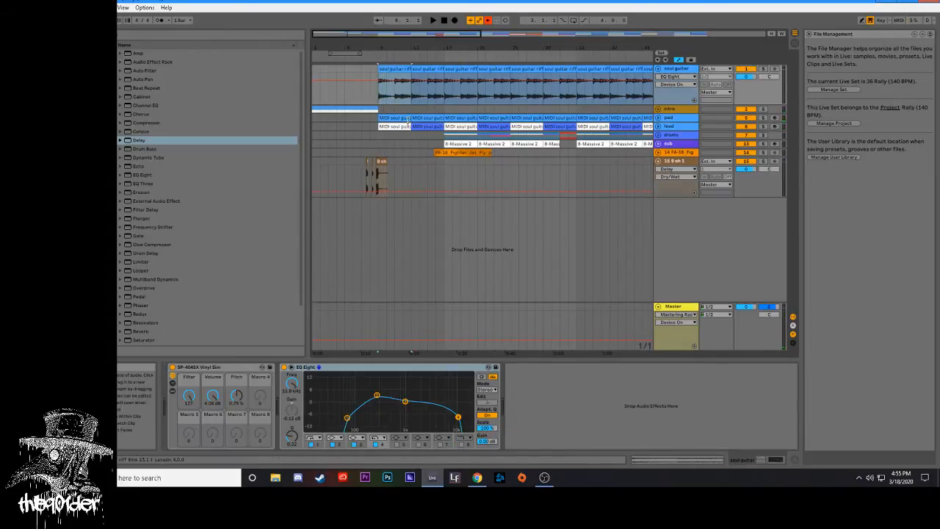
pyautogui.click(408, 118)
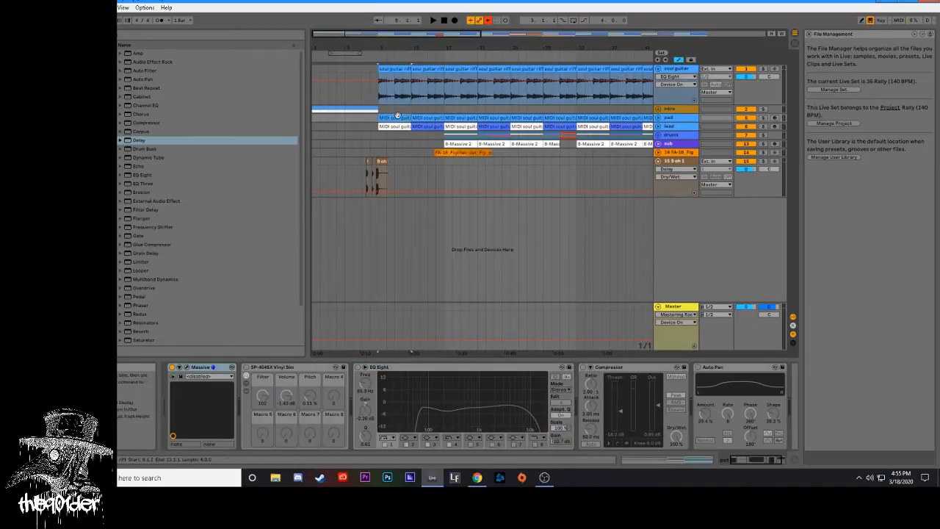
pyautogui.click(677, 126)
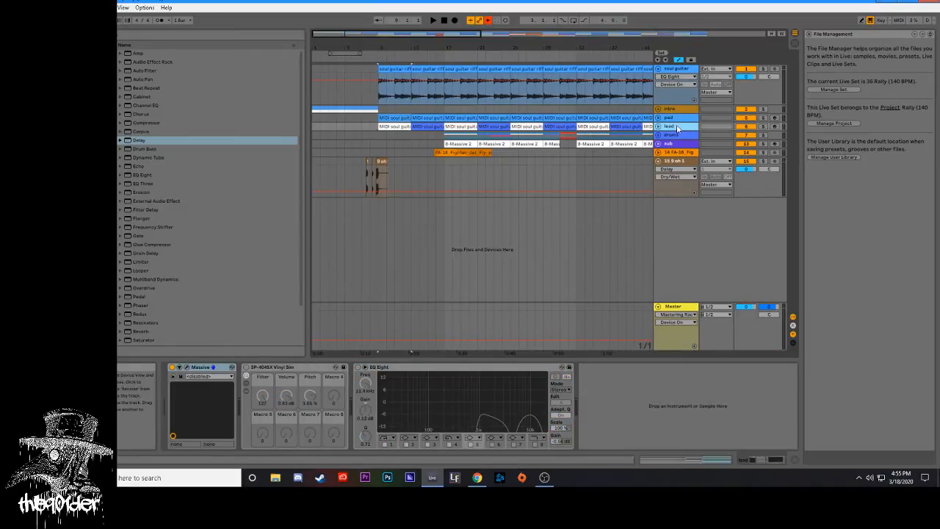
pyautogui.click(672, 118)
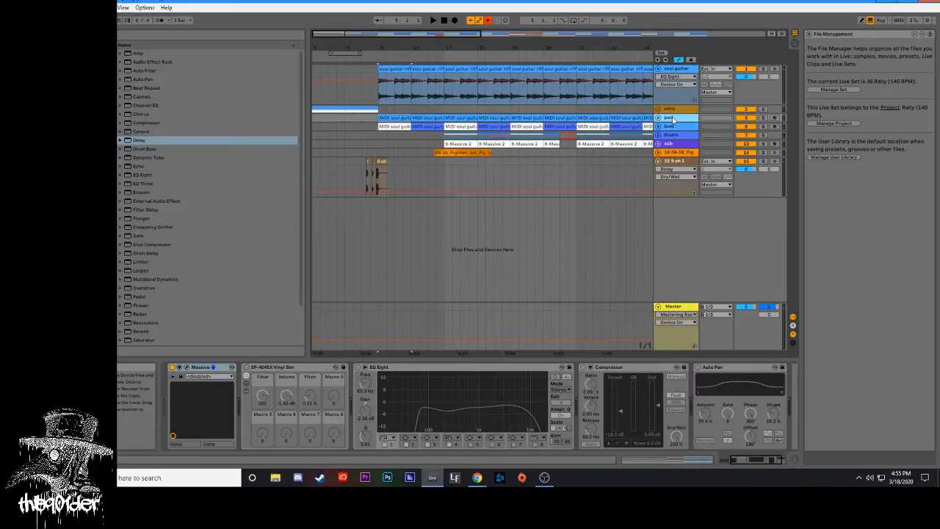
# - Play from bar 9, solo the pad track, and replay it with its SP-404SX Vinyl Sim switched on
pyautogui.press('space')
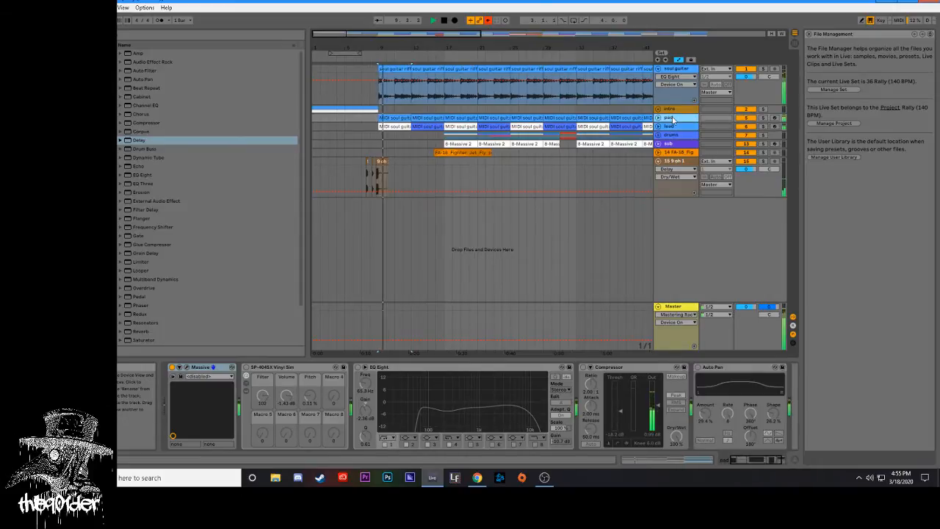
pyautogui.click(629, 117)
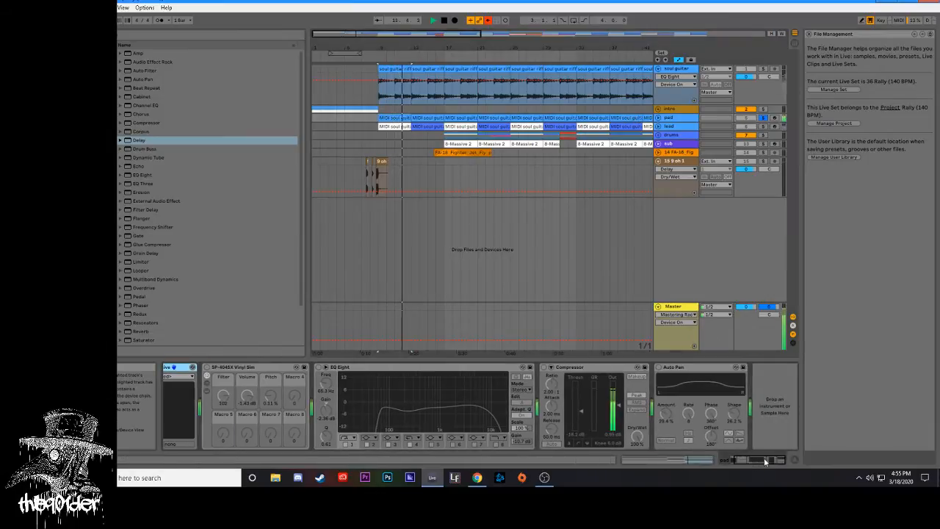
pyautogui.press('space')
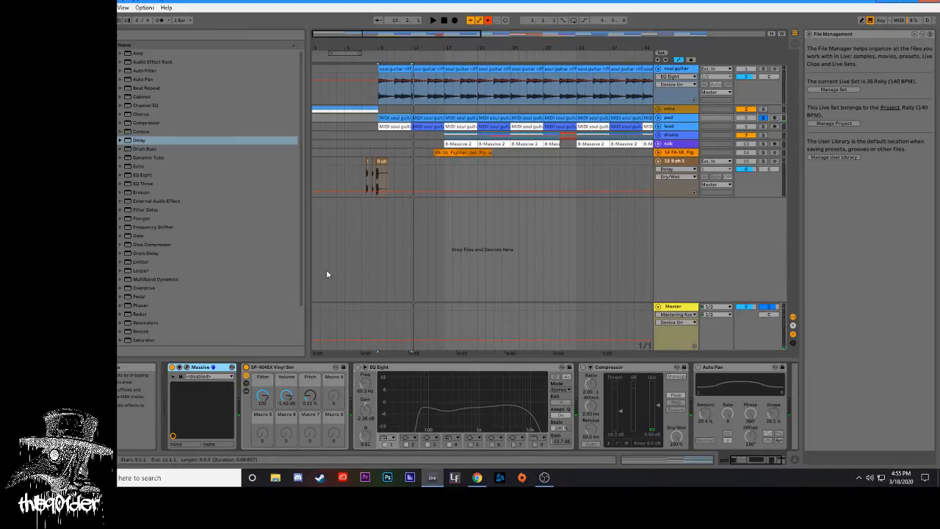
pyautogui.press('space')
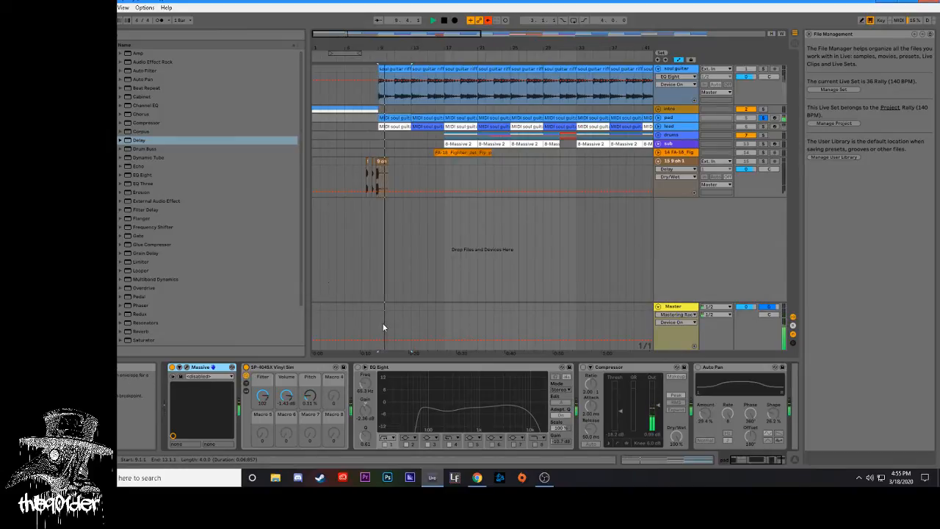
# - Switch on the pad's EQ Eight, Compressor and Auto Pan while auditioning it, lowering the compressor threshold to -24.0 dB
pyautogui.click(357, 366)
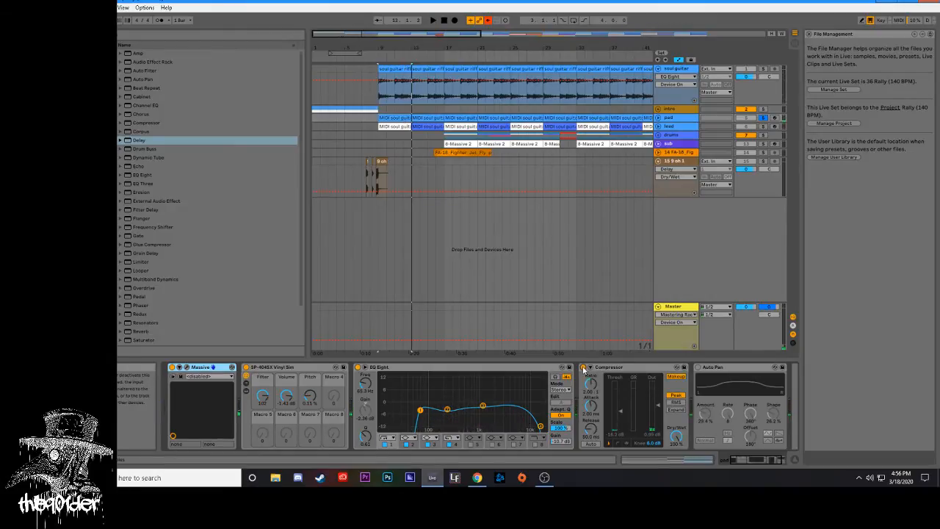
pyautogui.press('space')
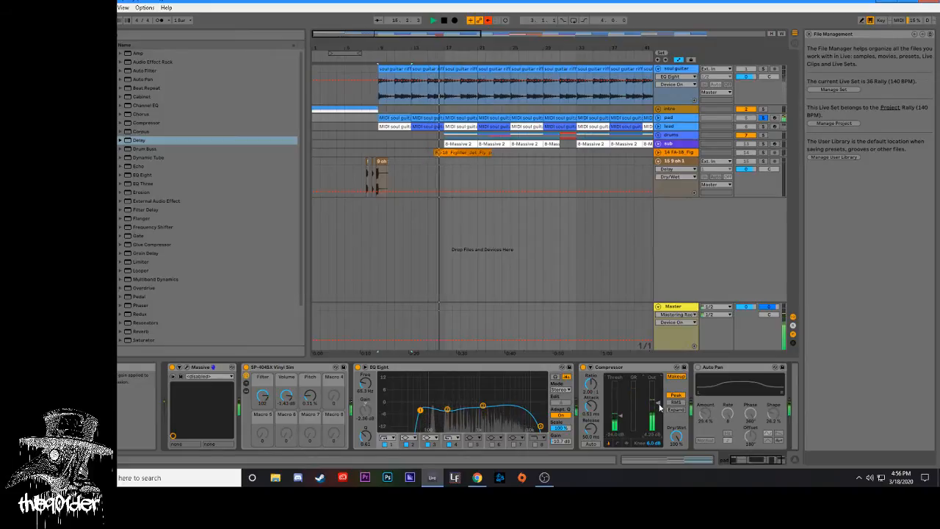
pyautogui.click(769, 457)
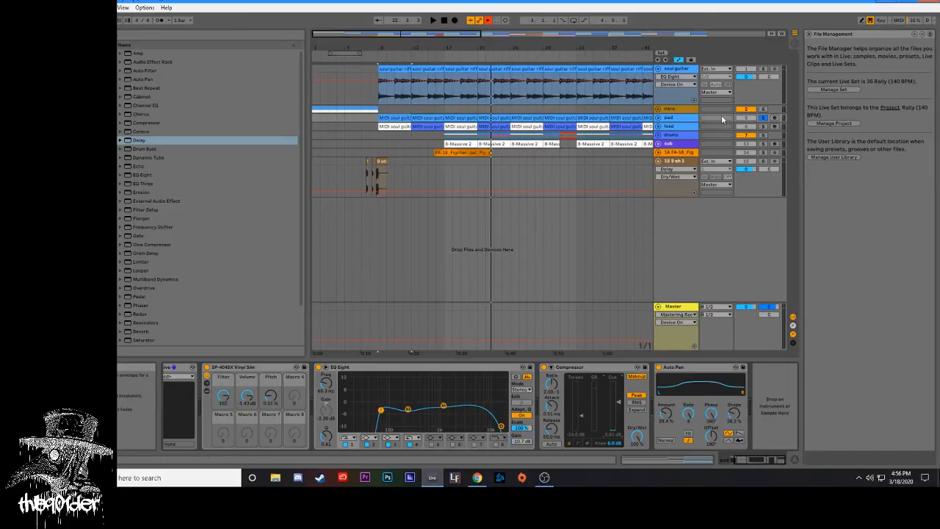
# - Solo the lead track in place of the pad and play it from bar 9 without its effects
pyautogui.click(762, 118)
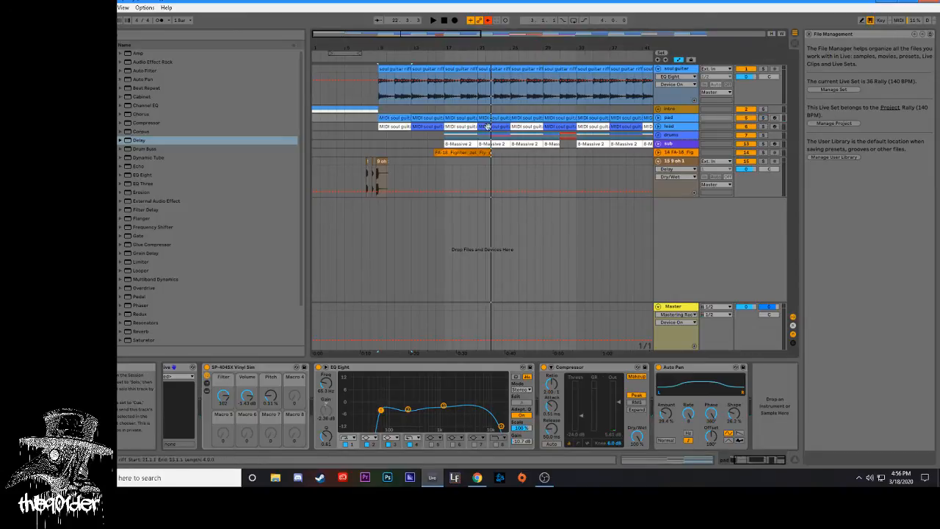
pyautogui.click(391, 126)
pyautogui.press('Up')
pyautogui.press('Down')
pyautogui.click(763, 126)
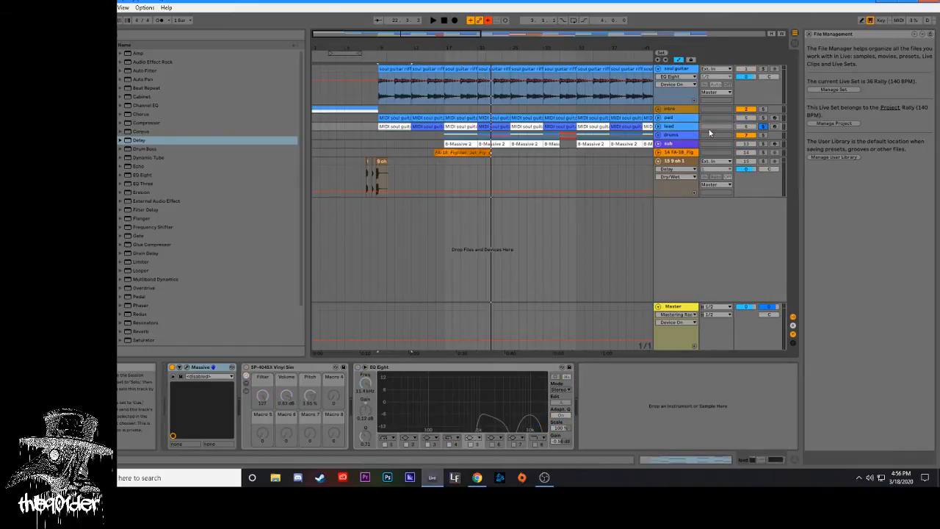
pyautogui.press('space')
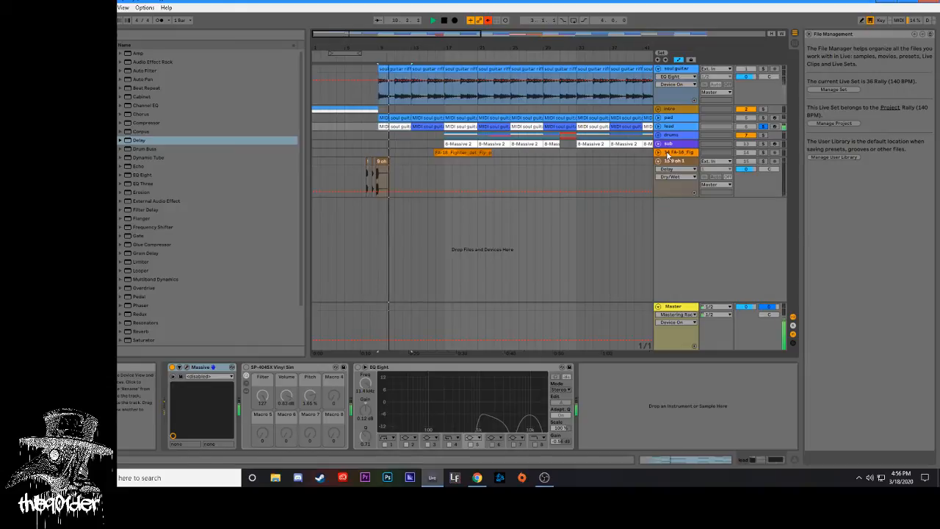
# - Unfold the lead track and switch on its SP-404SX Vinyl Sim and EQ Eight during playback
pyautogui.click(658, 117)
pyautogui.click(658, 118)
pyautogui.click(658, 126)
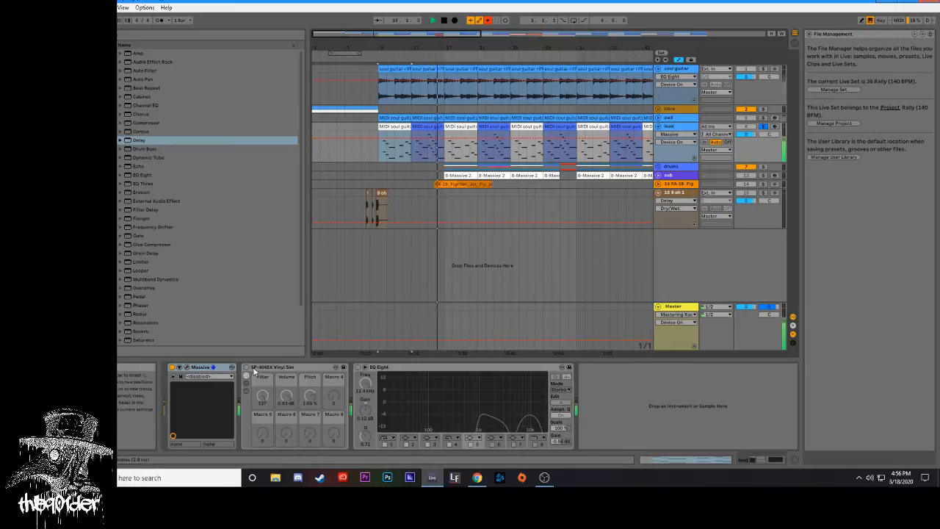
pyautogui.click(245, 367)
pyautogui.click(379, 352)
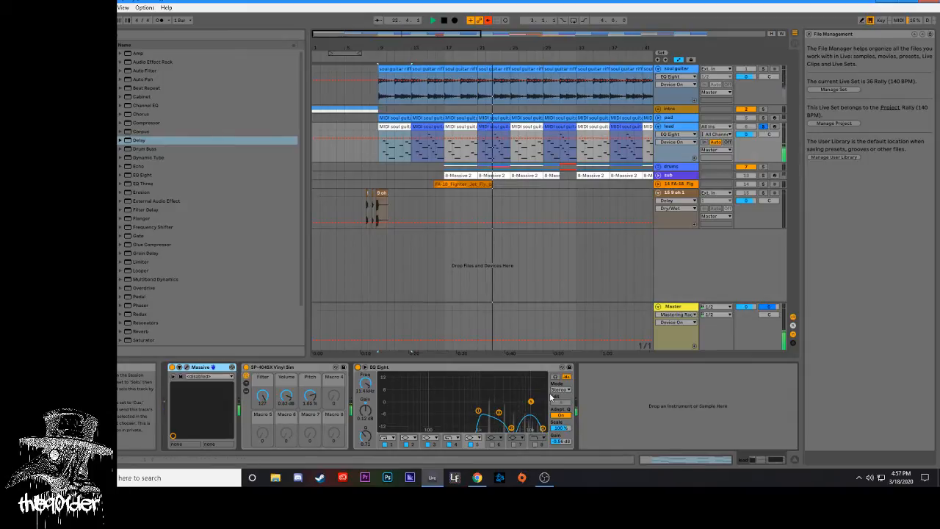
# - Stop the lead audition, unsolo the lead, and reactivate the melodic tracks while leaving the drums and sub switched off
pyautogui.click(444, 20)
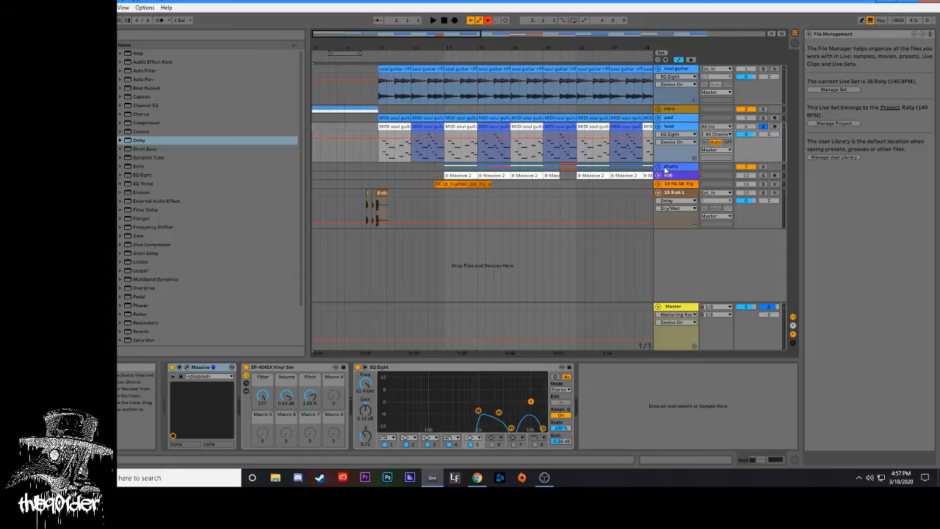
pyautogui.click(659, 169)
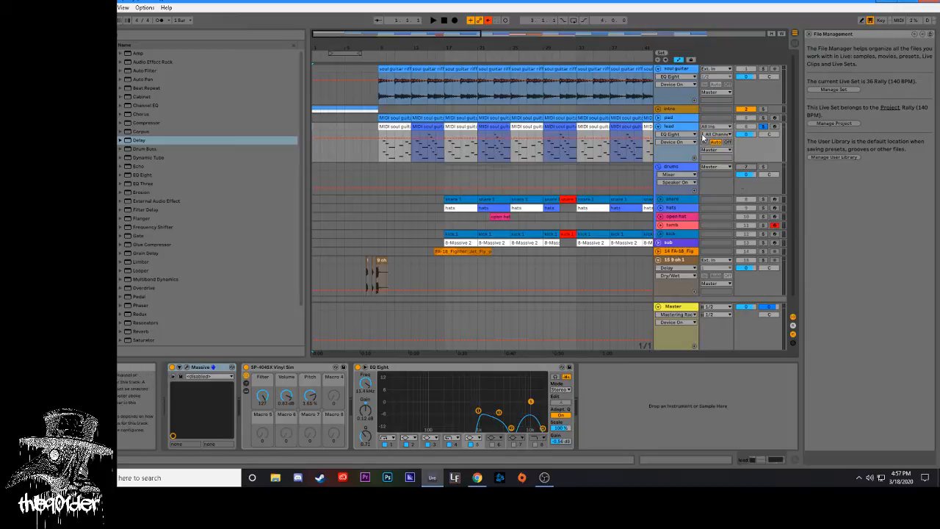
pyautogui.click(661, 167)
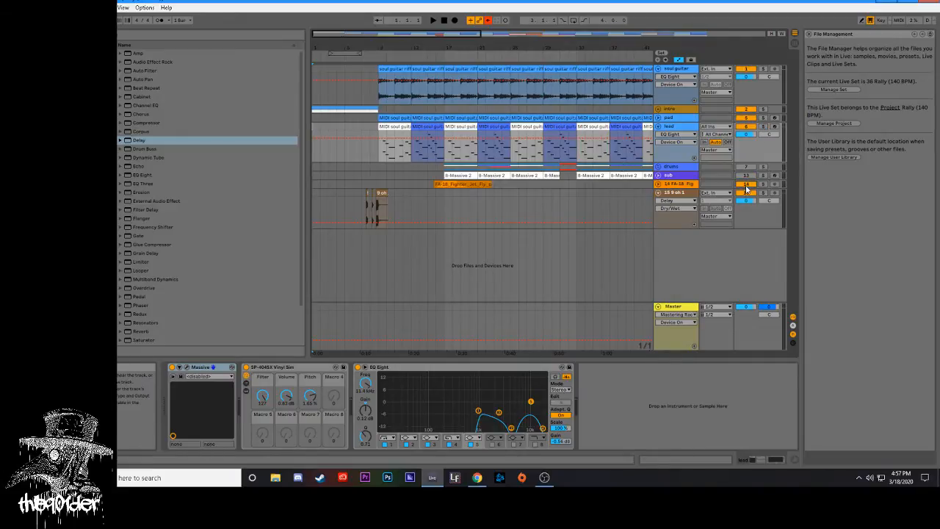
# - Audition the melodic tracks together from bar 9 without the drums and sub, and stop playback
pyautogui.click(388, 103)
pyautogui.press('space')
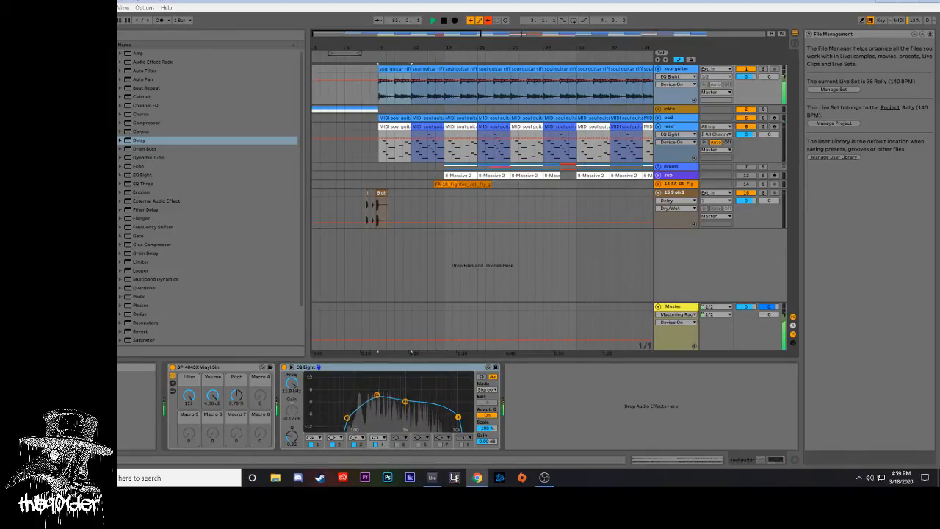
pyautogui.click(394, 242)
pyautogui.press('space')
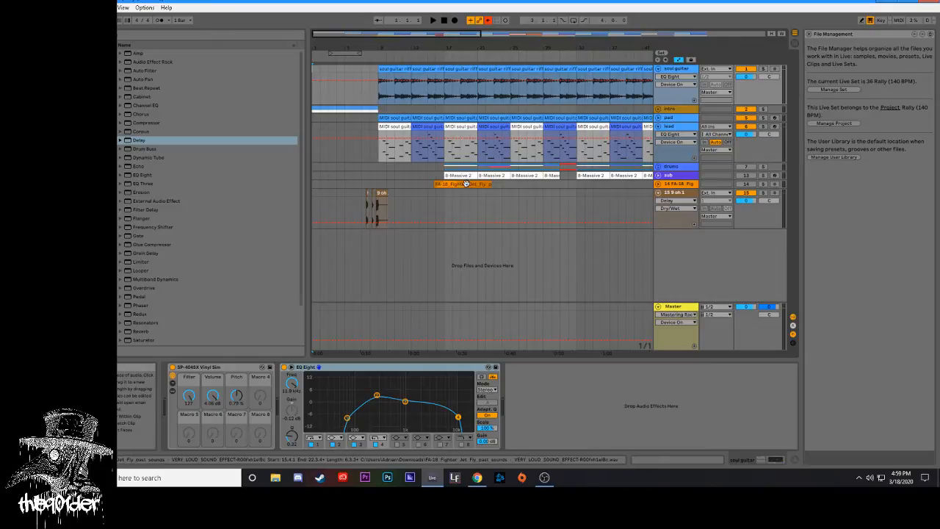
# - Examine the effect chains of the pad, intro and lead tracks one after another
pyautogui.click(387, 118)
pyautogui.click(387, 126)
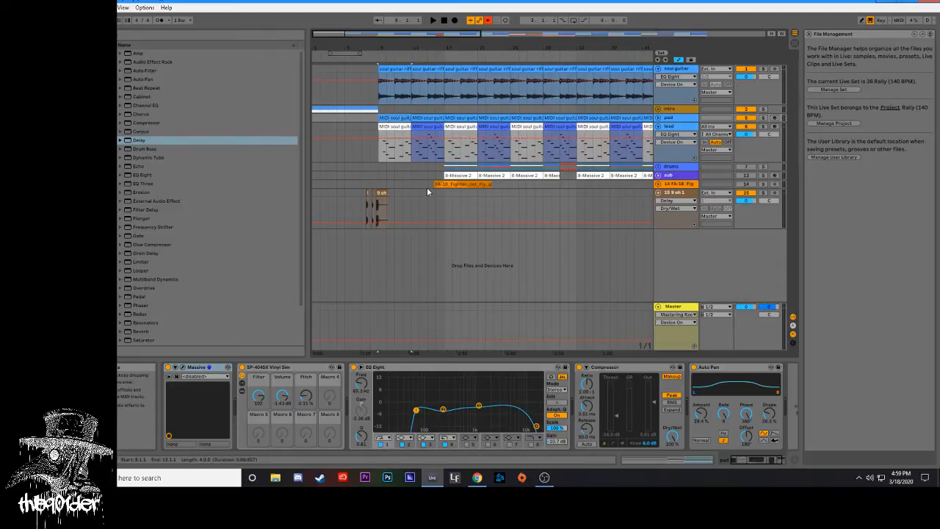
pyautogui.click(682, 110)
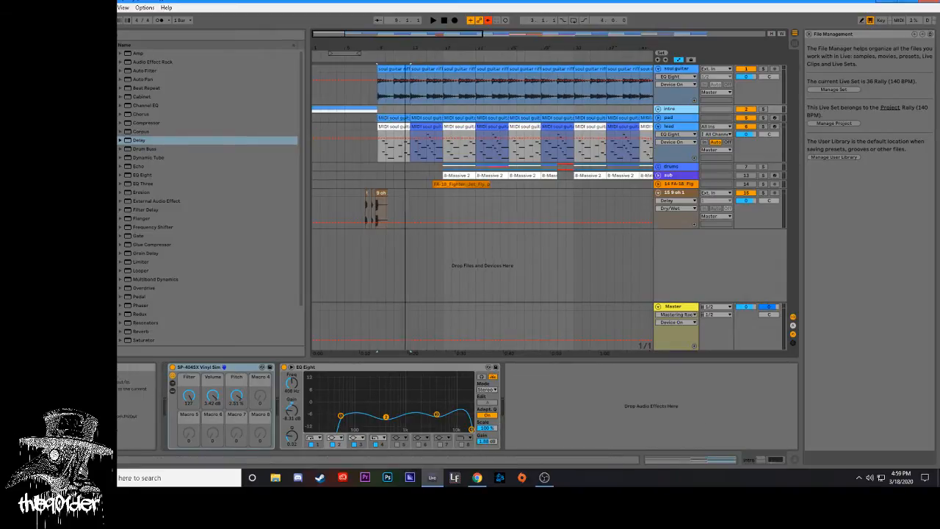
pyautogui.press('-')
pyautogui.click(355, 124)
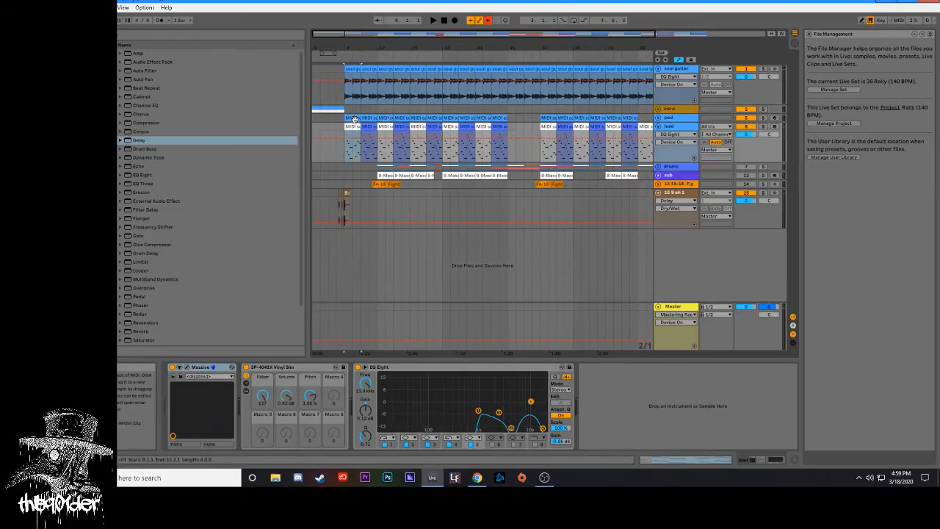
# - Duplicate the soul guitar track together with its clips and effects
pyautogui.click(426, 139)
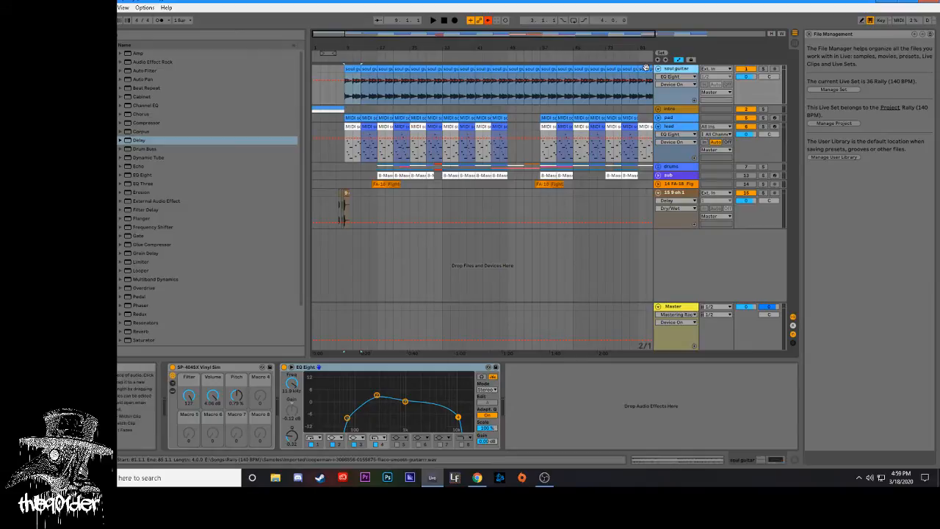
pyautogui.hotkey('ctrl', 'd')
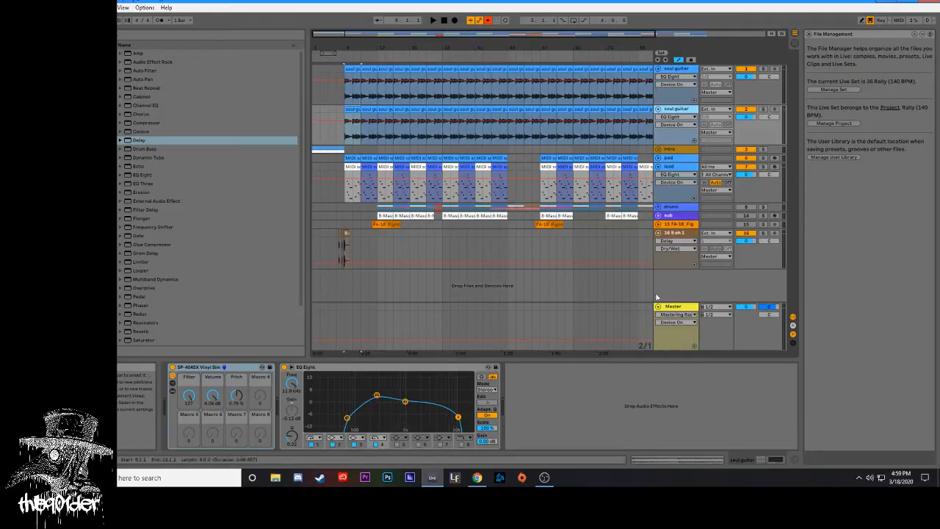
# - Examine the intro track's effects, including the enlarged curve display of its EQ Eight
pyautogui.click(671, 150)
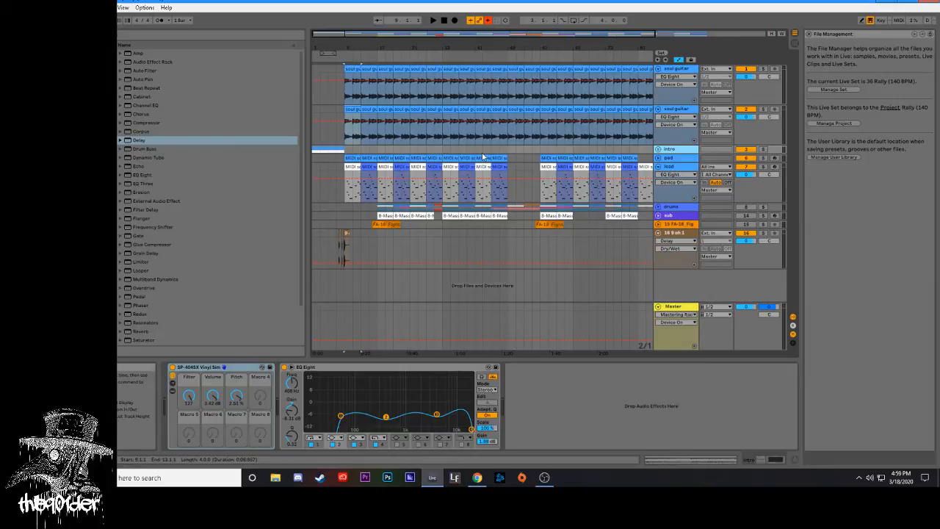
pyautogui.press('-')
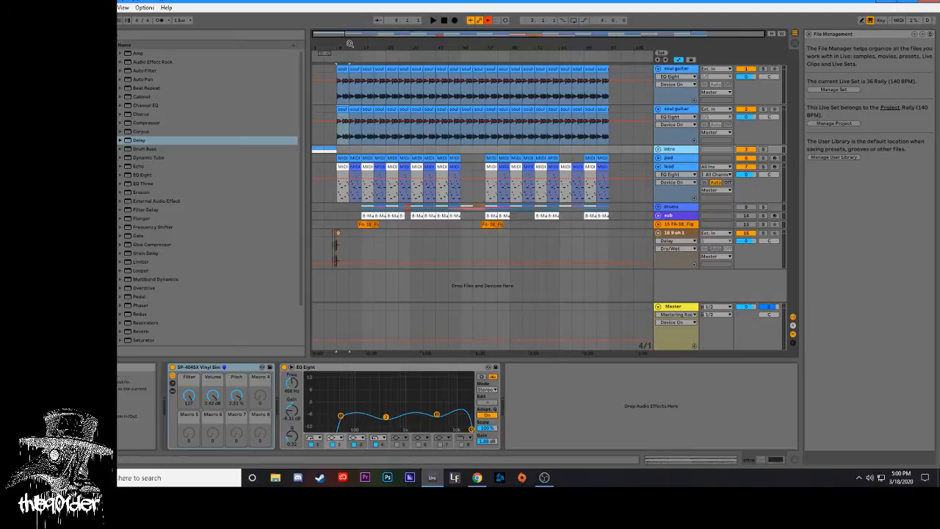
pyautogui.press('+')
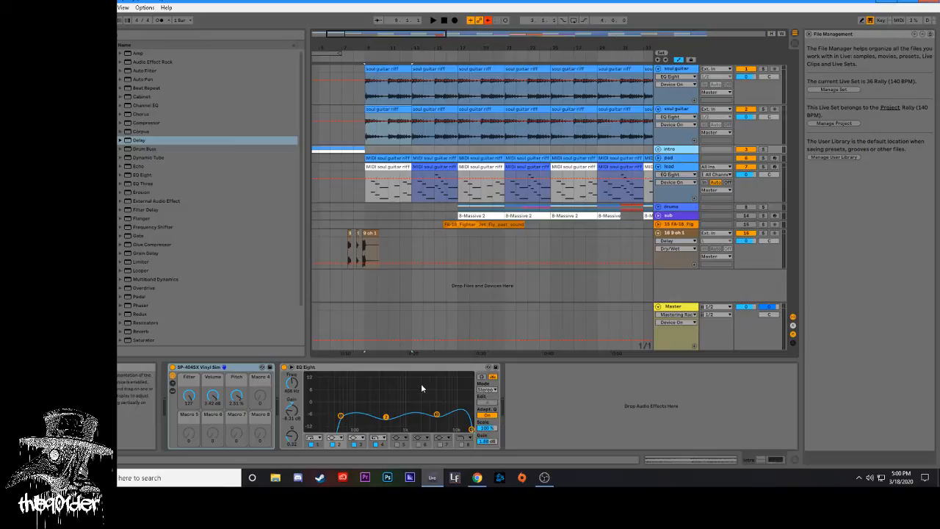
pyautogui.click(313, 367)
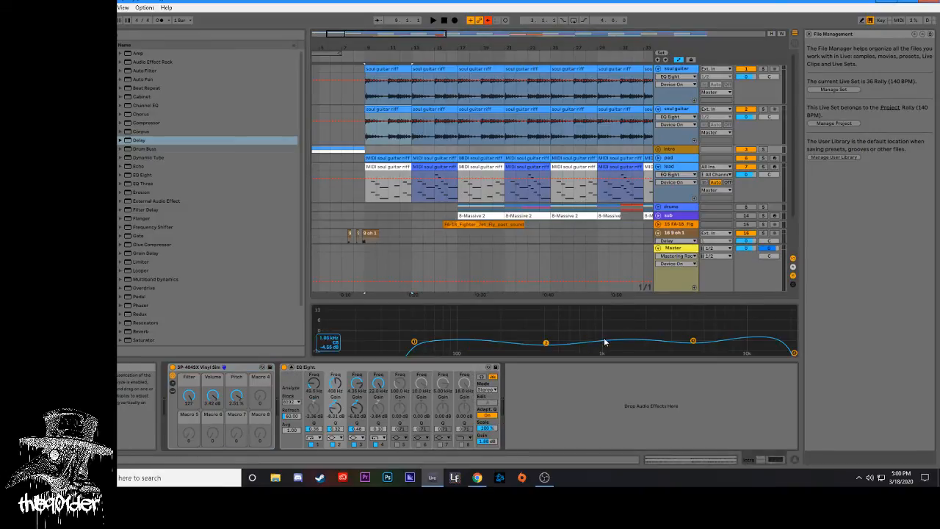
pyautogui.click(292, 367)
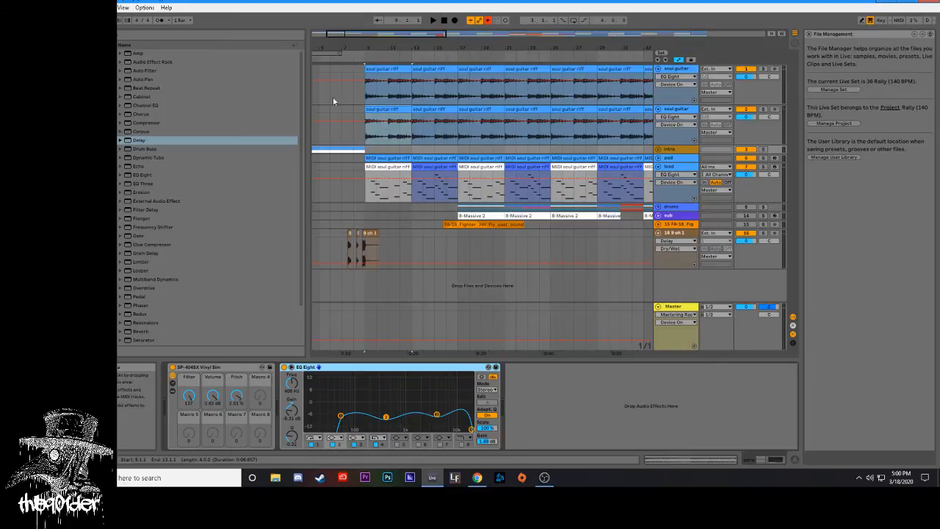
# - Compare the device chains of the lead and pad tracks against their clips across the arrangement
pyautogui.press('-')
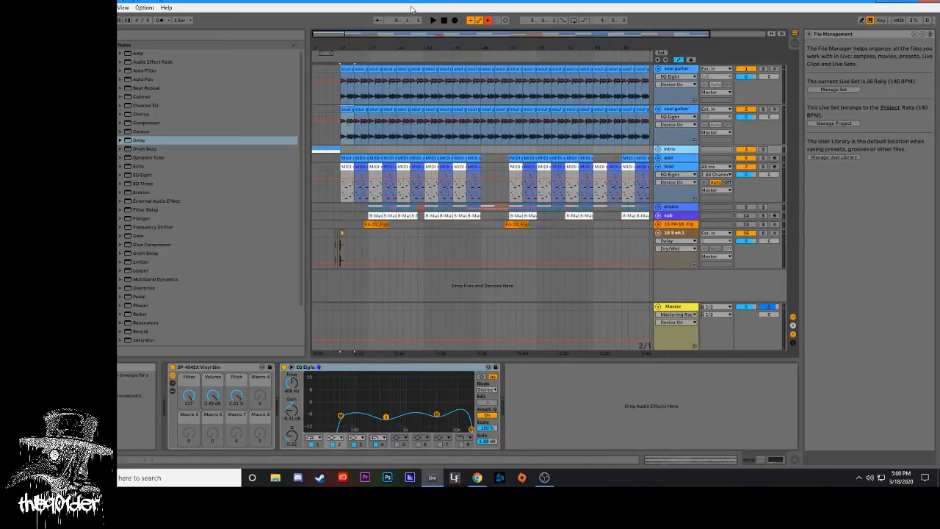
pyautogui.press('+')
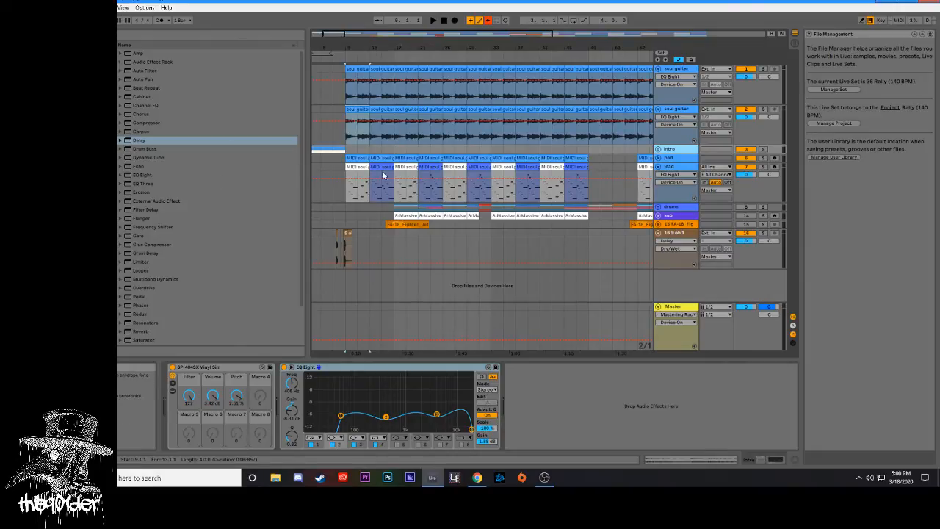
pyautogui.click(359, 163)
pyautogui.click(357, 187)
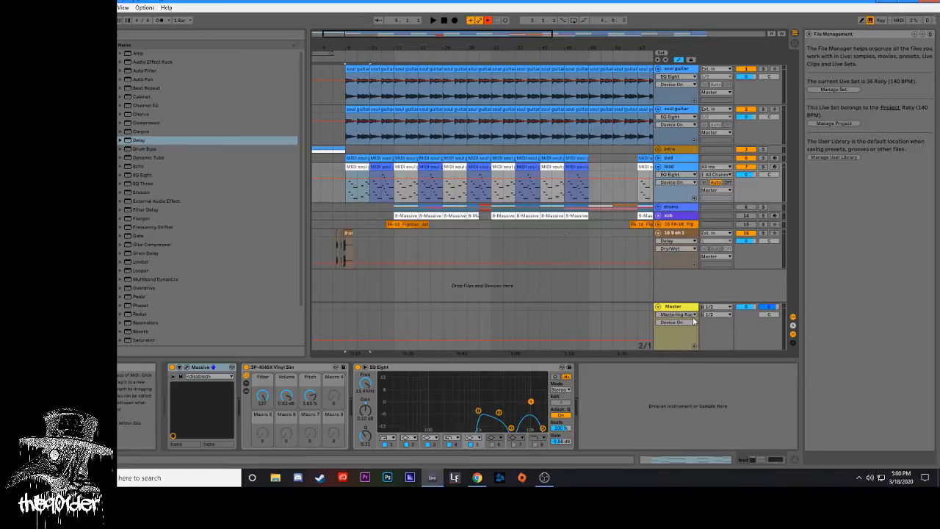
pyautogui.click(680, 158)
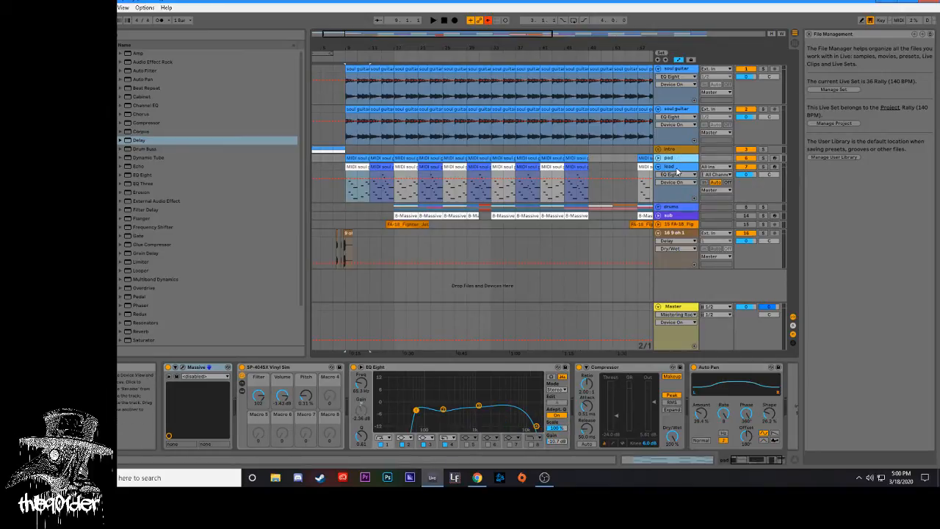
pyautogui.click(678, 170)
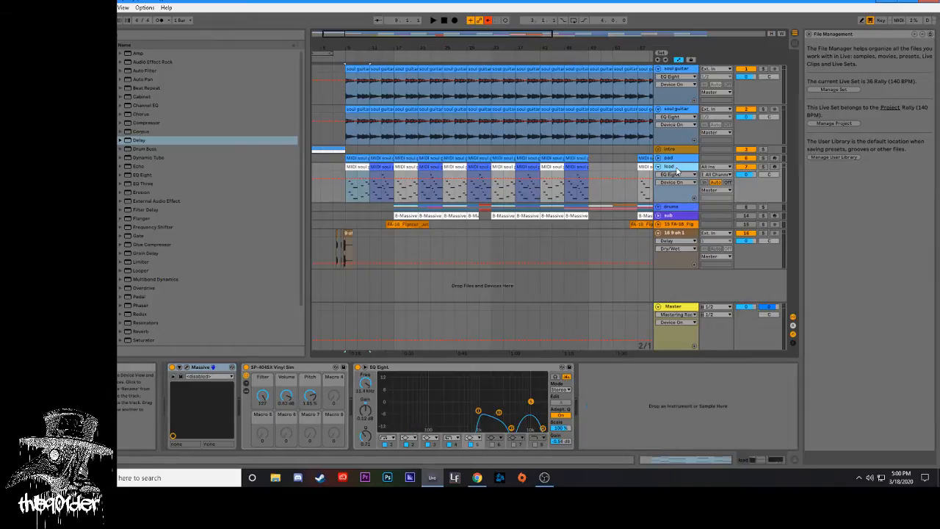
pyautogui.hscroll(5, 483, 198)
pyautogui.scroll(-3, 490, 112)
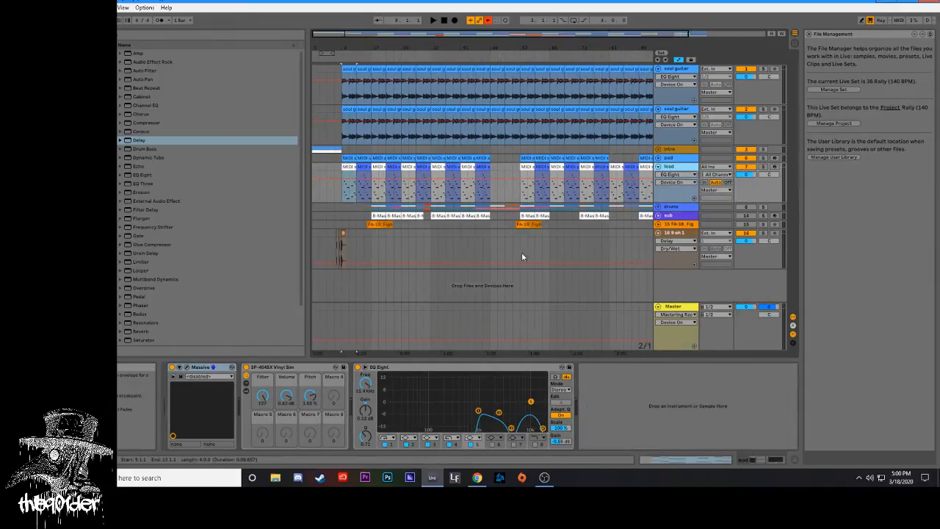
# - View the Massive synth windows of the lead and pad tracks, and close each one
pyautogui.click(179, 367)
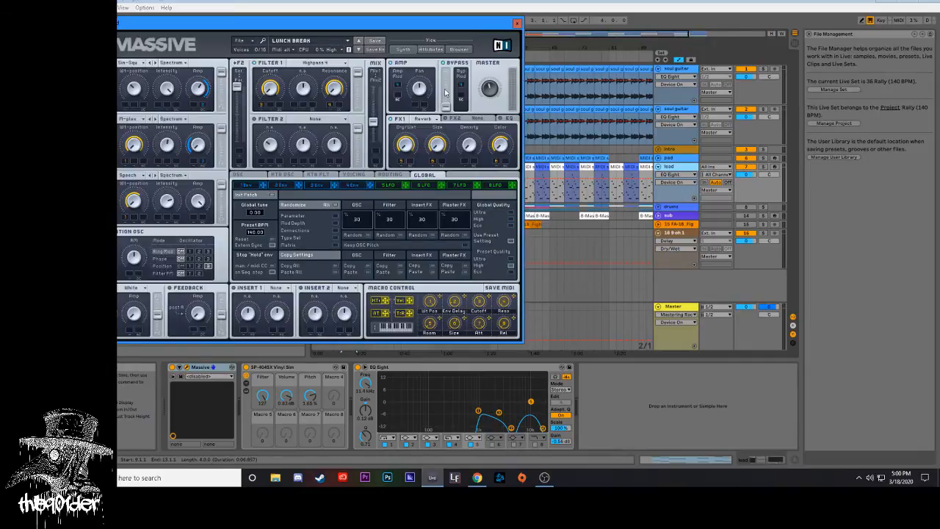
pyautogui.click(522, 26)
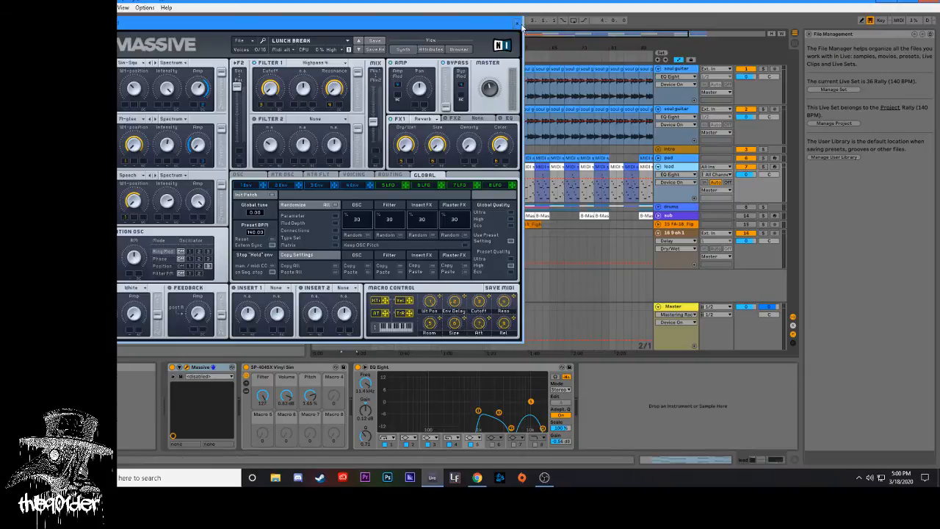
pyautogui.click(519, 23)
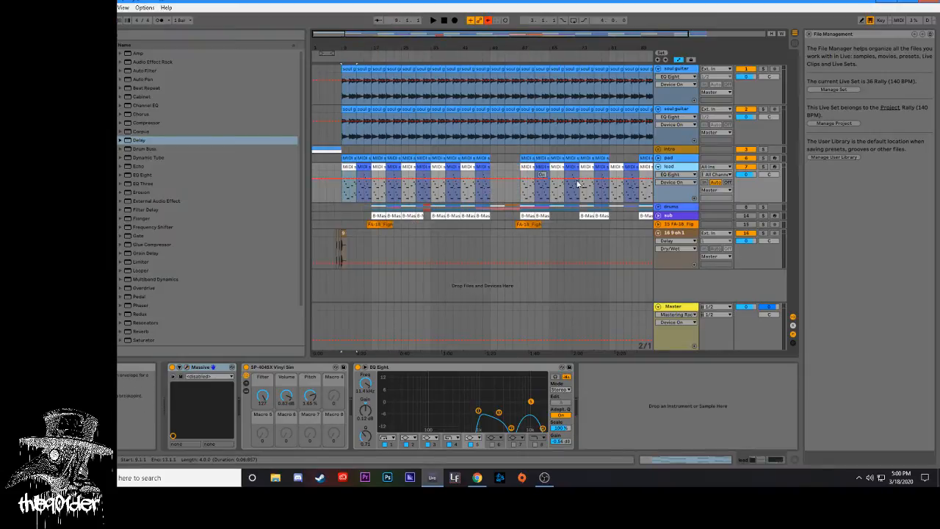
pyautogui.click(680, 166)
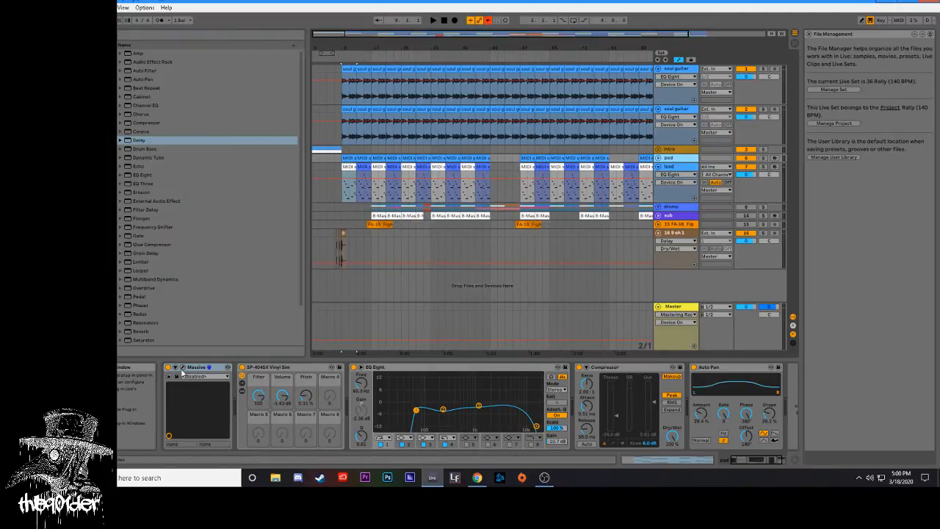
pyautogui.click(182, 367)
pyautogui.click(517, 22)
pyautogui.click(182, 367)
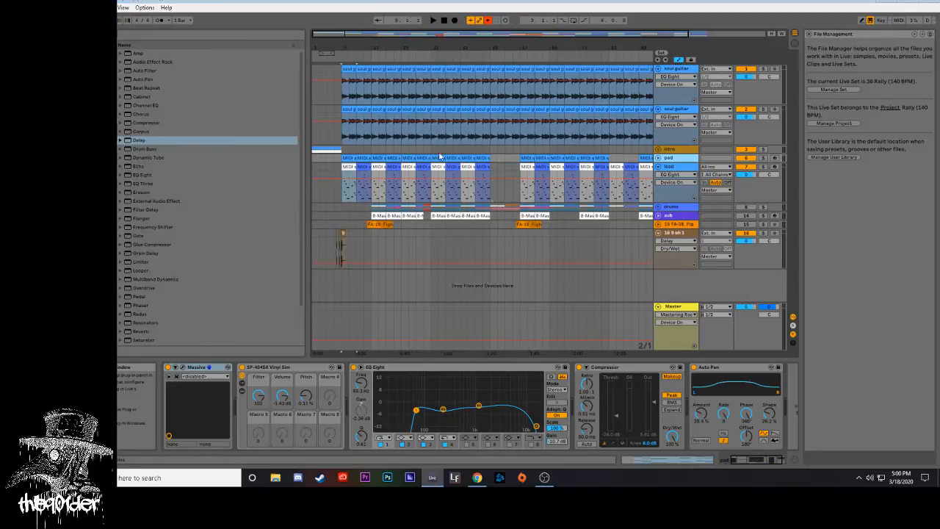
pyautogui.click(517, 24)
# - Show the 9 oh 1 track's EQ Eight and Delay, and audition the melodic tracks from bar 9 with both soul guitars
pyautogui.click(476, 176)
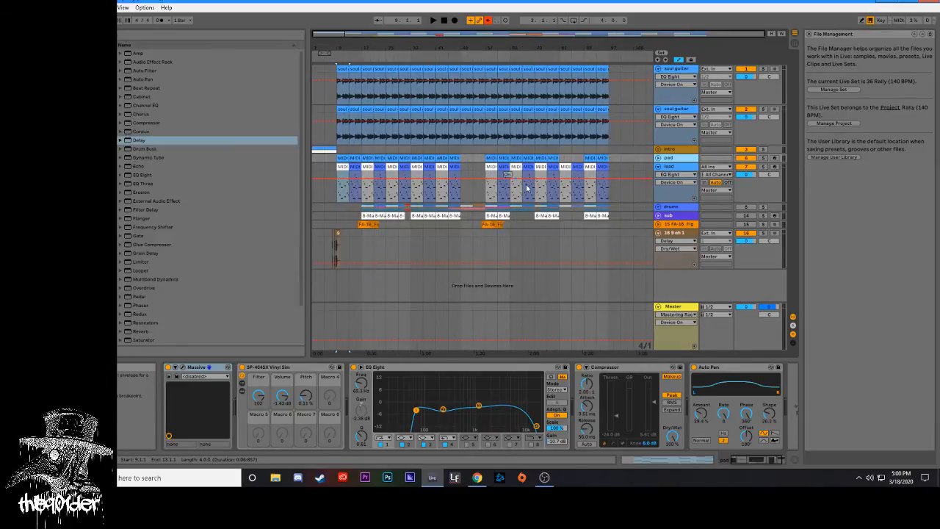
pyautogui.click(570, 262)
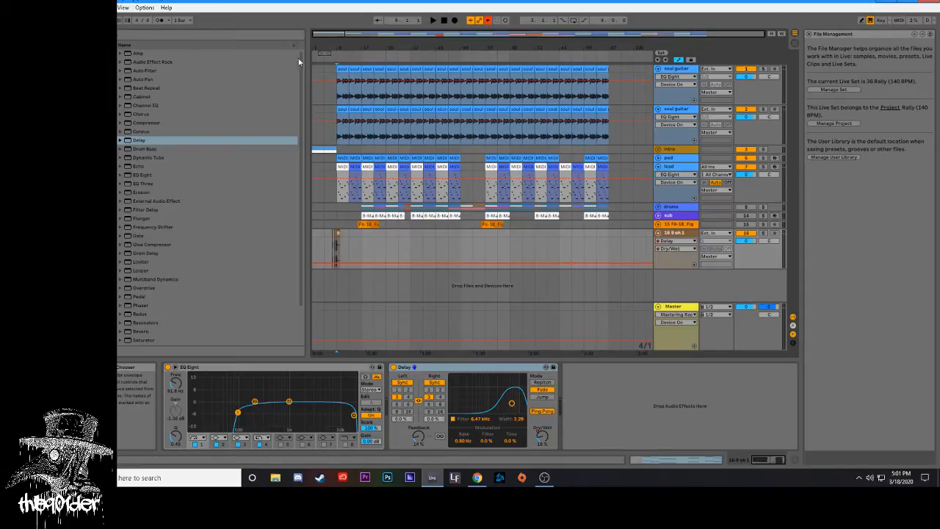
pyautogui.click(337, 69)
pyautogui.press('space')
pyautogui.press('space')
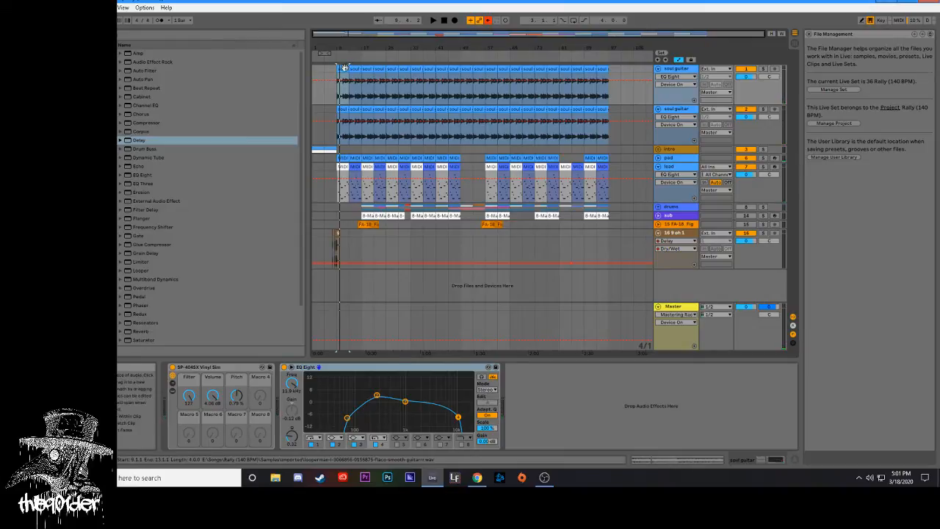
pyautogui.press('space')
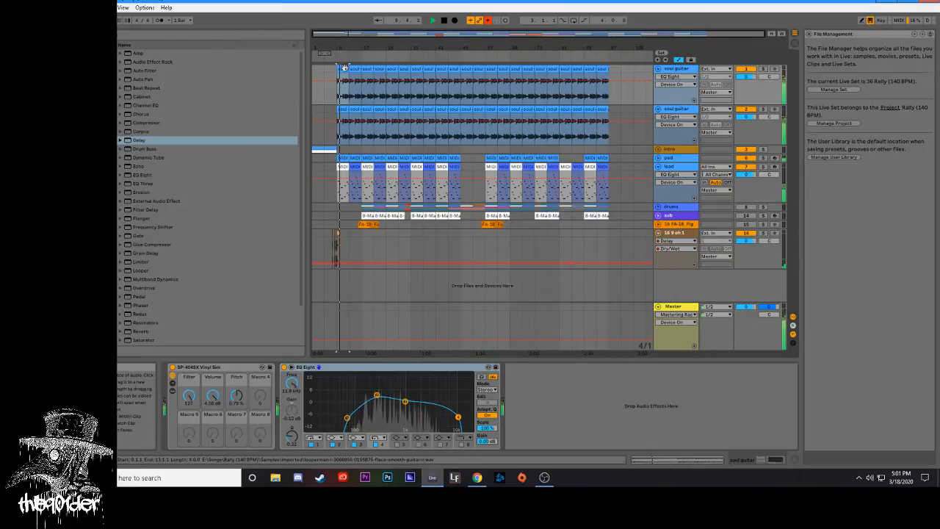
pyautogui.press('space')
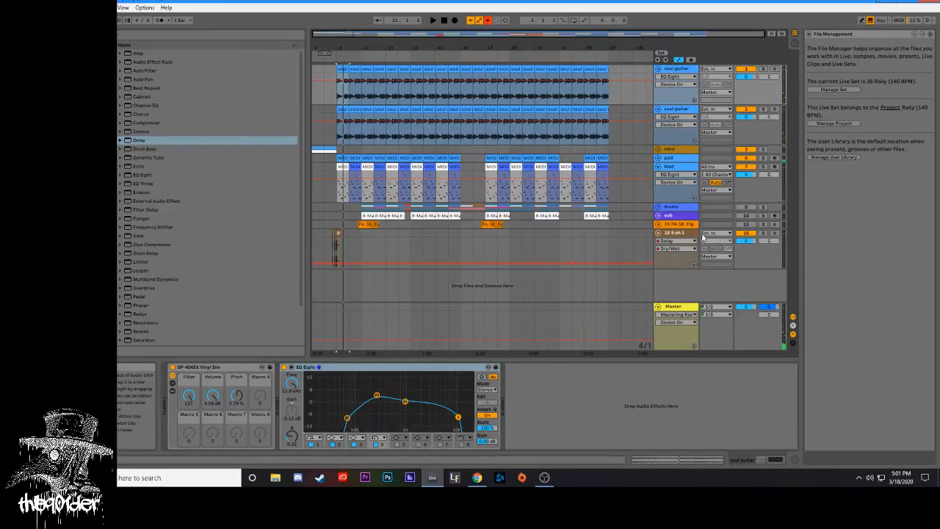
# - Unfold the drums group, reactivate it, and play the beat from the first snare clip at bar 17
pyautogui.click(659, 208)
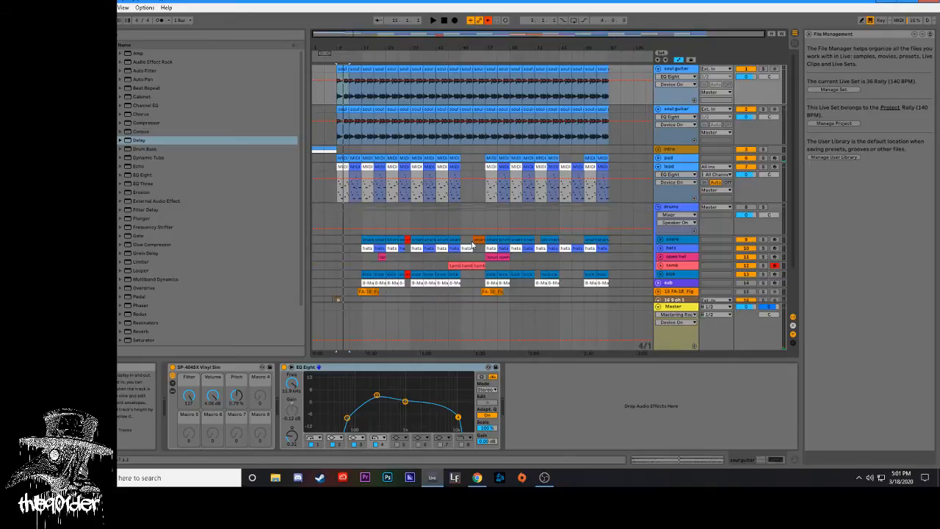
pyautogui.scroll(-1, 469, 245)
pyautogui.scroll(-2, 641, 200)
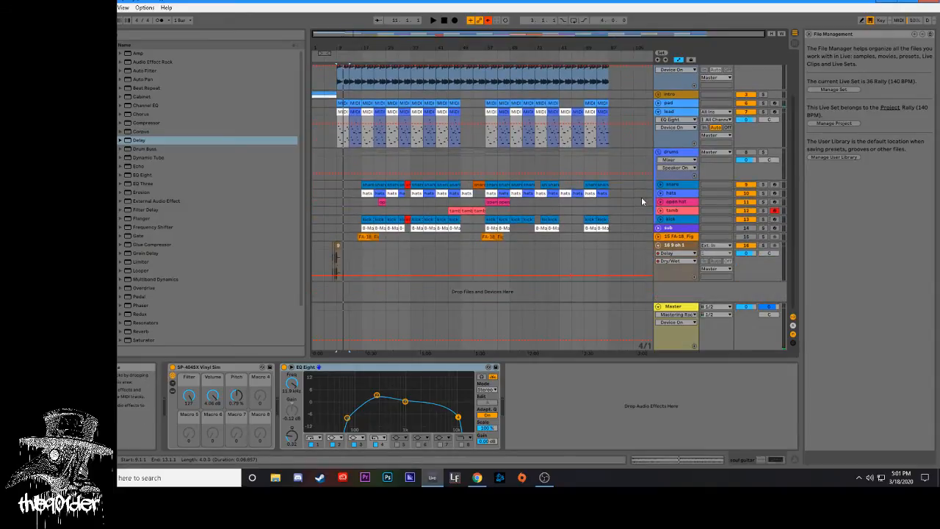
pyautogui.click(363, 184)
pyautogui.press('space')
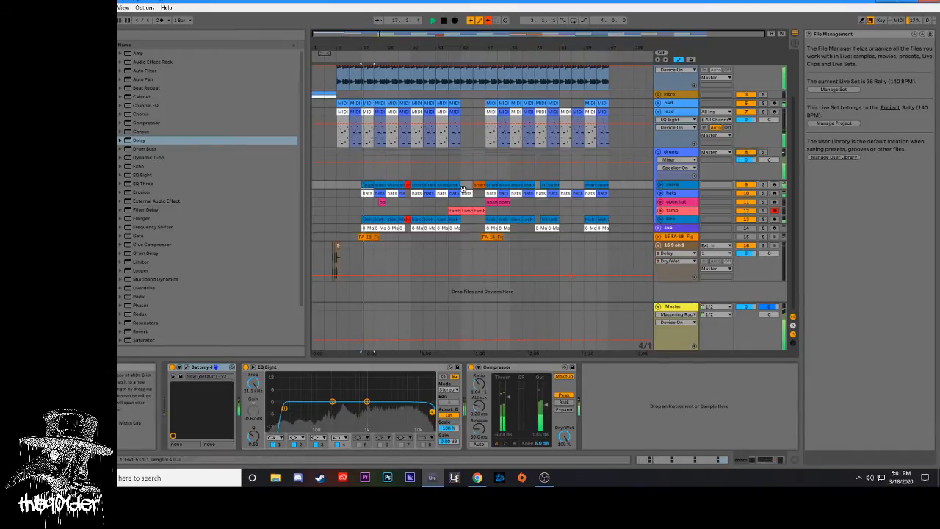
pyautogui.scroll(1, 464, 189)
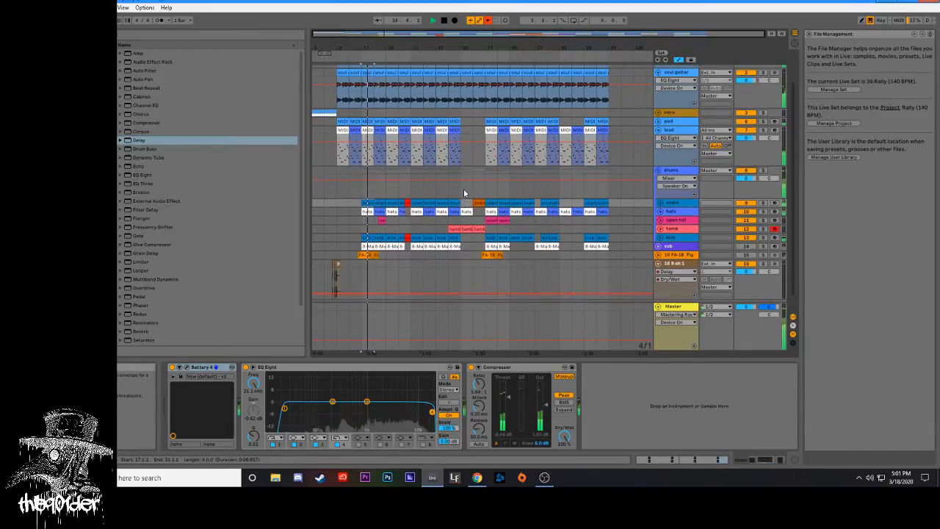
# - Stop playback and look through the device chains of the snare, tamb and kick tracks in the drums group
pyautogui.click(673, 189)
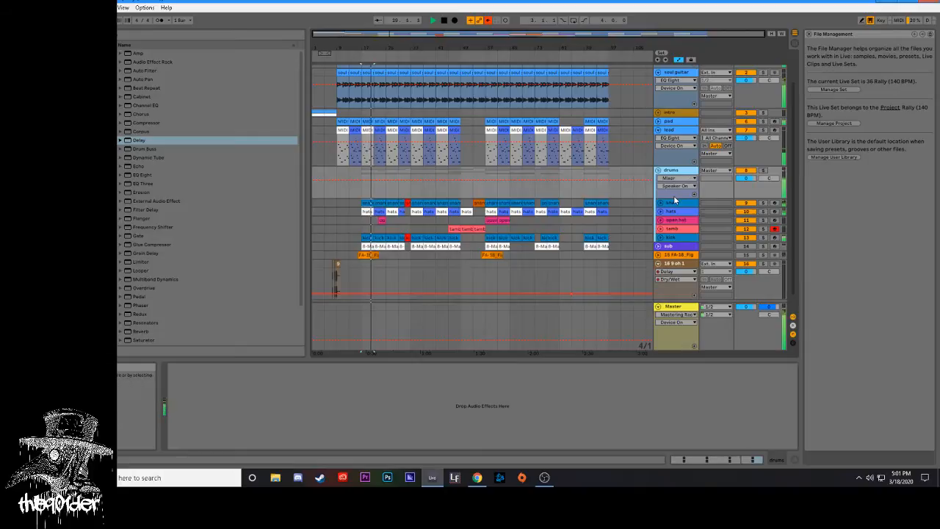
pyautogui.click(675, 201)
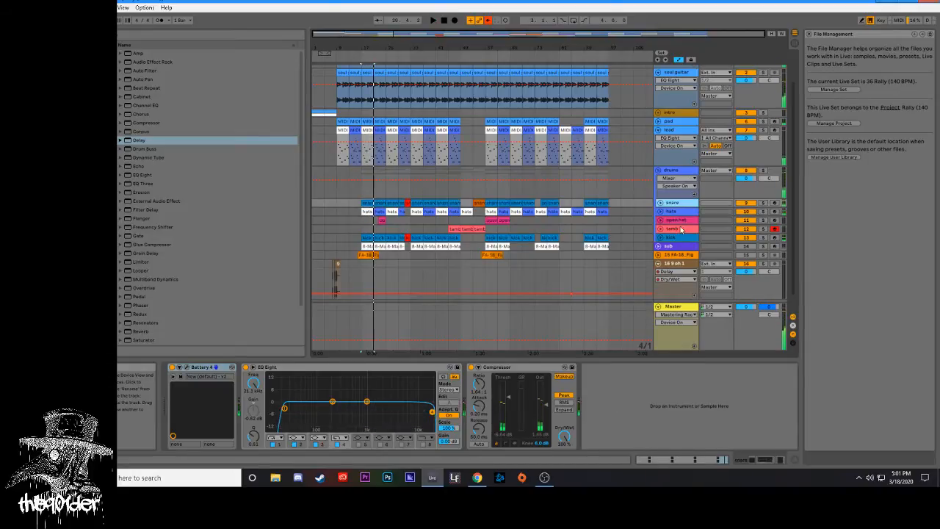
pyautogui.click(673, 237)
pyautogui.click(674, 229)
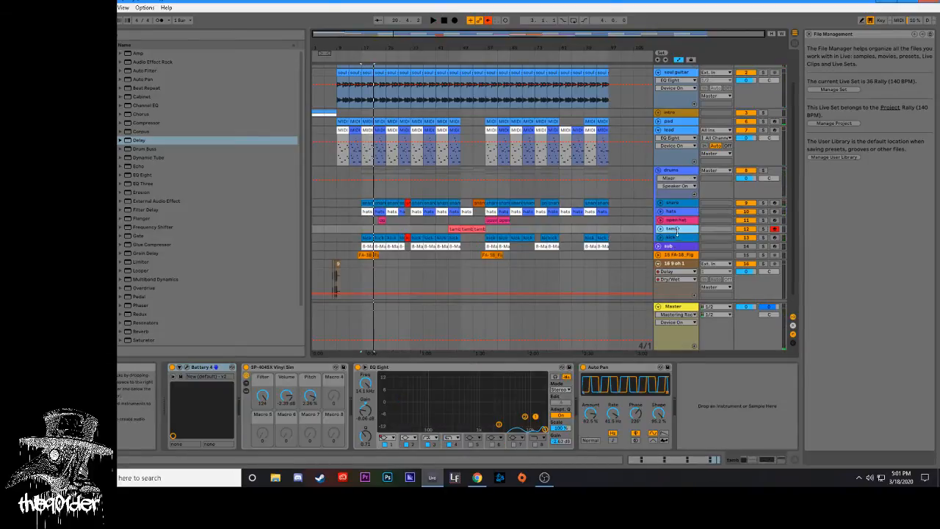
pyautogui.click(672, 171)
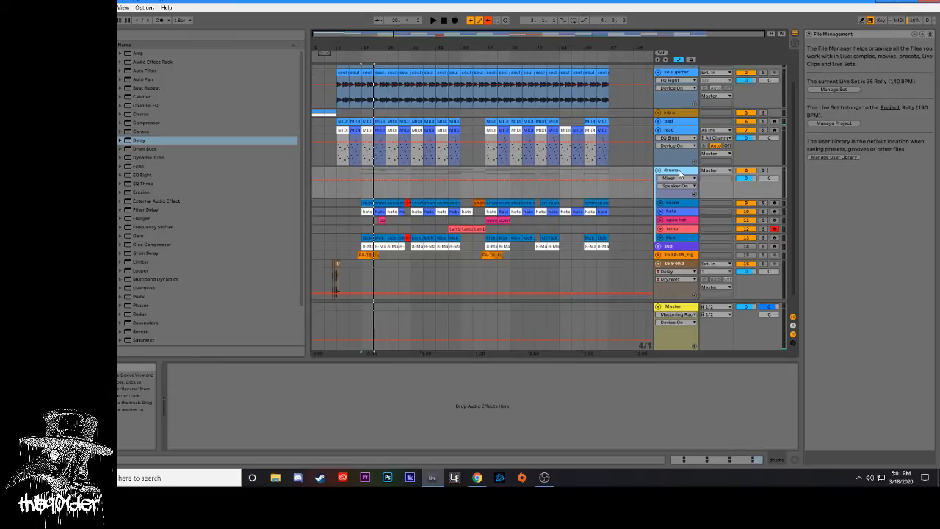
pyautogui.click(672, 238)
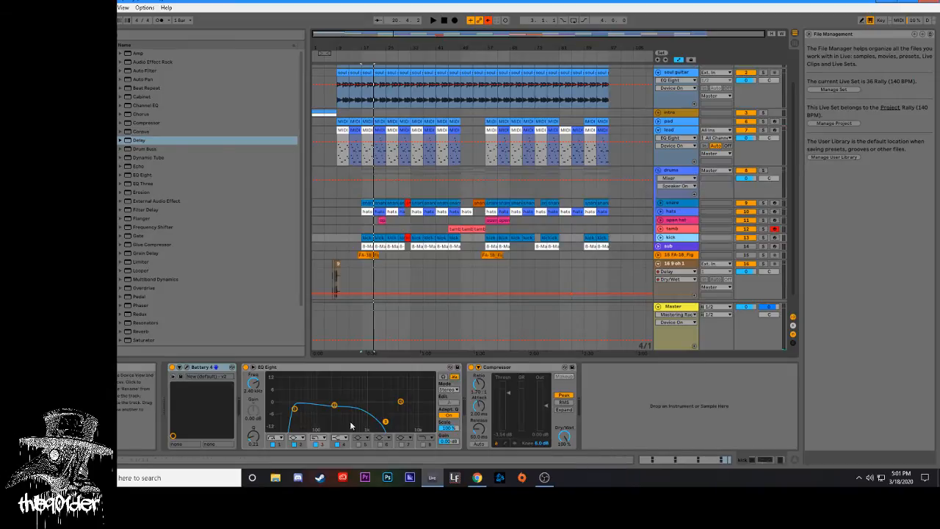
# - Deactivate the kick track's EQ Eight and Compressor and the tamb track's EQ Eight and Auto Pan
pyautogui.click(247, 367)
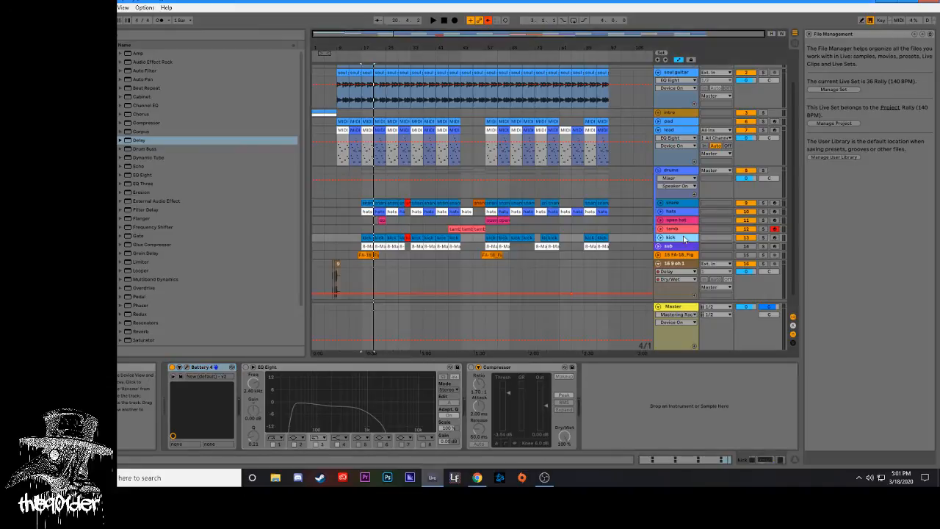
pyautogui.click(679, 229)
pyautogui.click(357, 367)
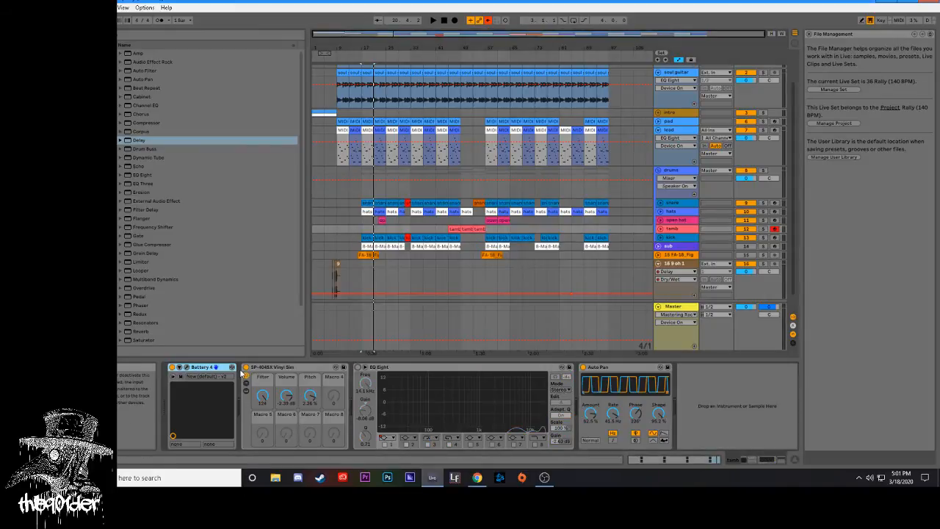
pyautogui.click(584, 367)
# - Deactivate the snare track's EQ Eight and Compressor and the EQ Eight on the hats and open hat tracks
pyautogui.click(680, 203)
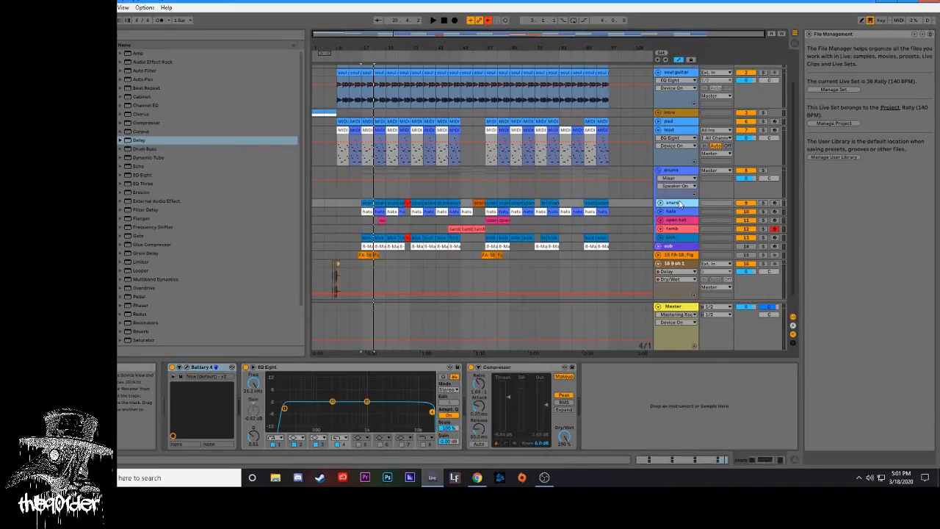
pyautogui.click(245, 367)
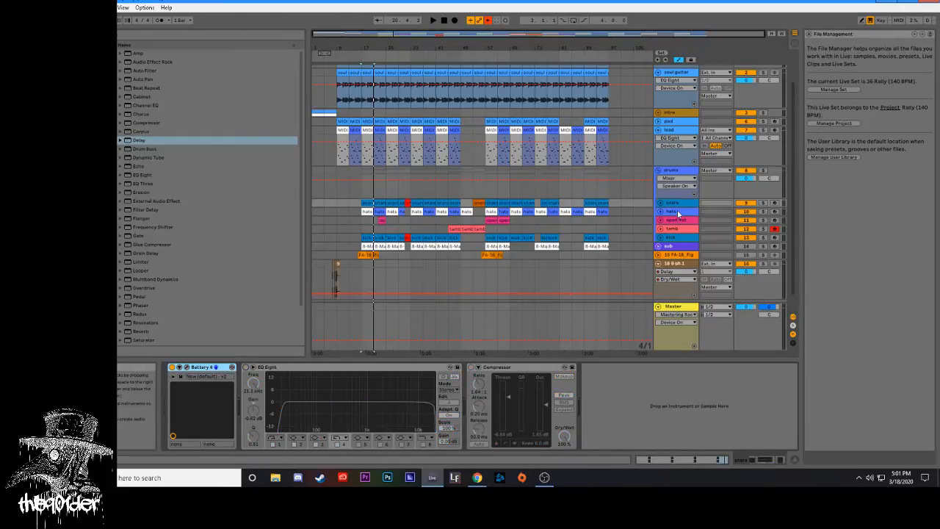
pyautogui.click(678, 211)
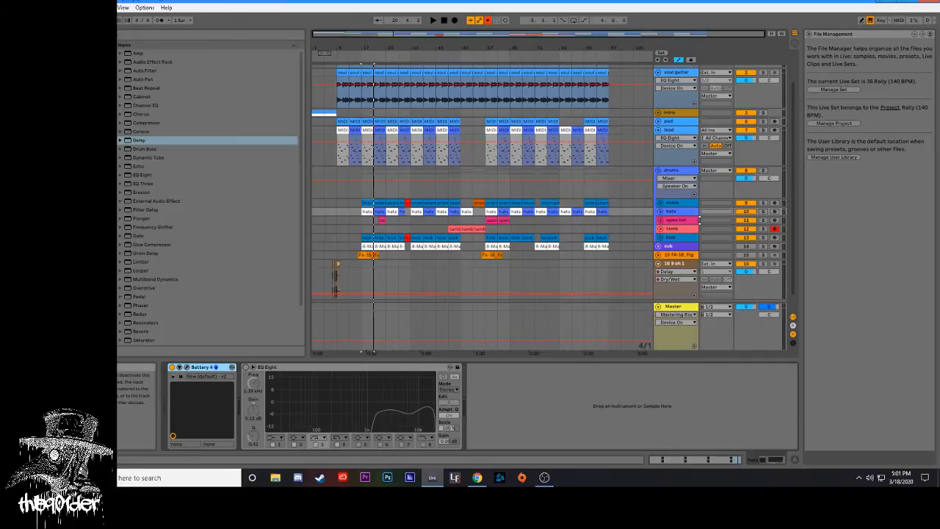
pyautogui.click(697, 220)
pyautogui.click(245, 367)
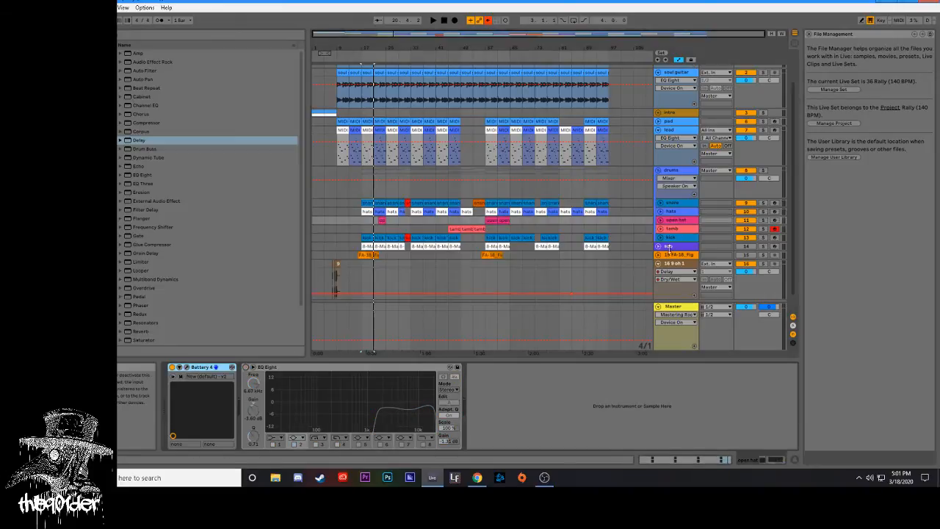
# - Check that the effects are bypassed on the tamb, kick, open hat, hats and snare tracks
pyautogui.click(682, 228)
pyautogui.click(684, 238)
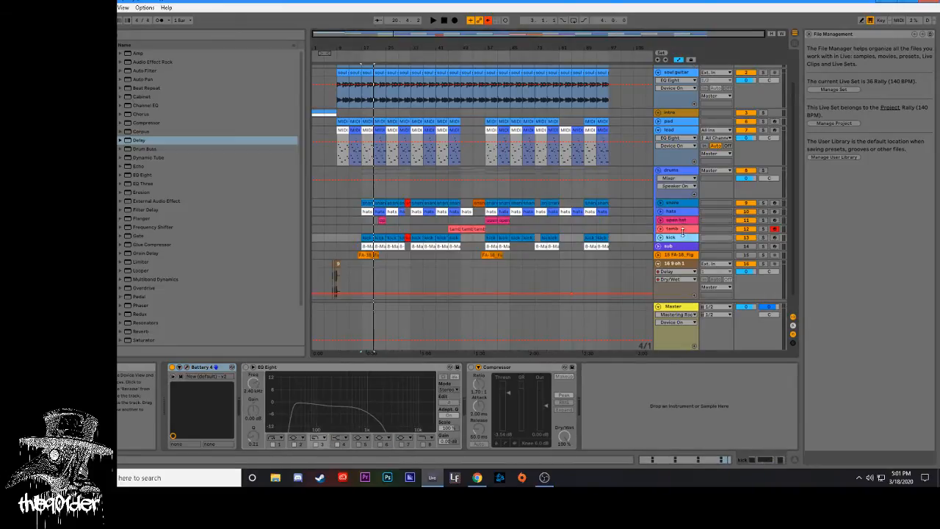
pyautogui.click(685, 220)
pyautogui.click(690, 212)
pyautogui.click(692, 204)
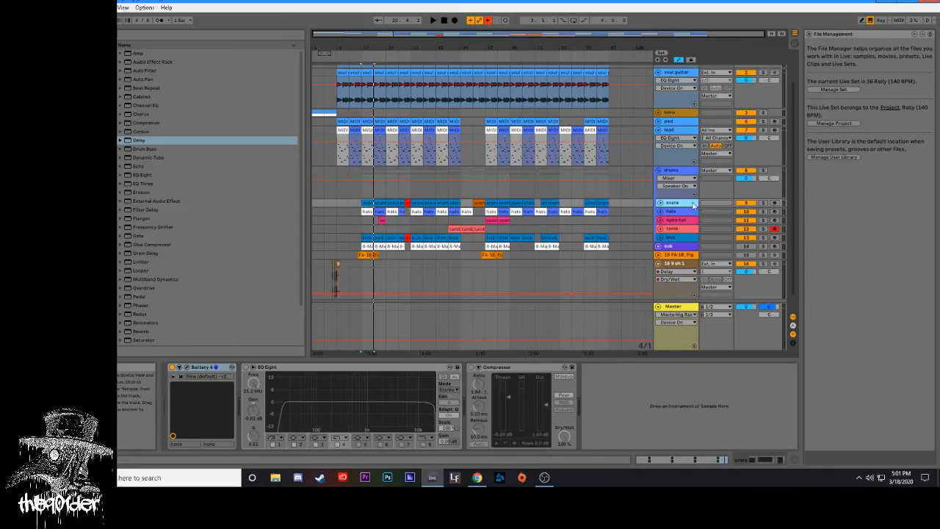
pyautogui.click(684, 175)
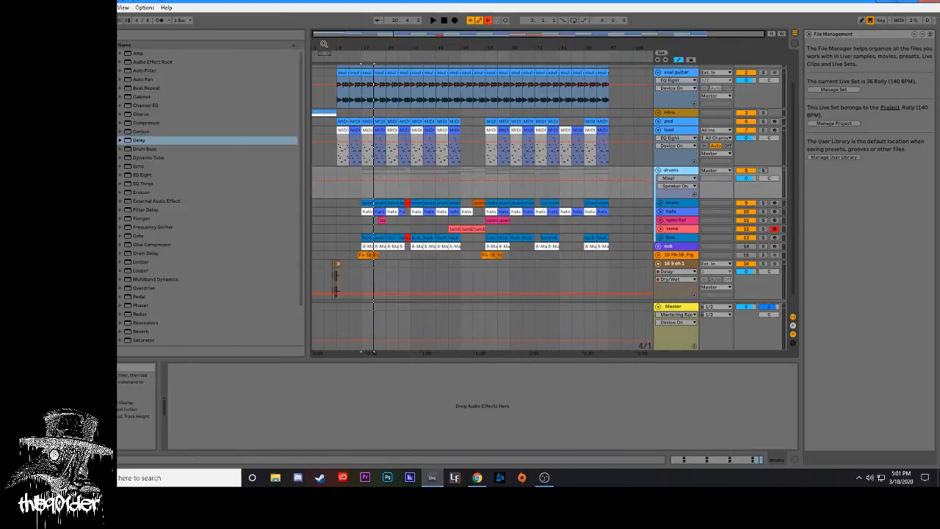
# - Play the beat with the drum effects bypassed from the first sub clip at bar 17, and stop it
pyautogui.moveTo(379, 47); pyautogui.dragTo(382, 133)
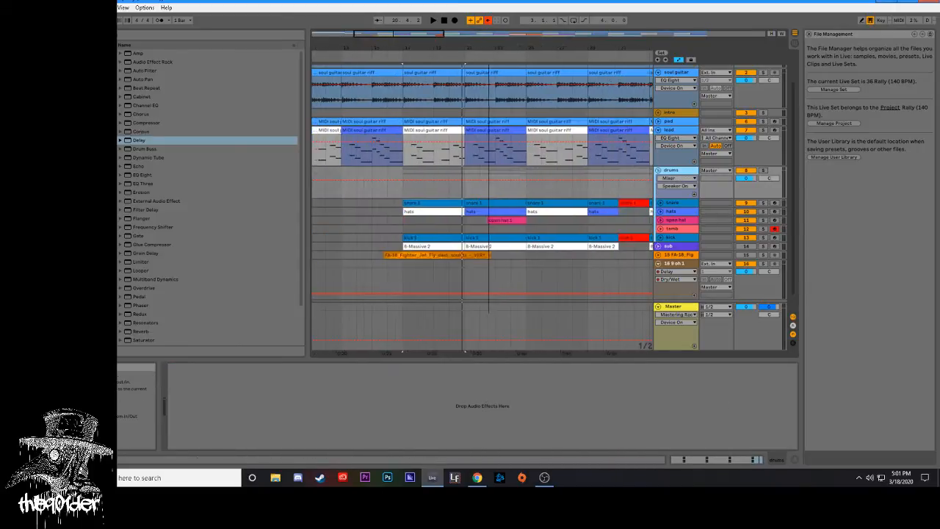
pyautogui.click(428, 247)
pyautogui.press('space')
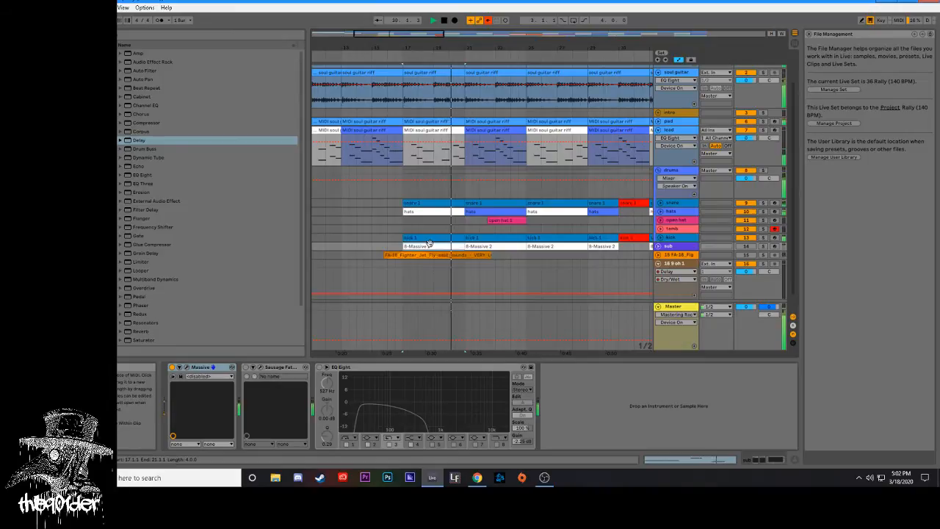
pyautogui.press('space')
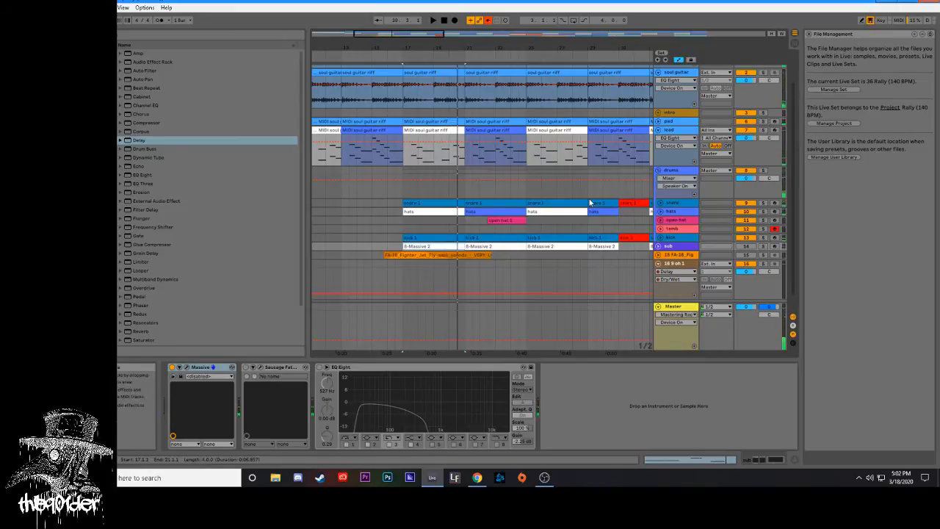
# - Unfold the snare track and reactivate its EQ Eight, and play the beat from bar 17
pyautogui.click(671, 202)
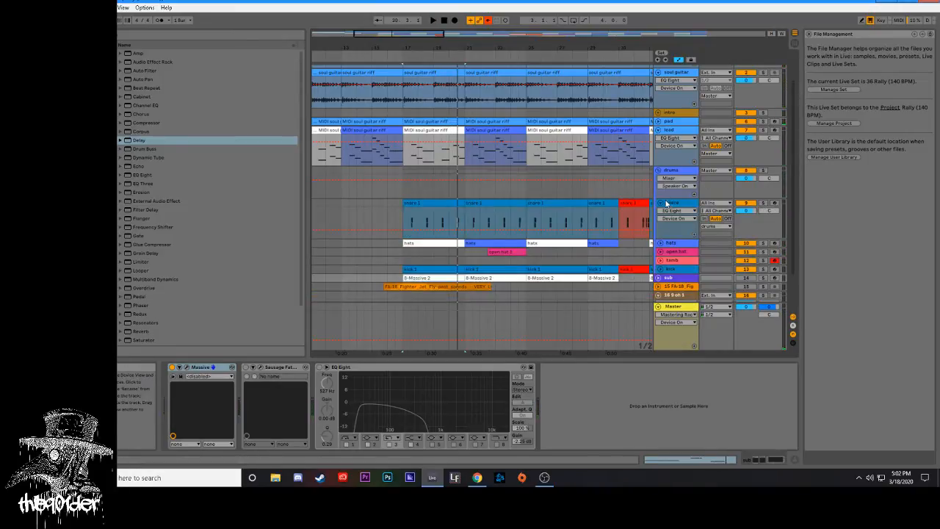
pyautogui.click(666, 204)
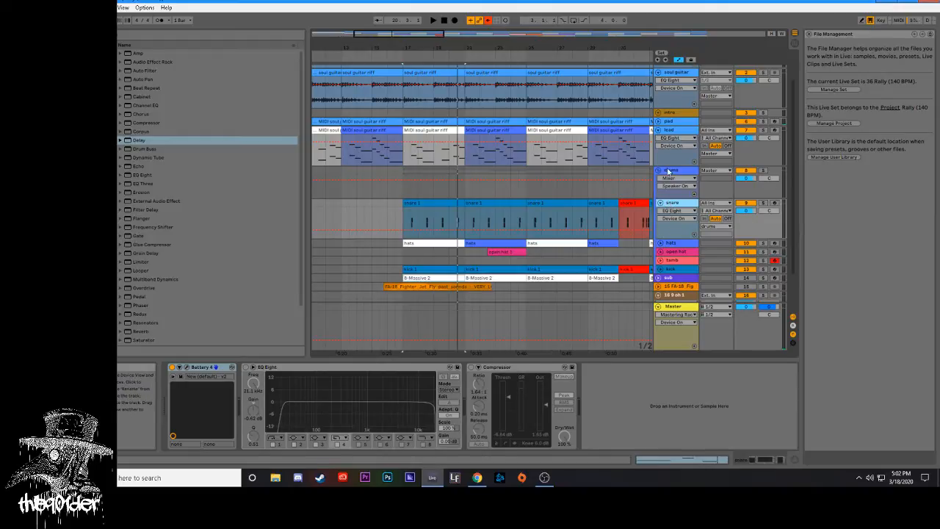
pyautogui.click(245, 367)
pyautogui.press('space')
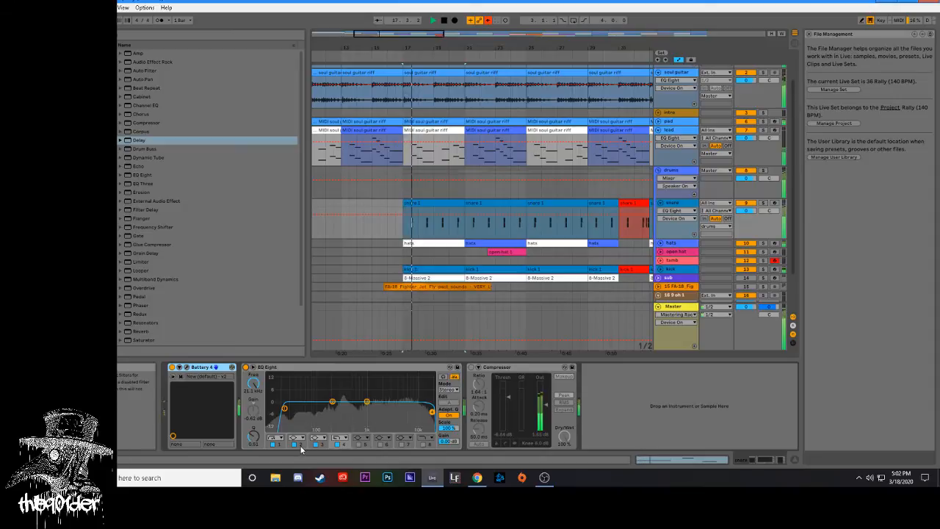
# - Solo the snare track and audition it on its own around bar 17
pyautogui.click(762, 202)
pyautogui.press('space')
pyautogui.press('space')
pyautogui.press('+')
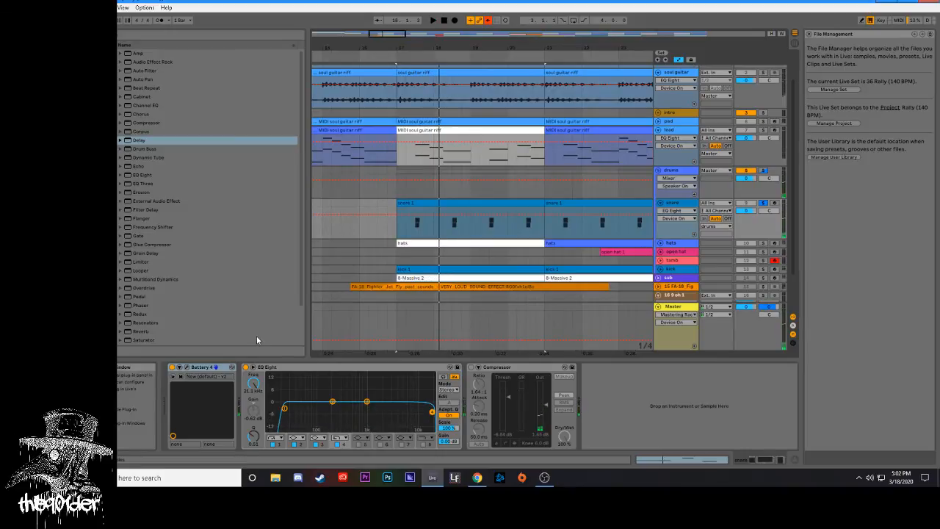
# - Review the snare's Battery 4 window, including its Effects, Modulation and Setup pages and its Snare Underpass cells, and close it
pyautogui.hotkey('ctrl', 'alt', 'p')
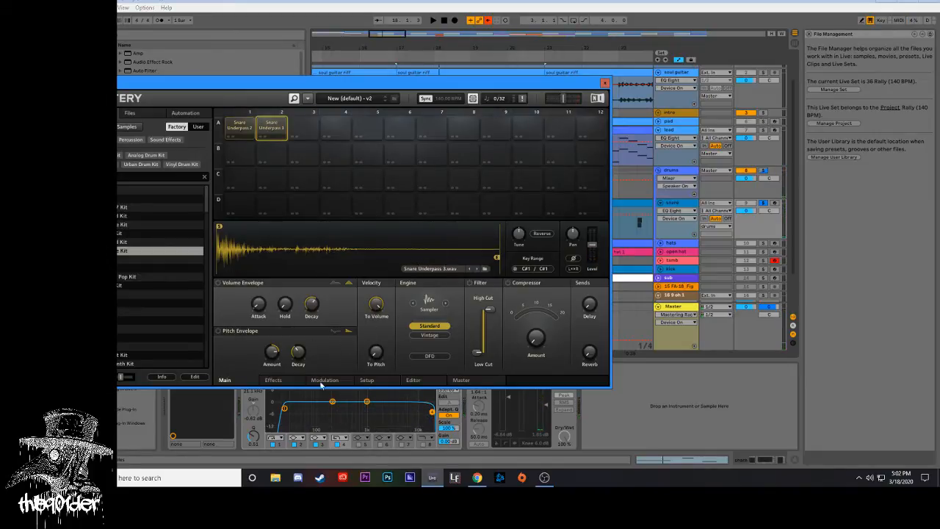
pyautogui.click(272, 380)
pyautogui.click(257, 381)
pyautogui.click(264, 381)
pyautogui.click(325, 378)
pyautogui.click(250, 380)
pyautogui.click(377, 380)
pyautogui.click(245, 380)
pyautogui.click(246, 126)
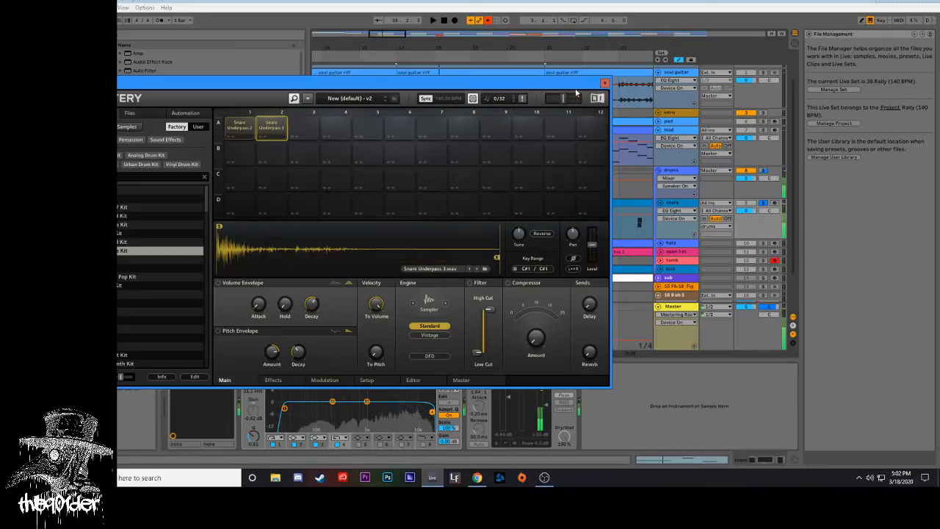
pyautogui.click(605, 83)
# - Reshape the snare's EQ Eight with a low-mid boost and slight upper-mid dip, reactivate its Compressor, and unsolo the track after auditioning it
pyautogui.press('space')
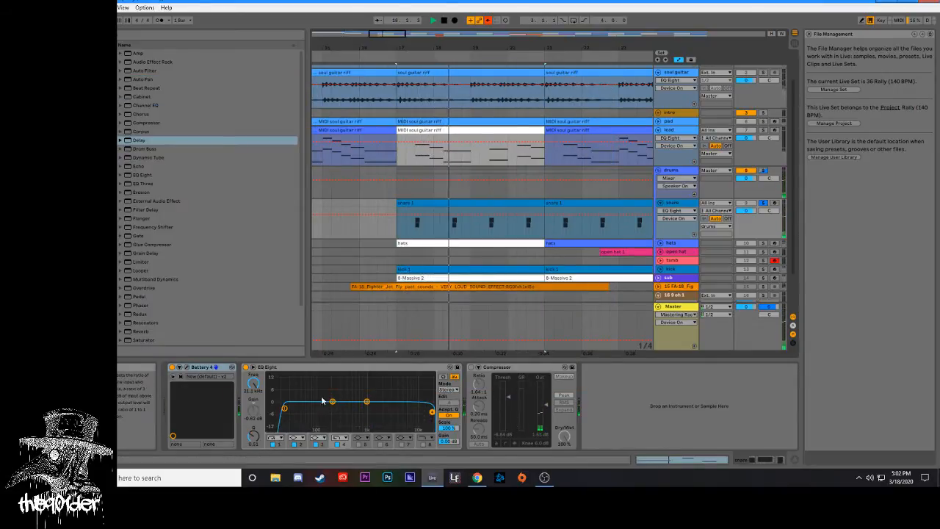
pyautogui.moveTo(290, 415); pyautogui.dragTo(382, 405)
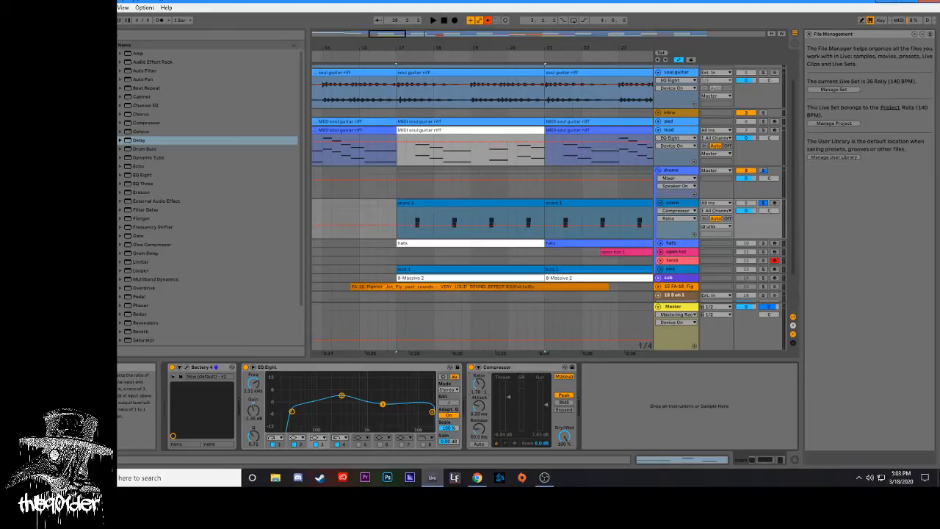
pyautogui.press('space')
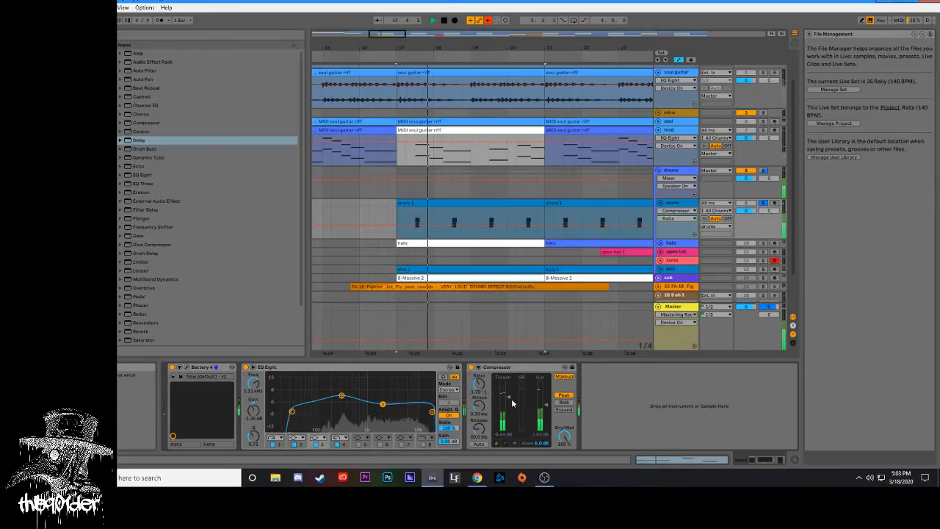
pyautogui.press('space')
pyautogui.click(764, 203)
# - Solo the hats track, play it from bar 17, and reactivate its EQ Eight
pyautogui.click(677, 246)
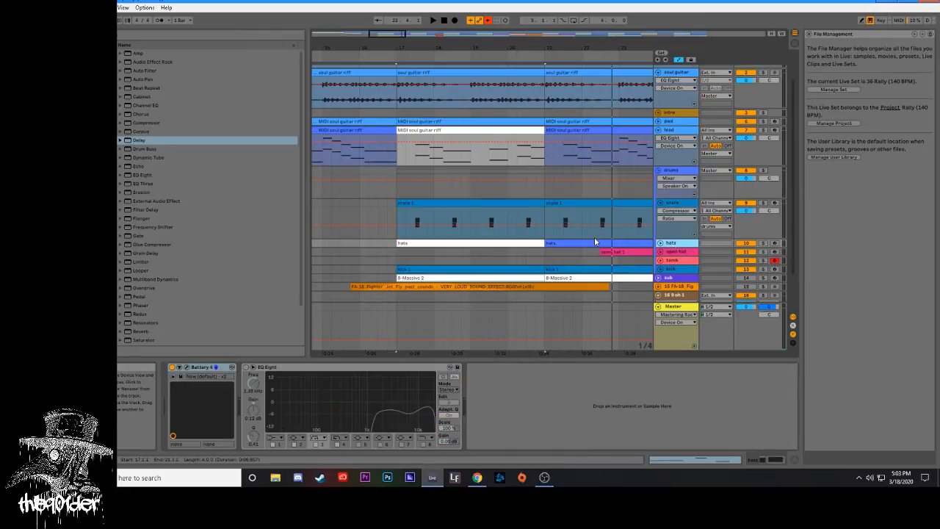
pyautogui.click(760, 243)
pyautogui.press('space')
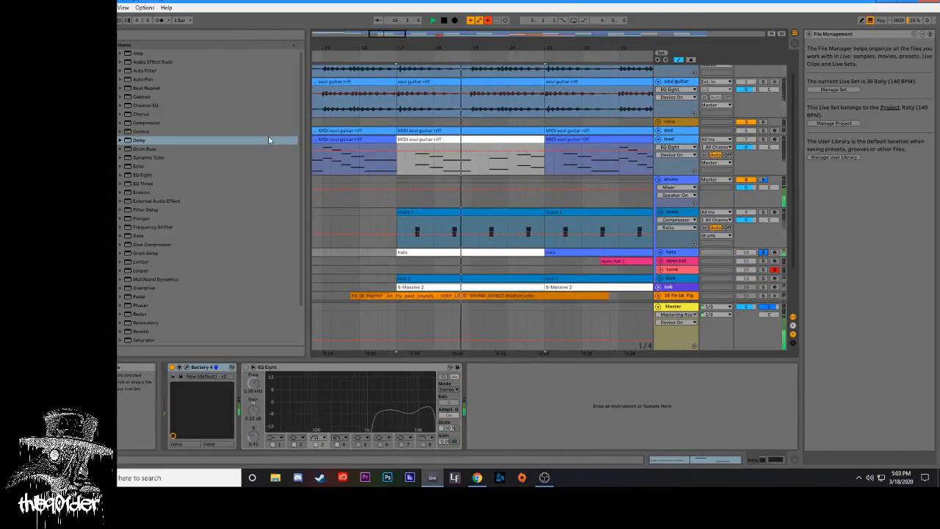
pyautogui.scroll(-3, 492, 164)
pyautogui.scroll(5, 428, 203)
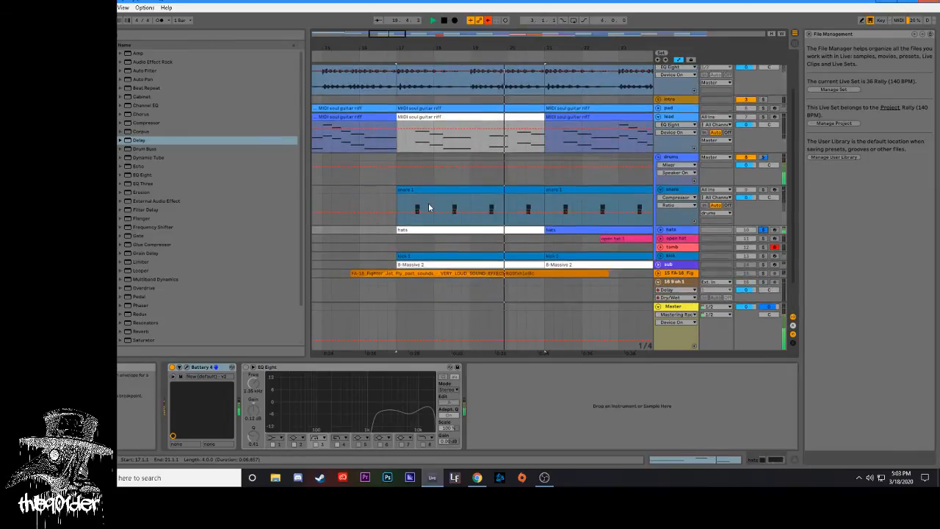
pyautogui.scroll(-4, 420, 222)
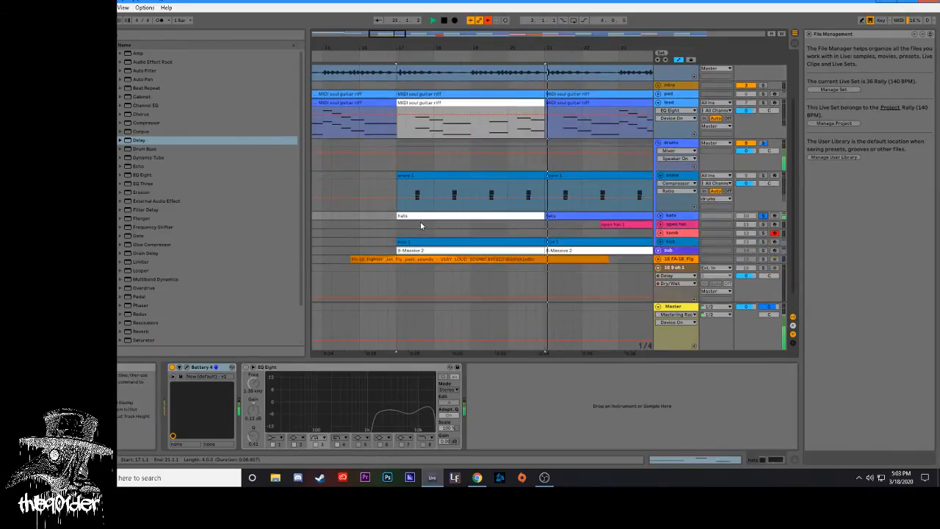
pyautogui.click(243, 371)
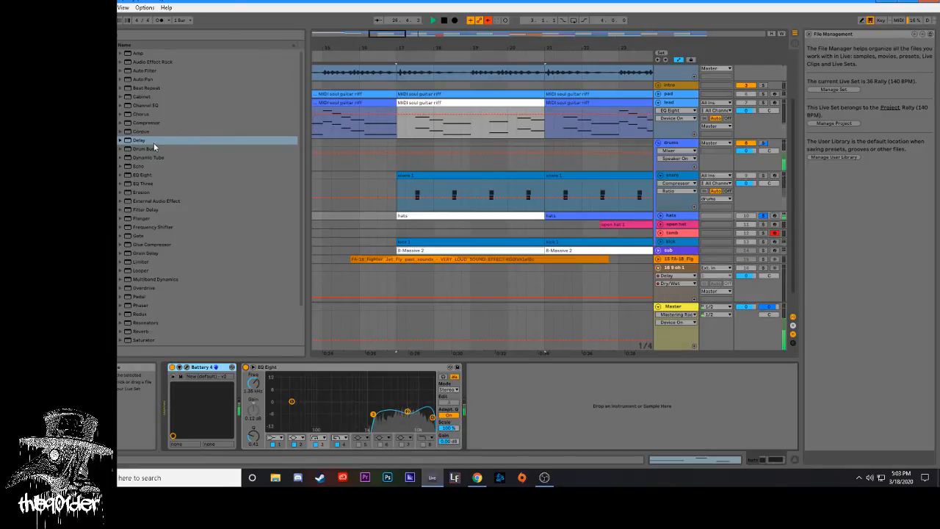
# - Add a Delay to the hats track with 1/16 times, Ping Pong on, the filter near 5.8 kHz and Dry/Wet at 15%
pyautogui.moveTo(155, 142); pyautogui.dragTo(619, 210)
pyautogui.moveTo(588, 397); pyautogui.dragTo(584, 396)
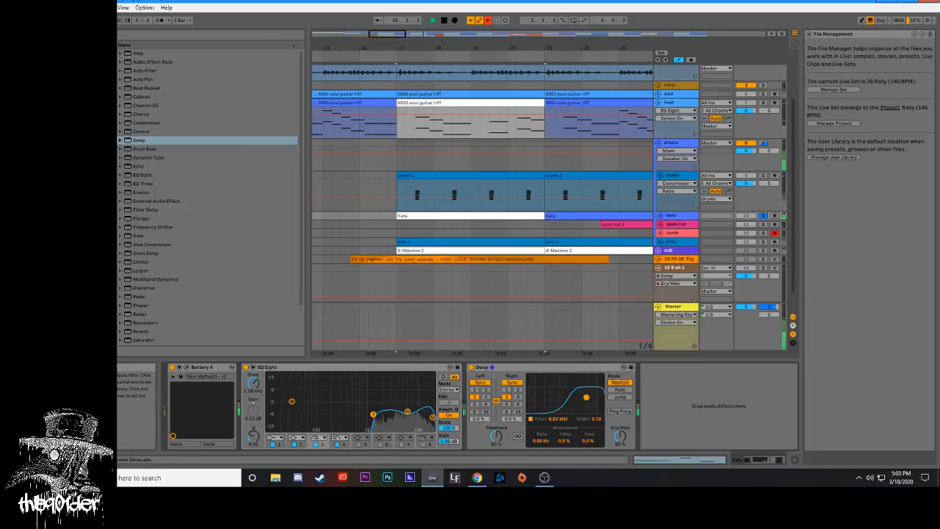
pyautogui.click(474, 389)
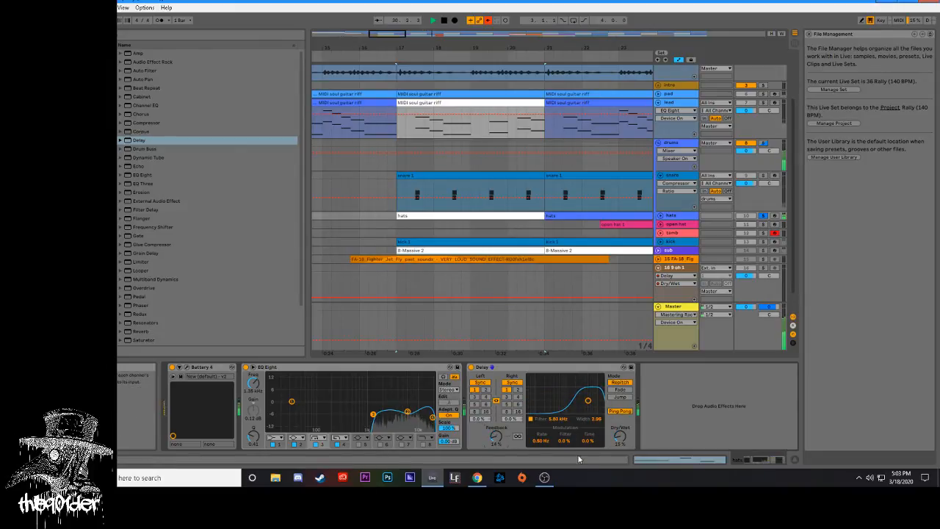
# - Add an Echo after the hats track's Delay, lower its Dry/Wet to about 7%, and adjust its left delay time
pyautogui.moveTo(144, 166); pyautogui.dragTo(672, 433)
pyautogui.moveTo(782, 429); pyautogui.dragTo(782, 471)
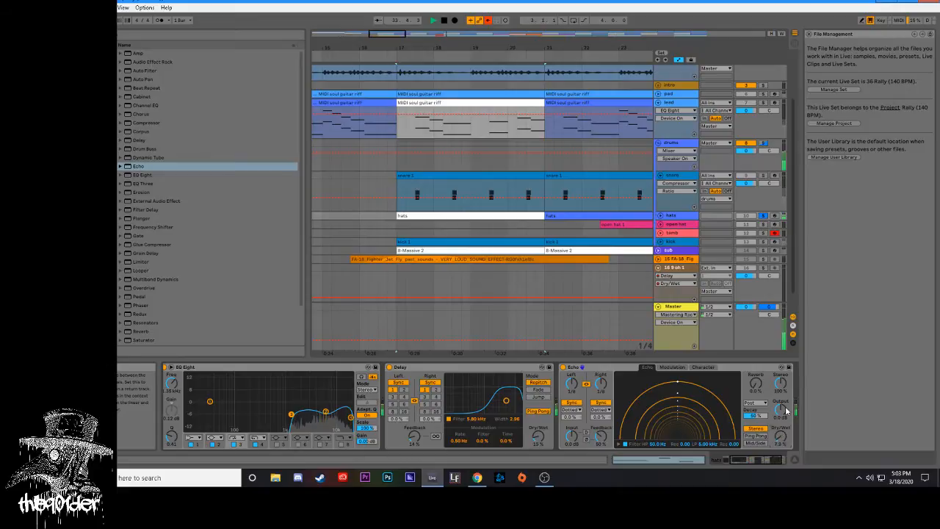
pyautogui.moveTo(571, 383); pyautogui.dragTo(600, 360)
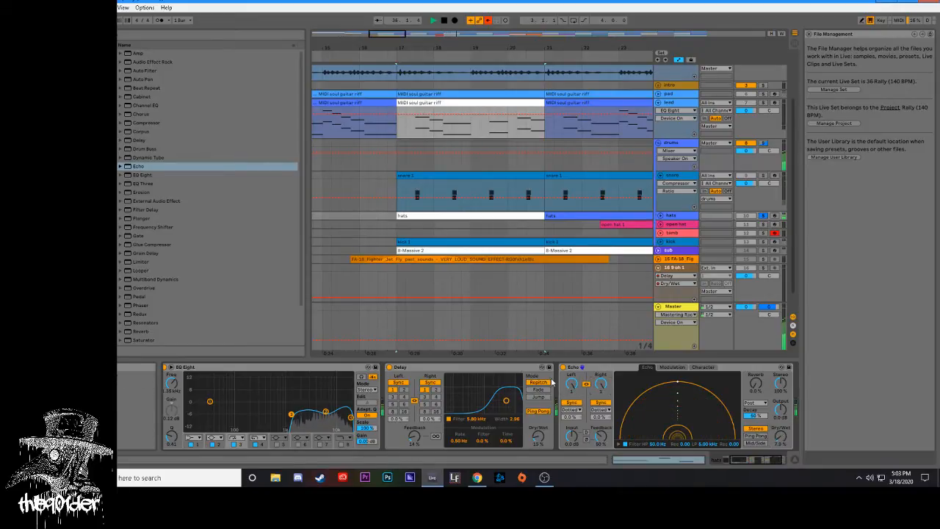
# - Delete the Echo and the Delay from the hats track and replay it with only EQ Eight
pyautogui.click(606, 367)
pyautogui.press('Delete')
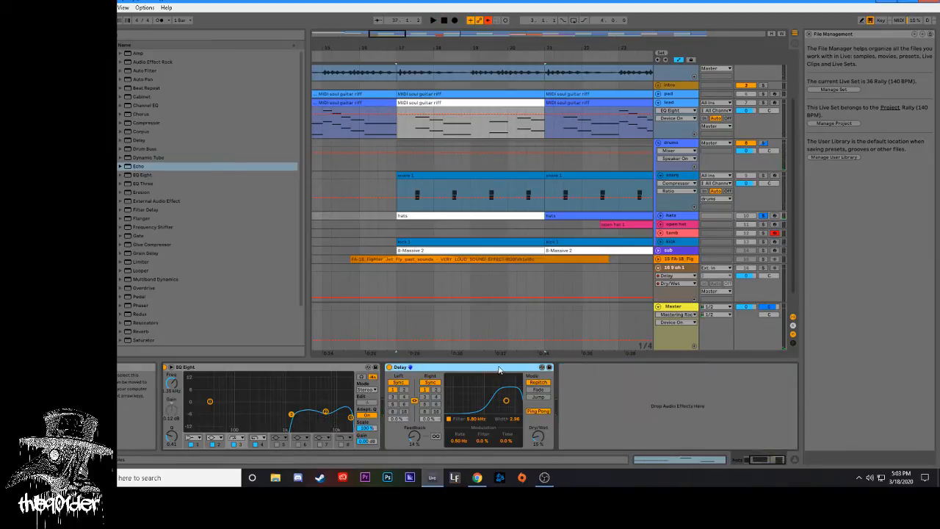
pyautogui.press('Delete')
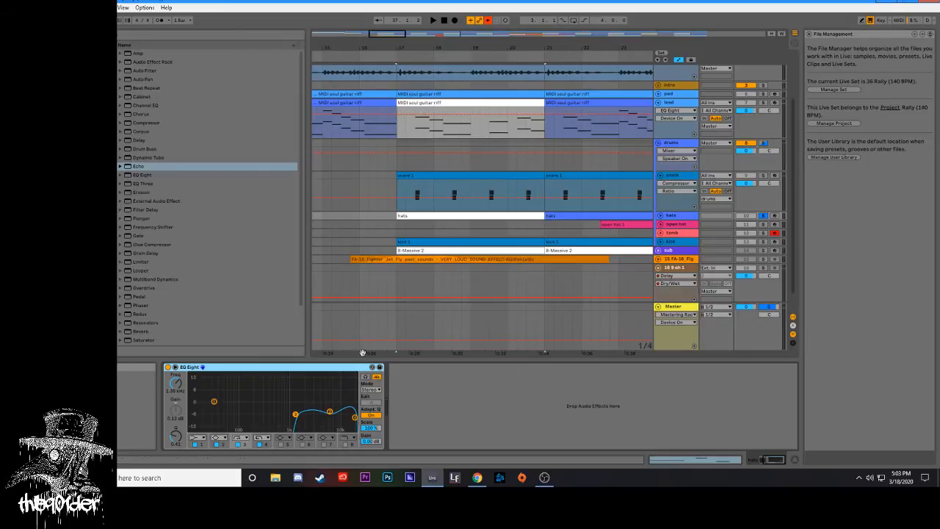
pyautogui.press('space')
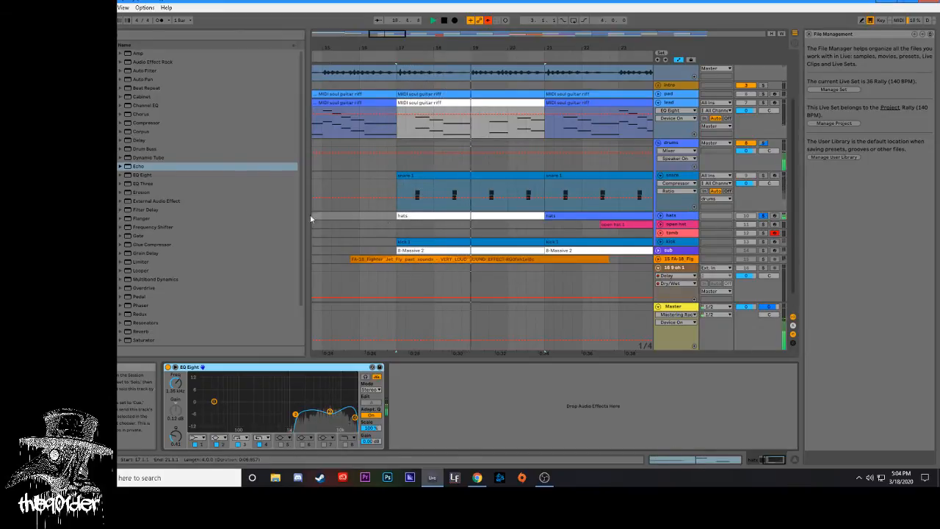
# - Add a Compressor after the hats track's EQ Eight with a release of about 10 ms and the threshold near -13.4 dB
pyautogui.moveTo(146, 122); pyautogui.dragTo(427, 392)
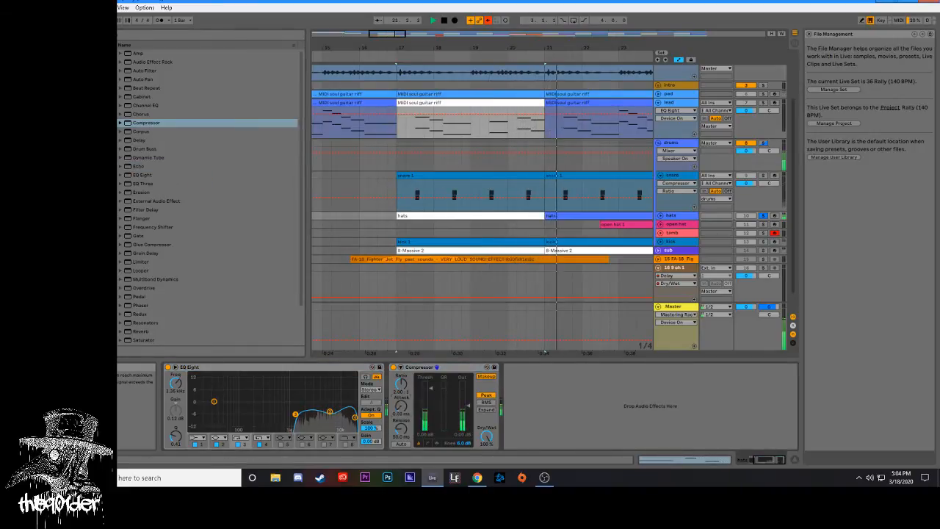
pyautogui.moveTo(402, 434); pyautogui.dragTo(402, 453)
pyautogui.moveTo(430, 397); pyautogui.dragTo(430, 410)
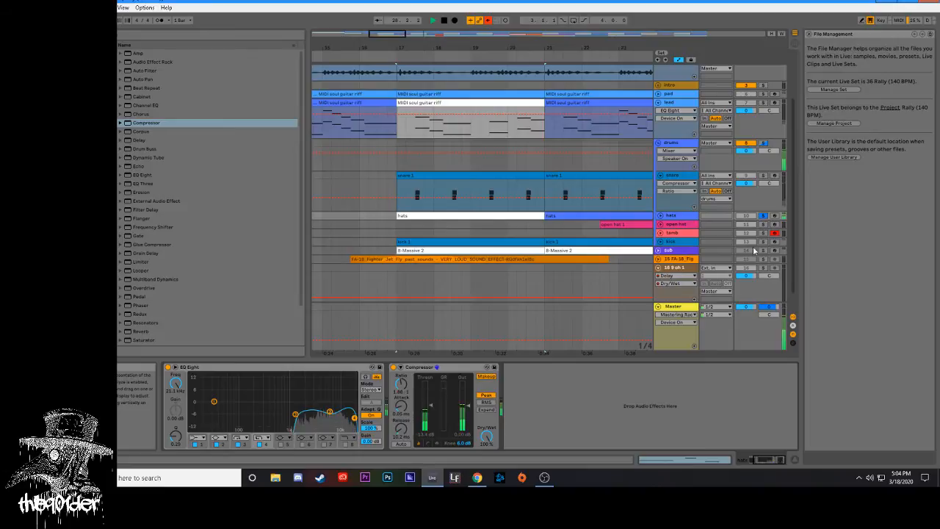
# - Unsolo the hats track and play the full beat from bar 17
pyautogui.click(774, 232)
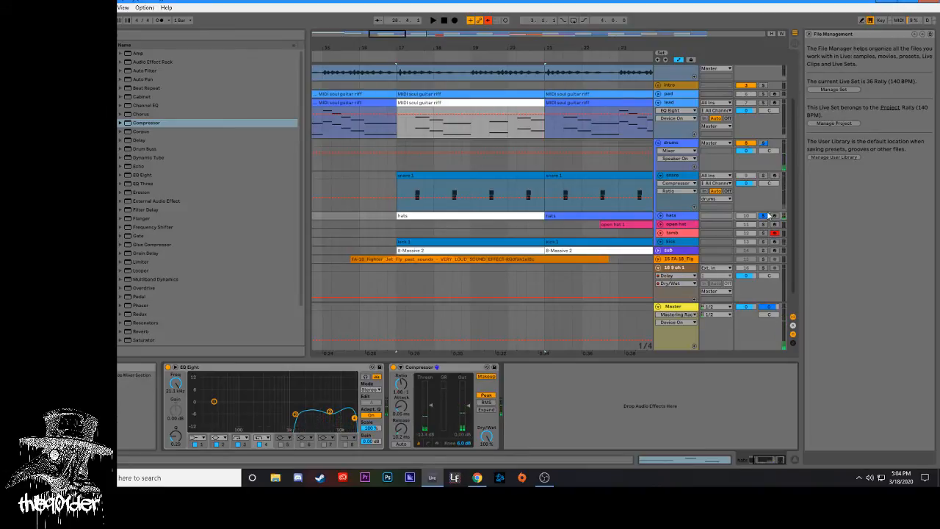
pyautogui.press('space')
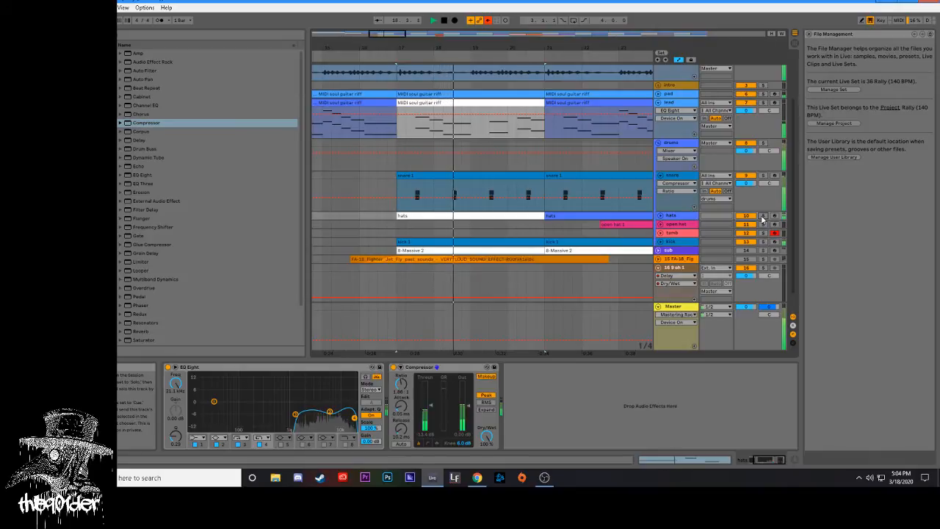
pyautogui.press('space')
# - Select the open hat track, play from the start of its clip, and solo the track
pyautogui.click(686, 224)
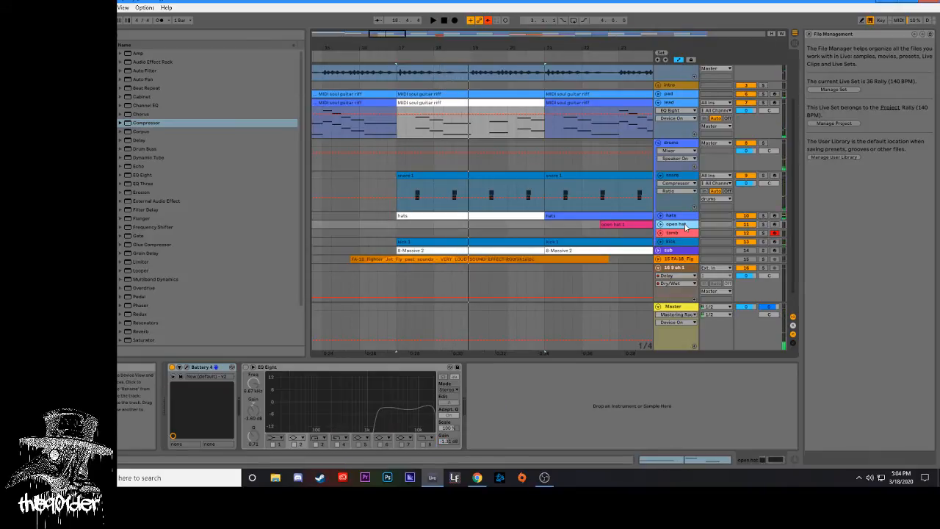
pyautogui.click(615, 229)
pyautogui.press('space')
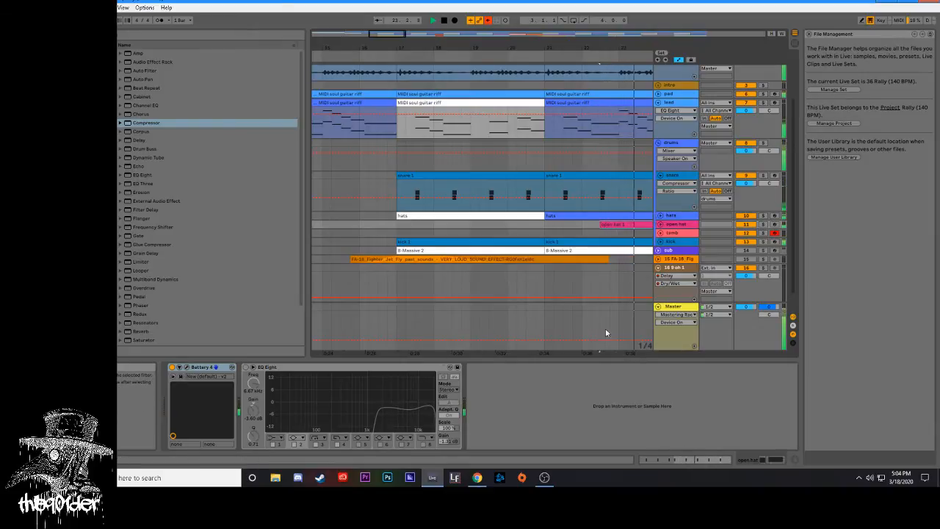
pyautogui.click(762, 224)
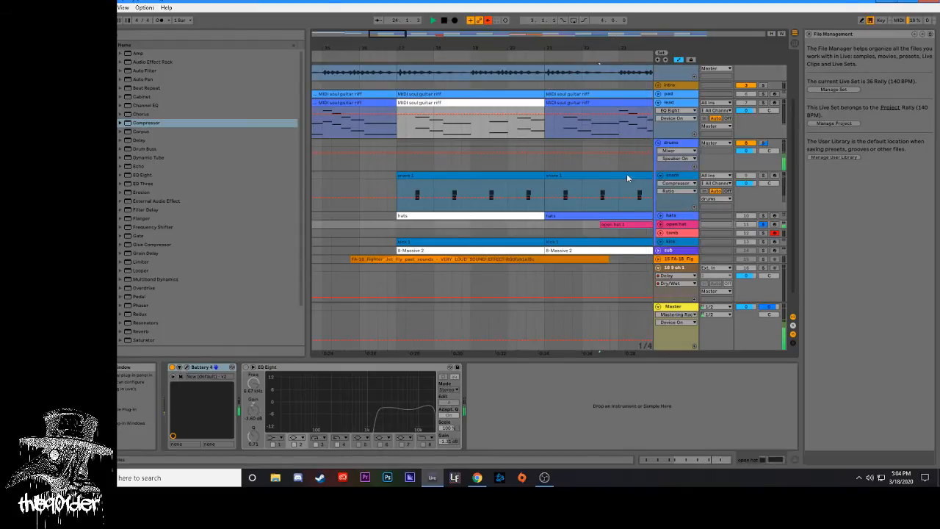
# - Check the open hat's Battery 4 instrument, reactivate the track's EQ Eight and play it
pyautogui.click(187, 368)
pyautogui.click(618, 28)
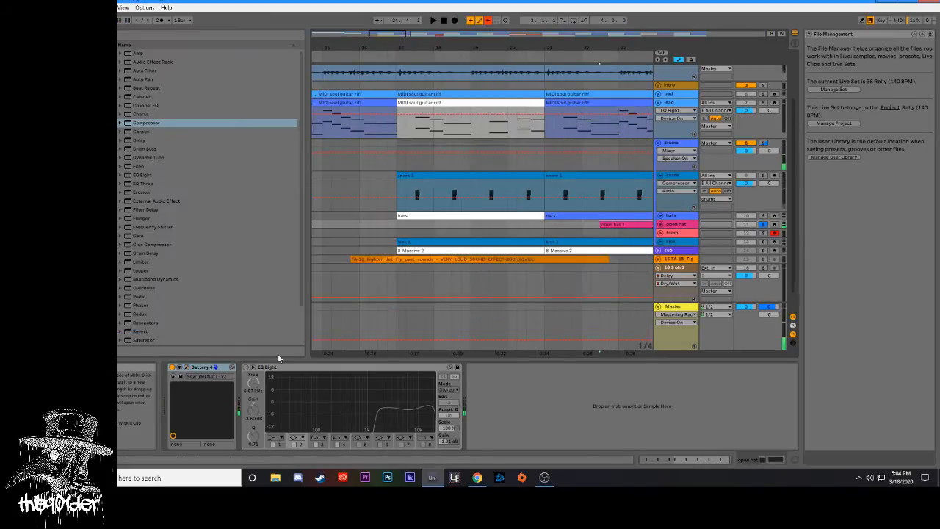
pyautogui.click(246, 367)
pyautogui.press('space')
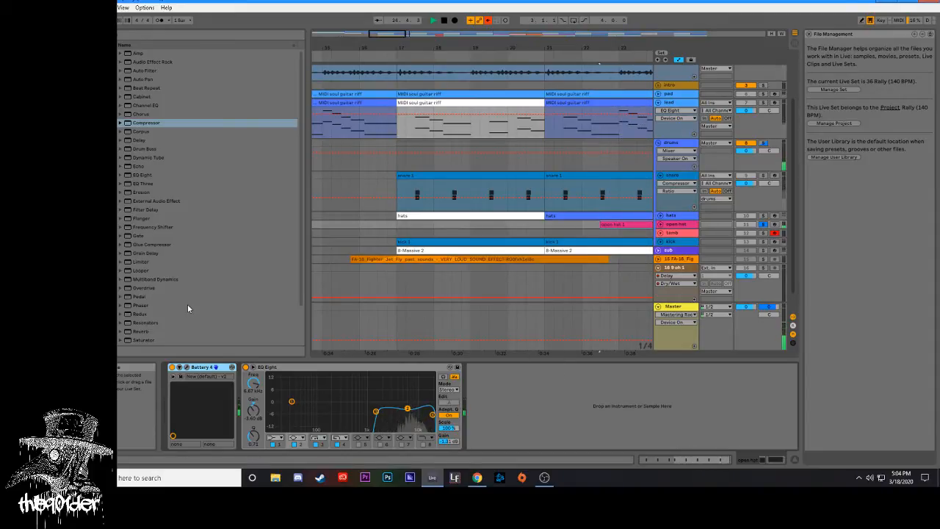
# - Look through the audio effects list and the arrangement's tracks while the open hat plays
pyautogui.scroll(-3, 173, 257)
pyautogui.scroll(3, 166, 261)
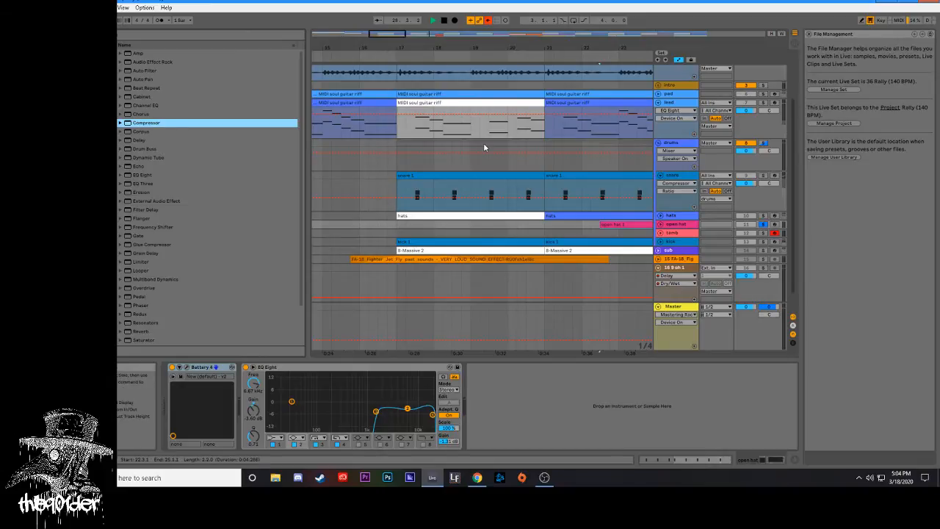
pyautogui.scroll(3, 482, 141)
pyautogui.scroll(-1, 248, 156)
pyautogui.scroll(-4, 470, 177)
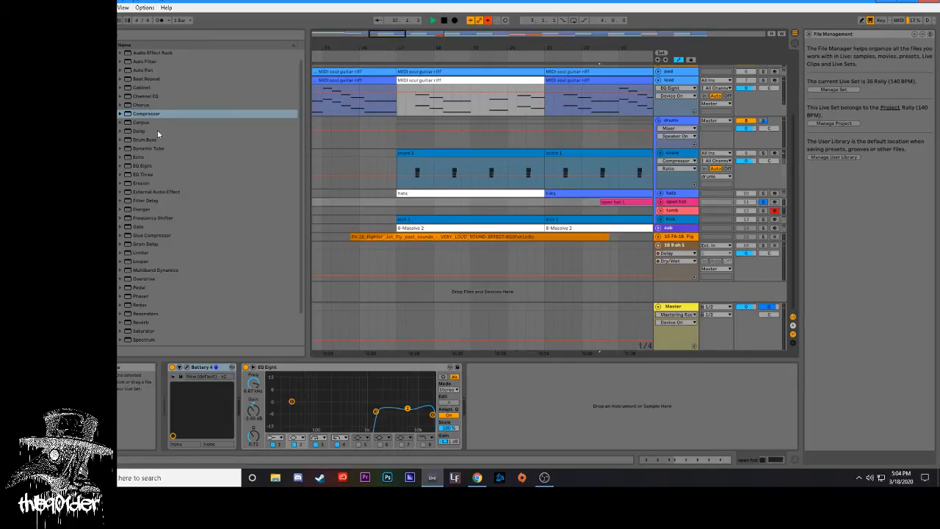
pyautogui.scroll(1, 190, 261)
pyautogui.scroll(-5, 189, 261)
pyautogui.scroll(2, 178, 255)
pyautogui.scroll(-2, 178, 255)
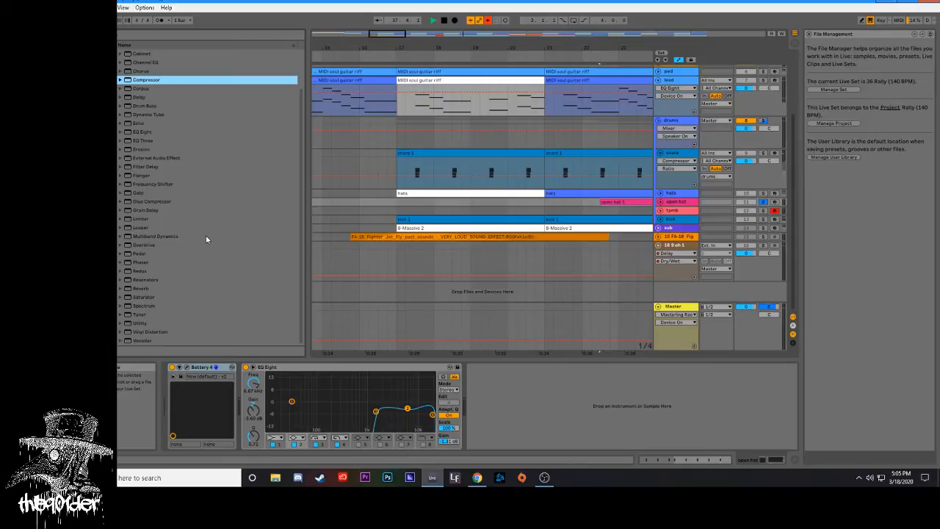
pyautogui.scroll(5, 205, 237)
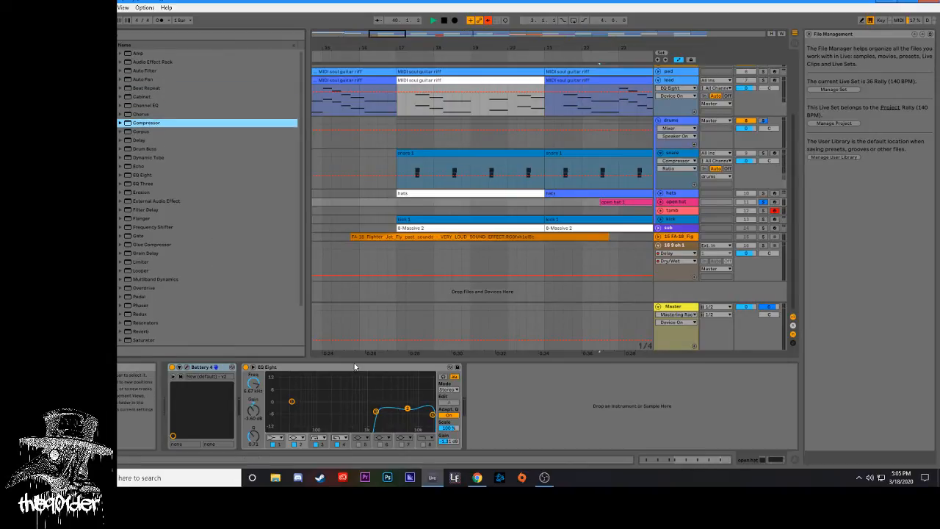
# - Replay the open hat clip with its EQ Eight active and unsolo the track
pyautogui.press('space')
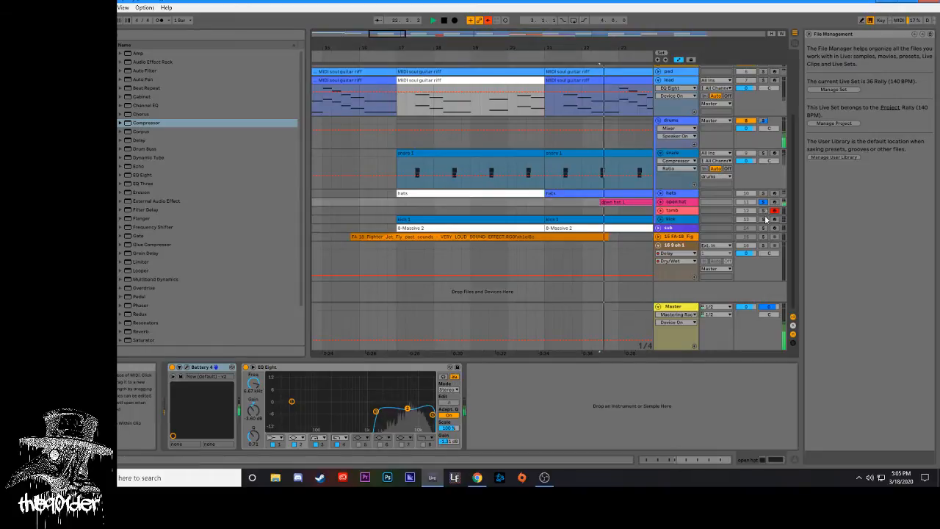
pyautogui.click(764, 201)
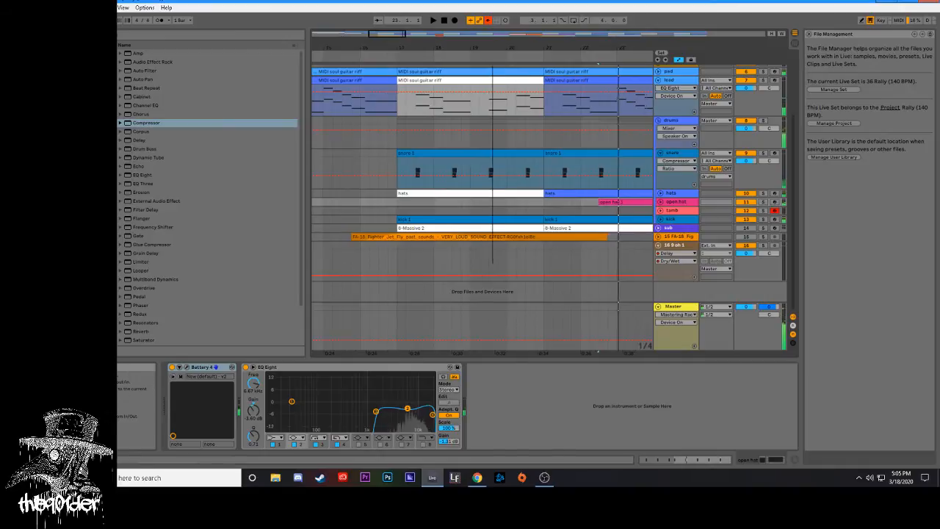
# - Select the kick track, check its Battery 4 instrument, and play the track soloed from bar 17
pyautogui.moveTo(145, 123); pyautogui.dragTo(514, 395)
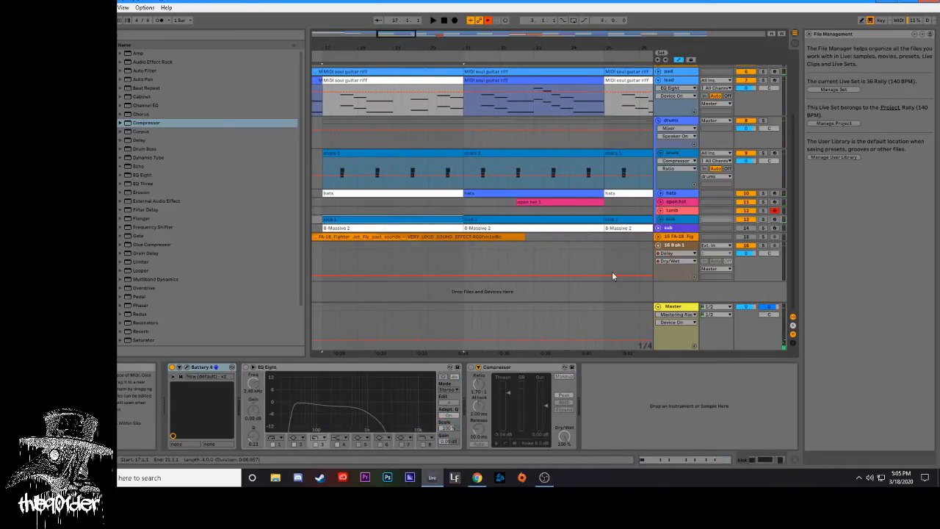
pyautogui.click(676, 220)
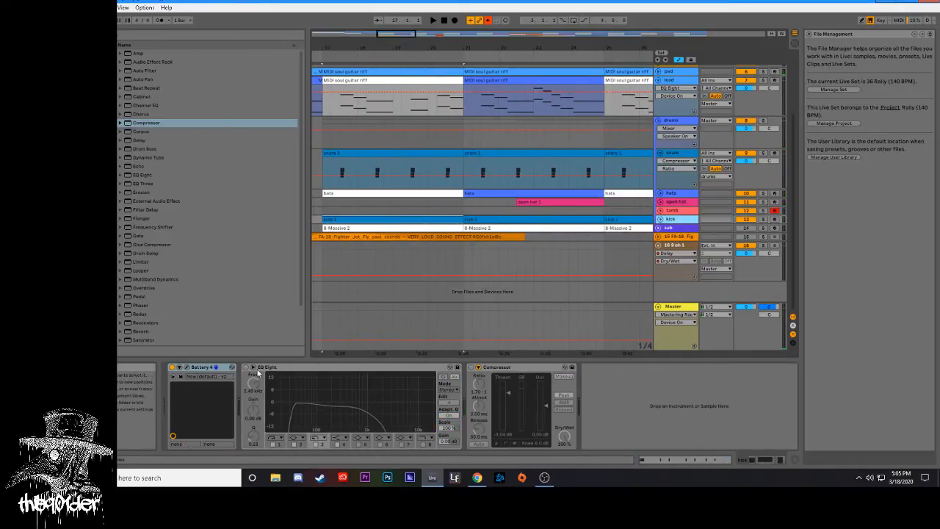
pyautogui.click(188, 367)
pyautogui.click(899, 86)
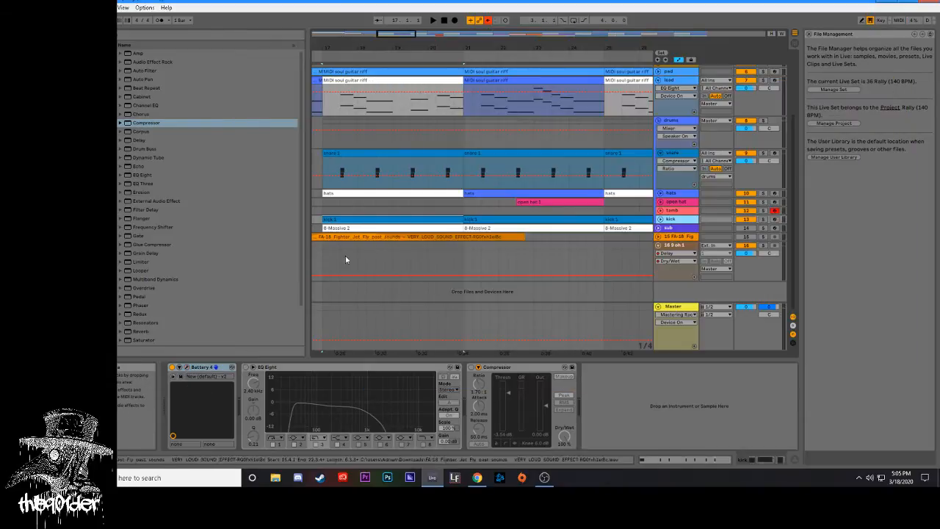
pyautogui.press('space')
# - Reactivate the kick's EQ Eight, nudge its high cut slightly upward and move the low cut to about 30 Hz
pyautogui.click(246, 367)
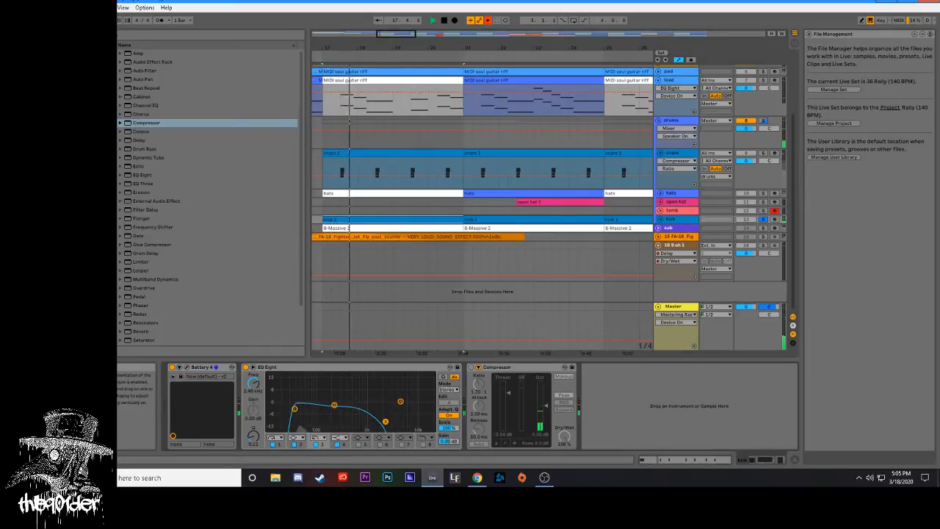
pyautogui.moveTo(388, 420); pyautogui.dragTo(387, 420)
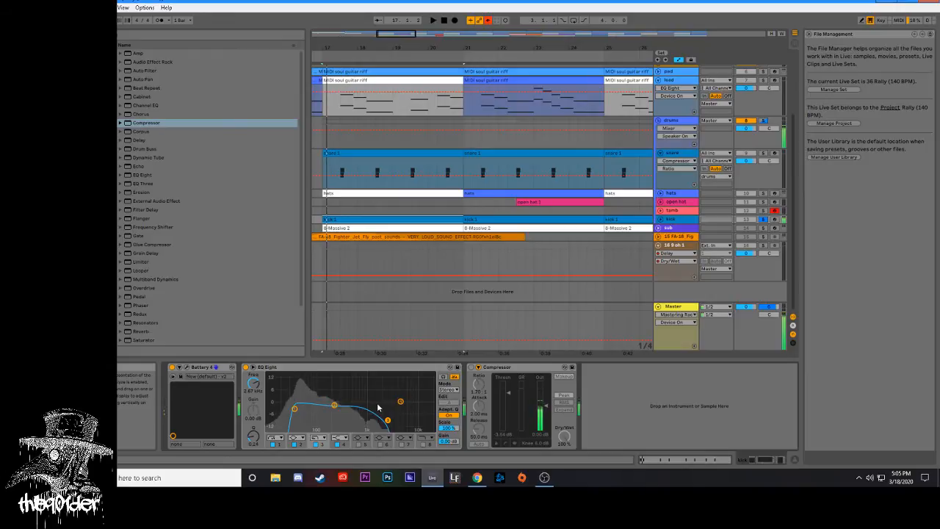
pyautogui.click(294, 408)
pyautogui.moveTo(295, 408); pyautogui.dragTo(291, 409)
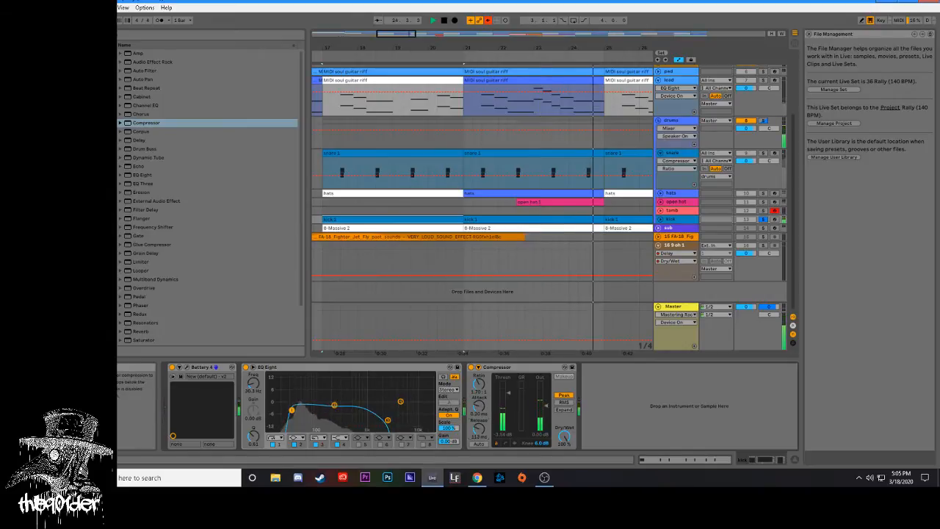
# - Adjust the kick's Compressor with a release of about 120 ms, reveal its sidechain settings, and unsolo the kick
pyautogui.moveTo(510, 394)
pyautogui.mouseDown()
pyautogui.moveTo(511, 404)
pyautogui.moveTo(507, 394)
pyautogui.mouseUp()
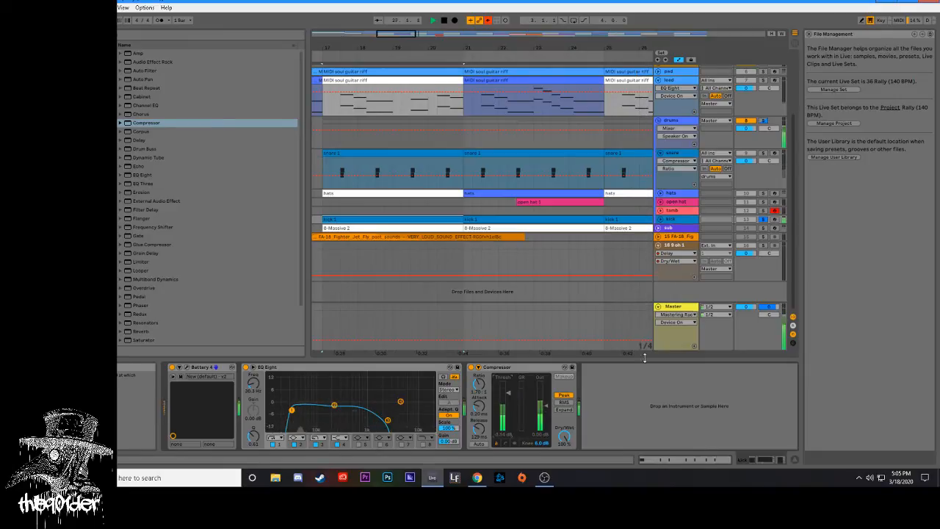
pyautogui.click(478, 367)
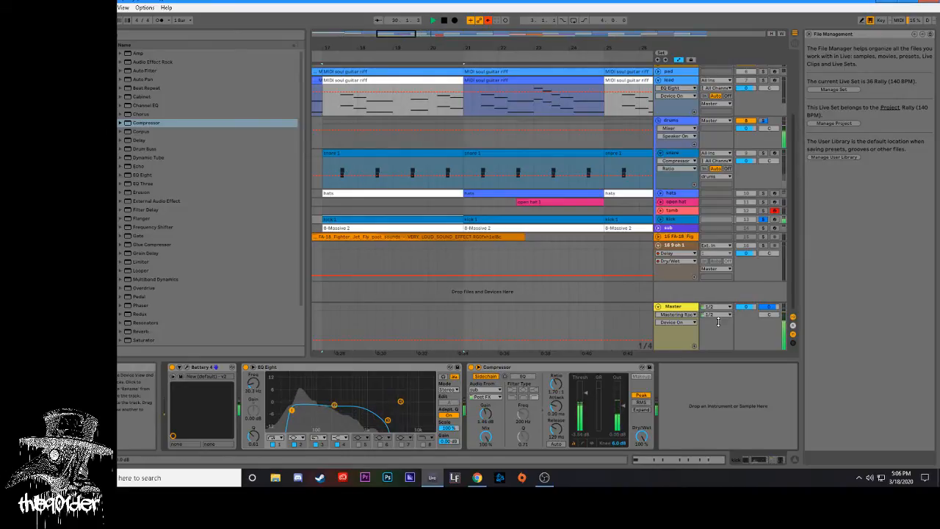
pyautogui.click(689, 230)
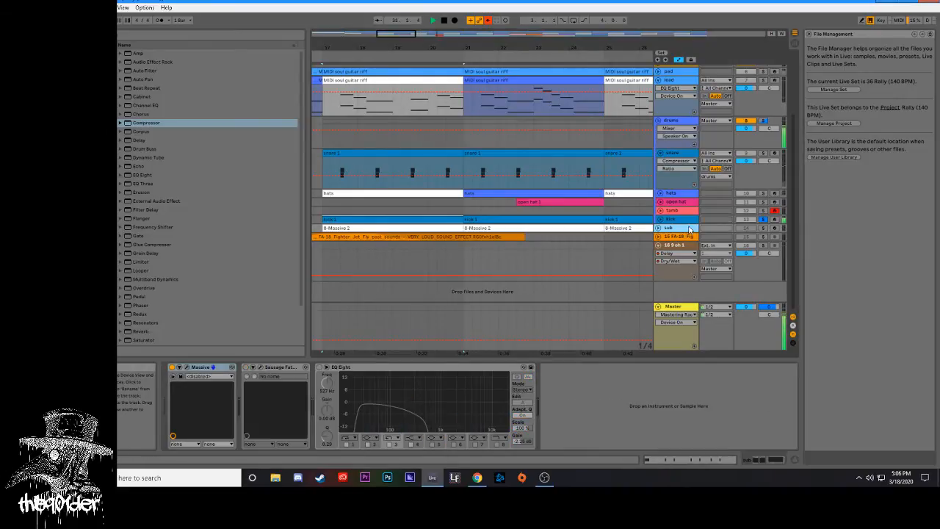
pyautogui.click(765, 219)
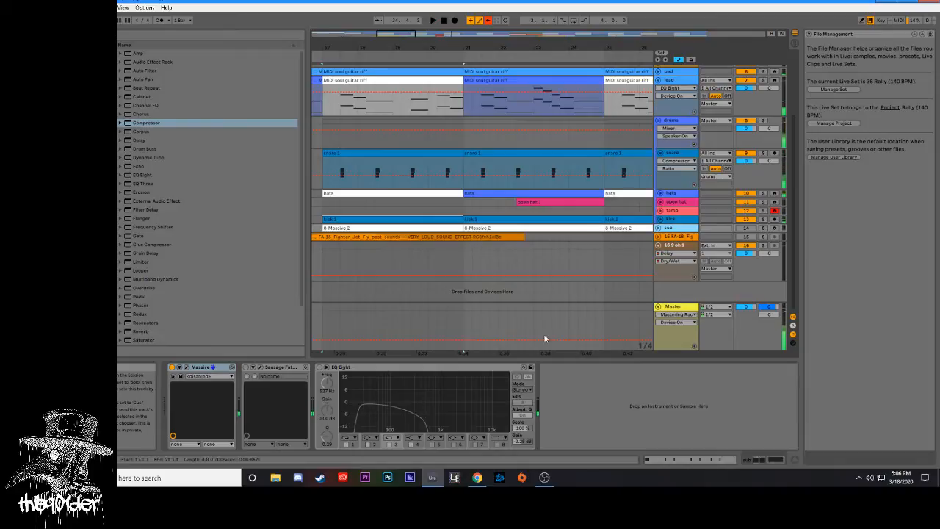
# - Activate Sausage Fattener on the sub track and play the sub soloed from bar 17
pyautogui.click(259, 367)
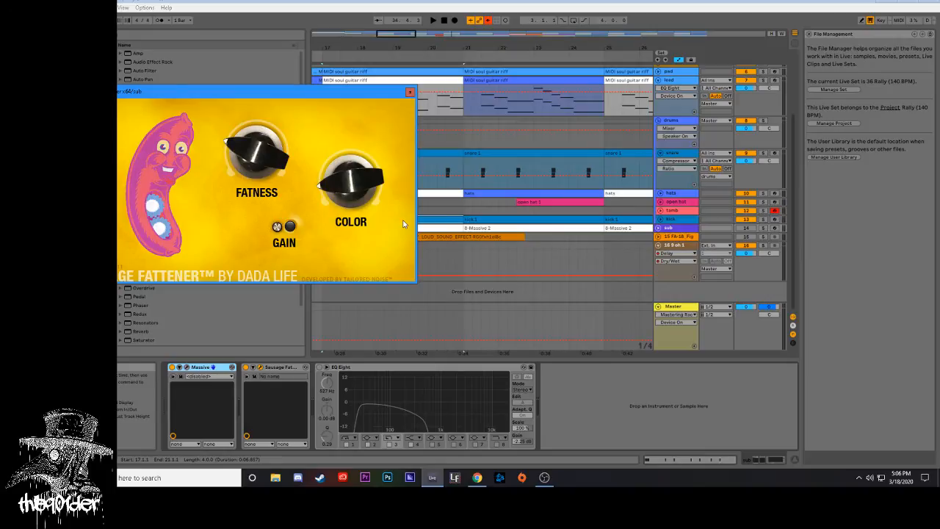
pyautogui.click(762, 227)
pyautogui.press('space')
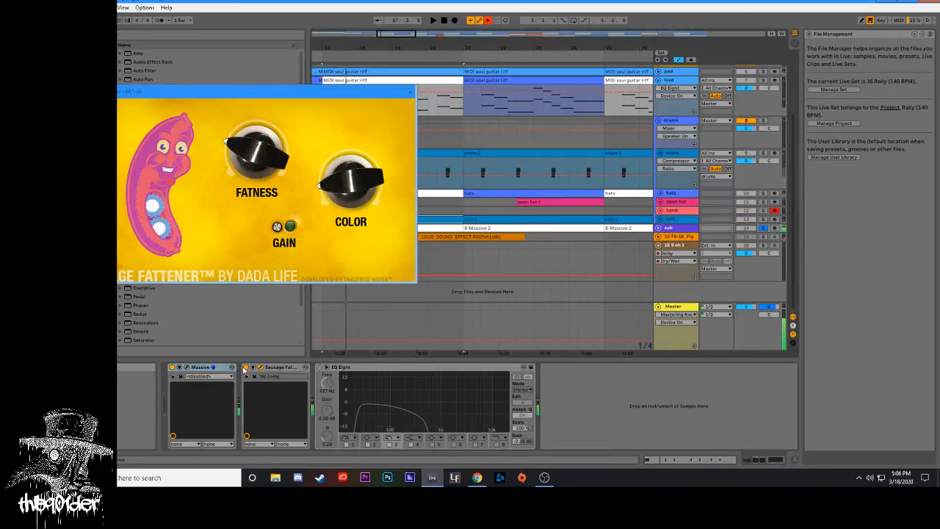
pyautogui.press('space')
pyautogui.press('space')
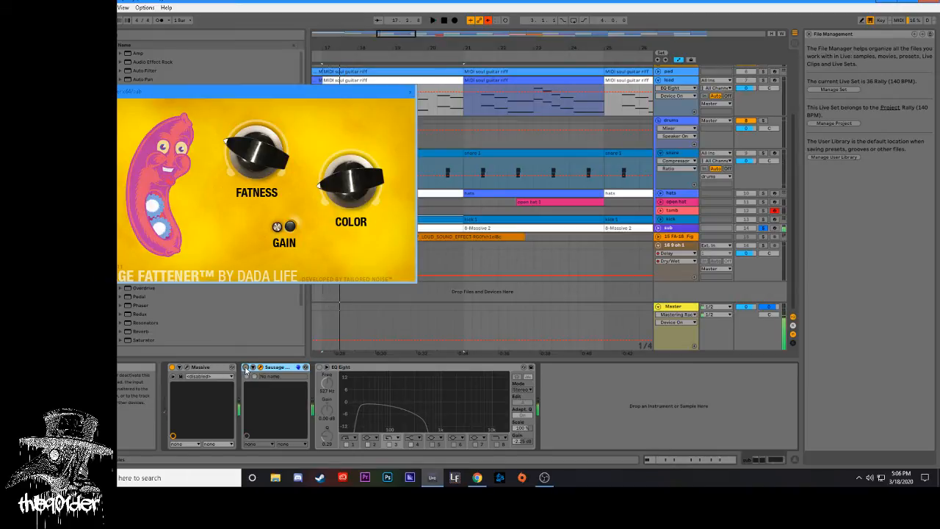
# - Toggle Sausage Fattener off and on during playback to compare the sub's sound, leaving the plug-in active
pyautogui.click(245, 367)
pyautogui.click(245, 367)
pyautogui.click(245, 367)
pyautogui.click(245, 367)
pyautogui.click(246, 367)
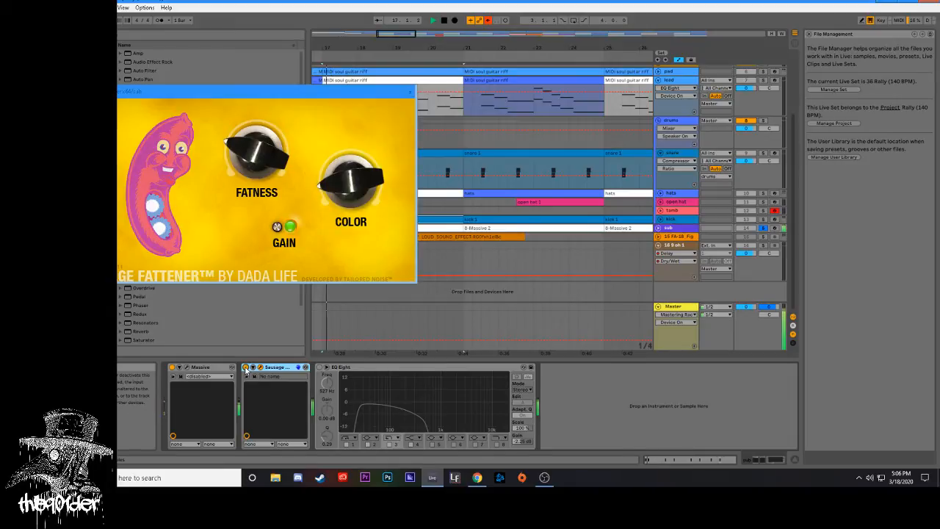
pyautogui.click(246, 368)
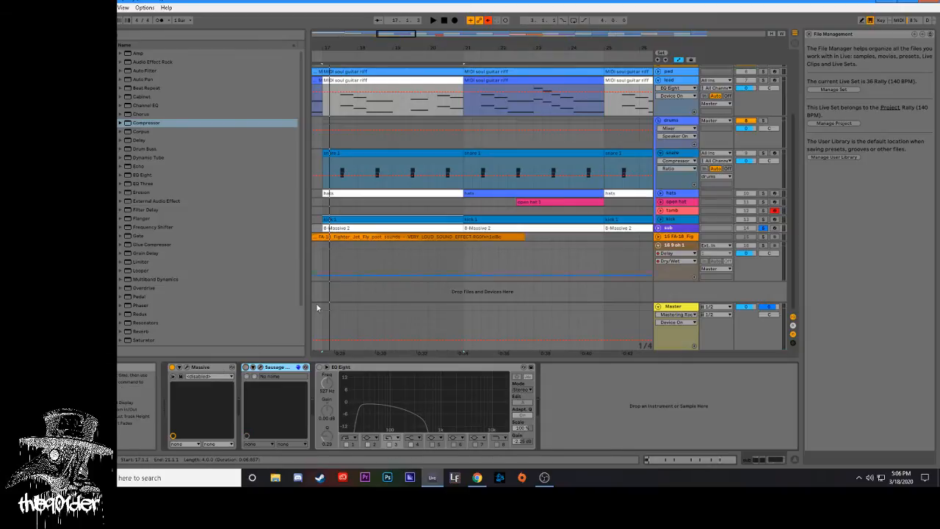
pyautogui.click(246, 368)
pyautogui.scroll(3, 353, 261)
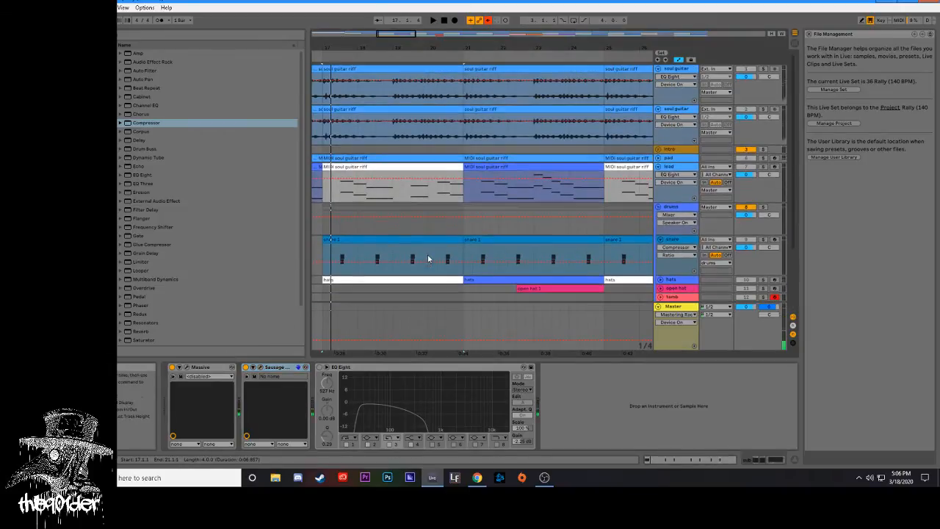
pyautogui.scroll(-2, 412, 188)
pyautogui.scroll(2, 464, 188)
pyautogui.scroll(-2, 410, 194)
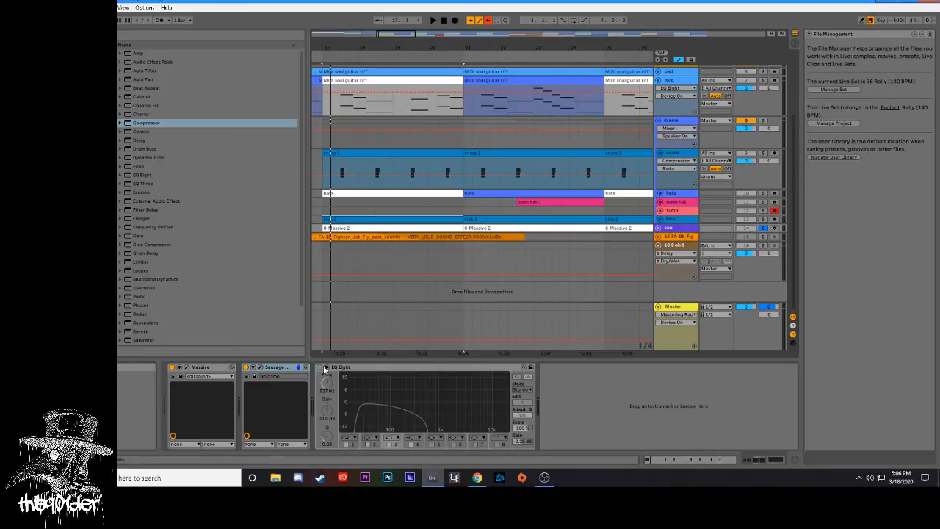
# - Compare the soloed sub with its EQ Eight off and on during playback, leaving the EQ active
pyautogui.press('space')
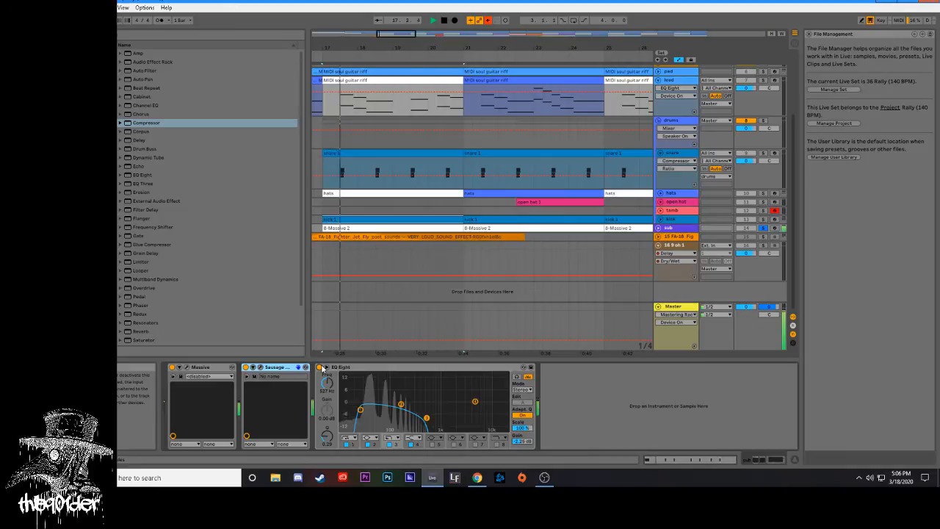
pyautogui.click(319, 368)
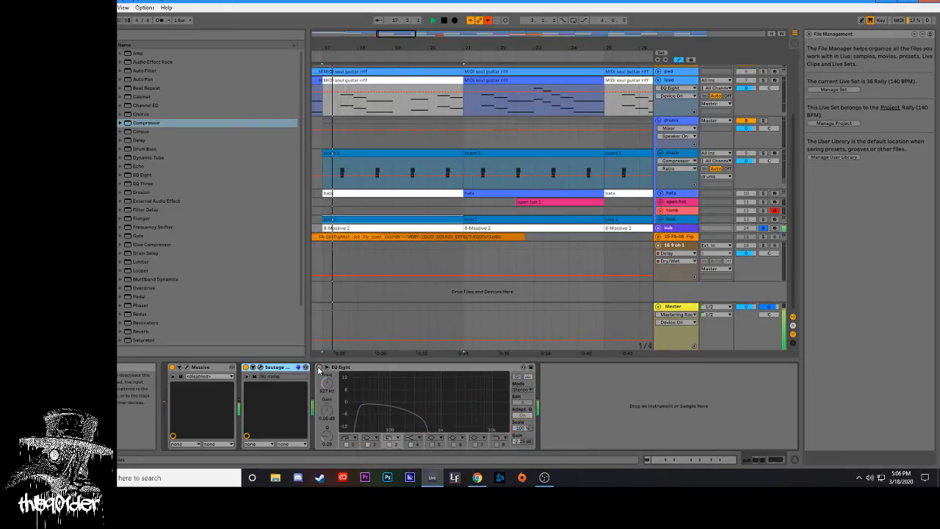
pyautogui.click(319, 367)
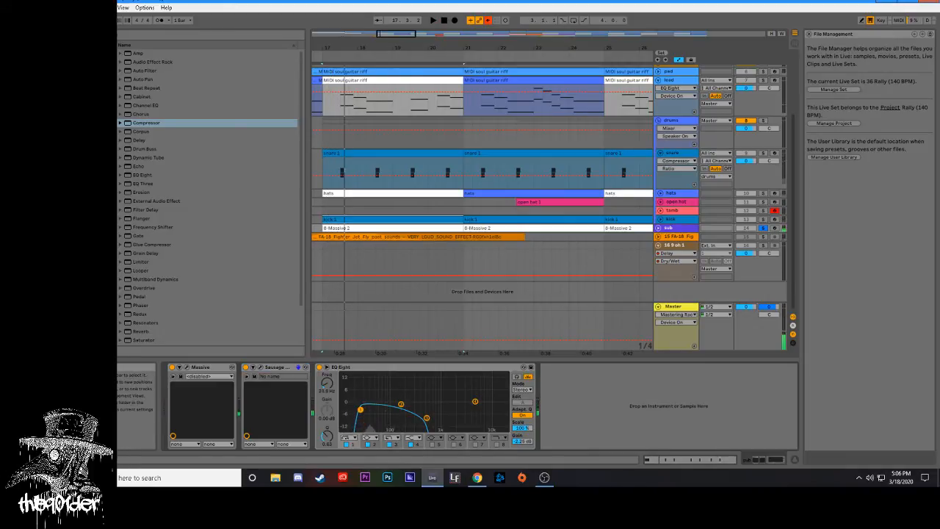
pyautogui.moveTo(428, 419); pyautogui.dragTo(426, 418)
pyautogui.press('space')
pyautogui.press('space')
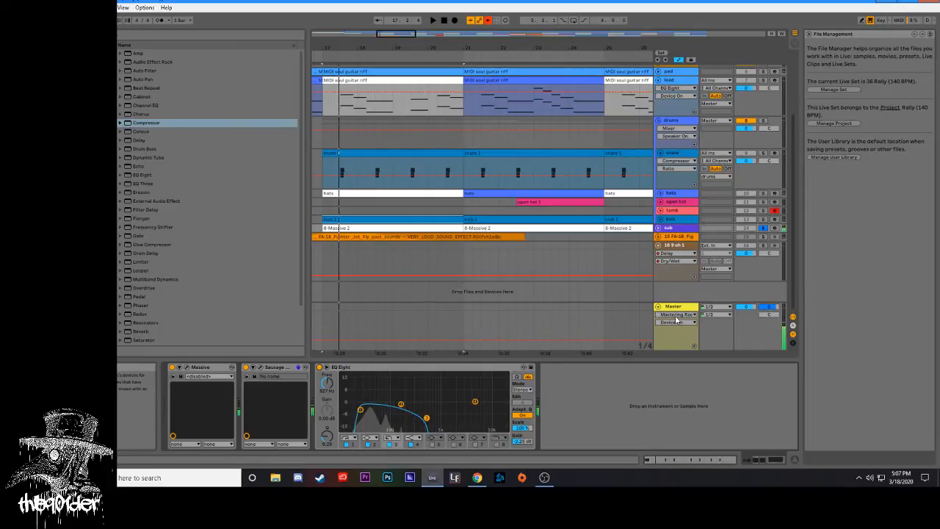
pyautogui.press('space')
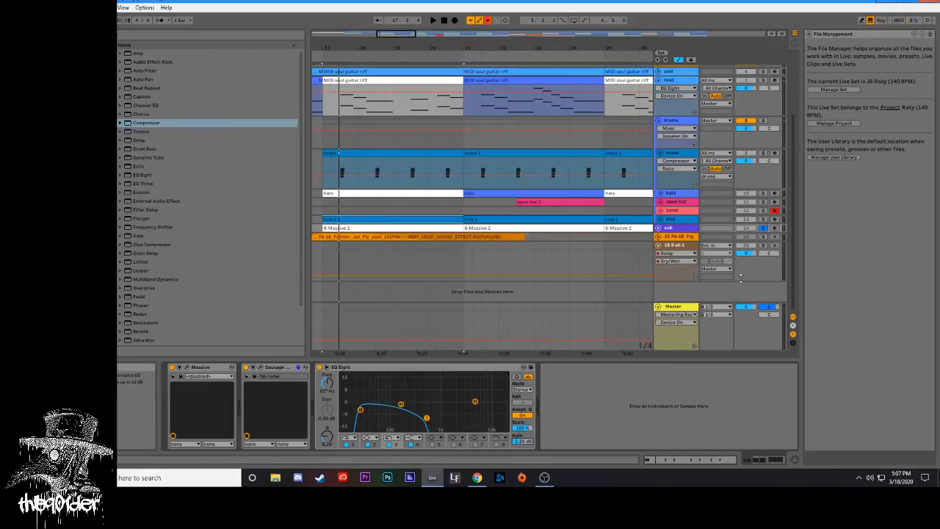
# - Unsolo the sub, play the full mix from bar 17, and show the kick track's devices
pyautogui.click(762, 227)
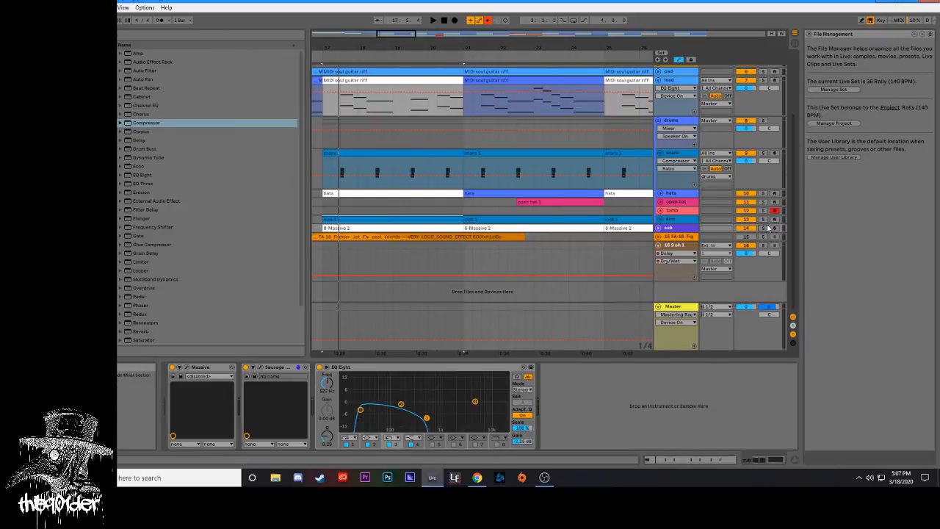
pyautogui.click(768, 219)
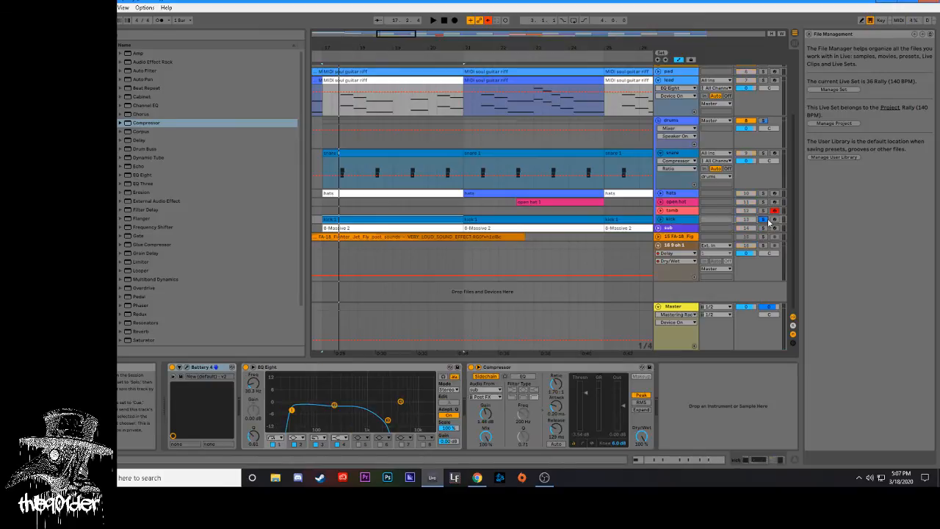
pyautogui.press('space')
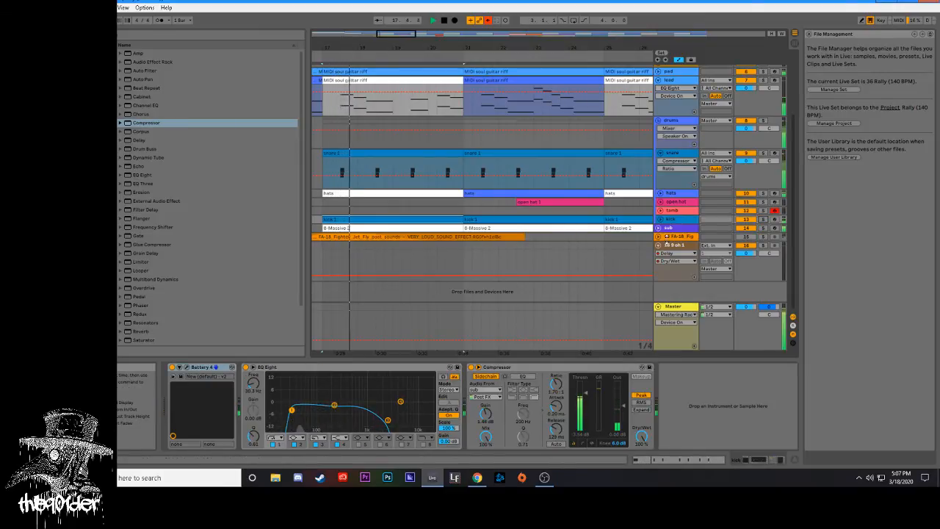
pyautogui.press('space')
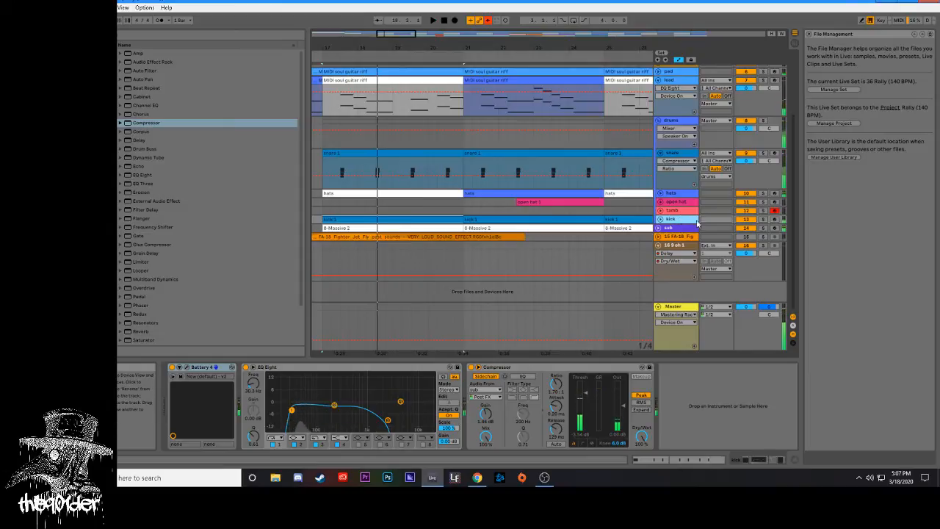
pyautogui.click(684, 228)
pyautogui.click(683, 221)
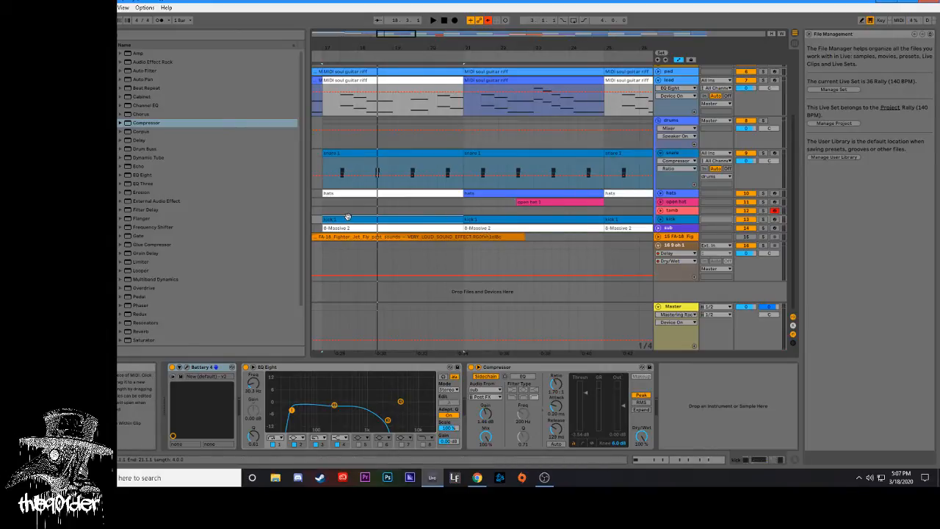
# - Compare the full mix with the kick's sidechained Compressor on and off, leaving the Compressor active
pyautogui.press('space')
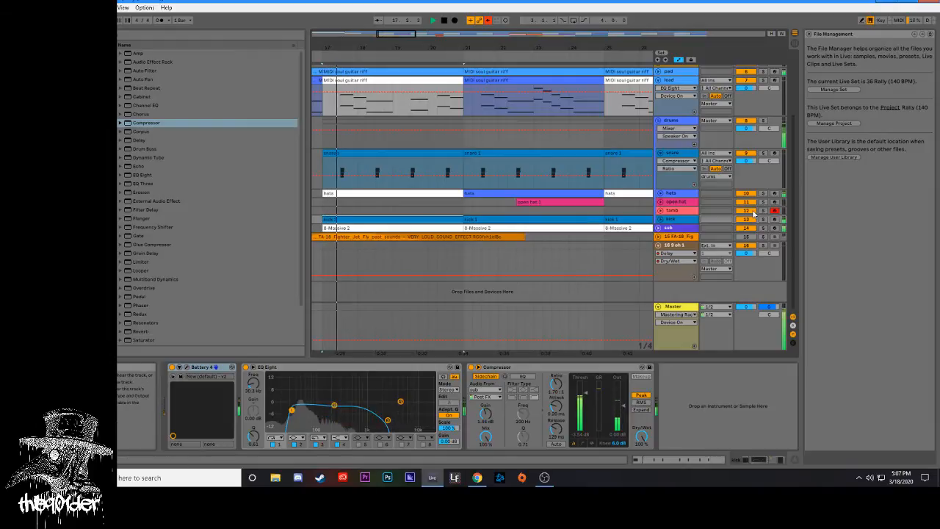
pyautogui.press('space')
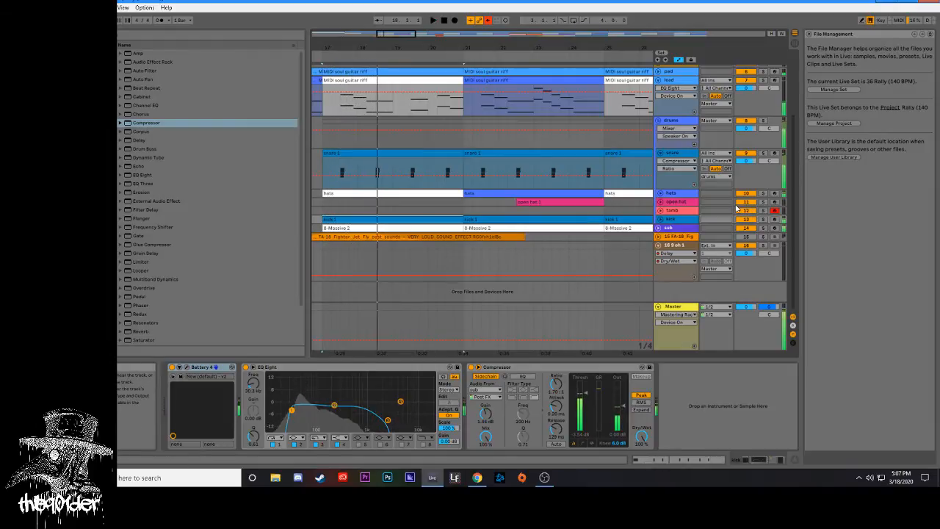
pyautogui.click(414, 275)
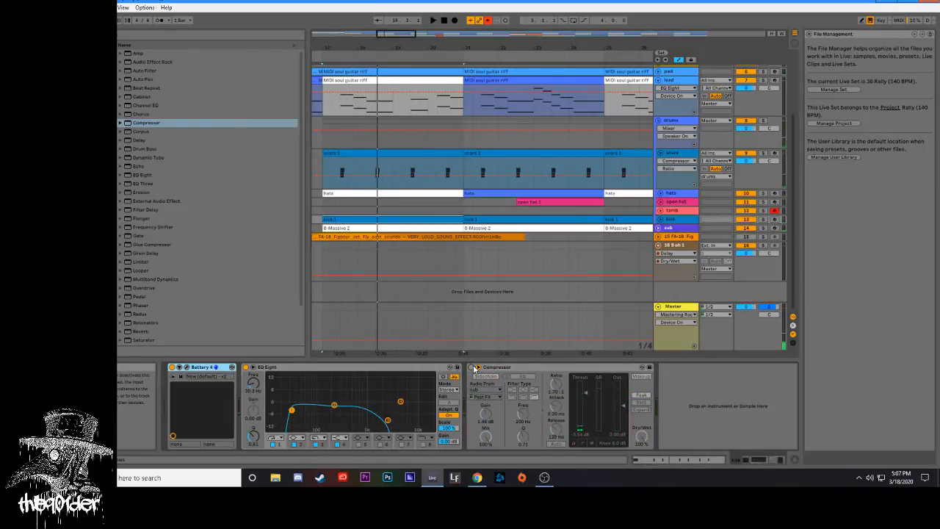
pyautogui.press('space')
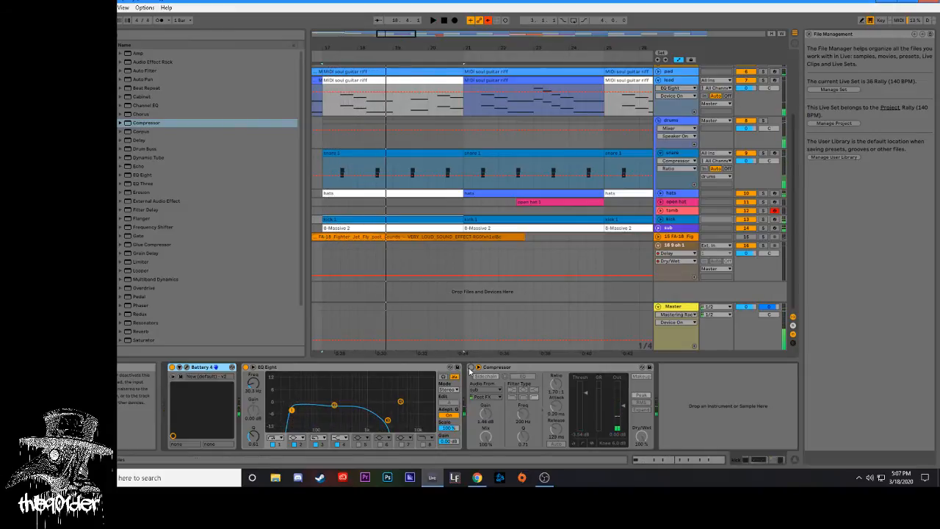
pyautogui.click(470, 369)
pyautogui.press('space')
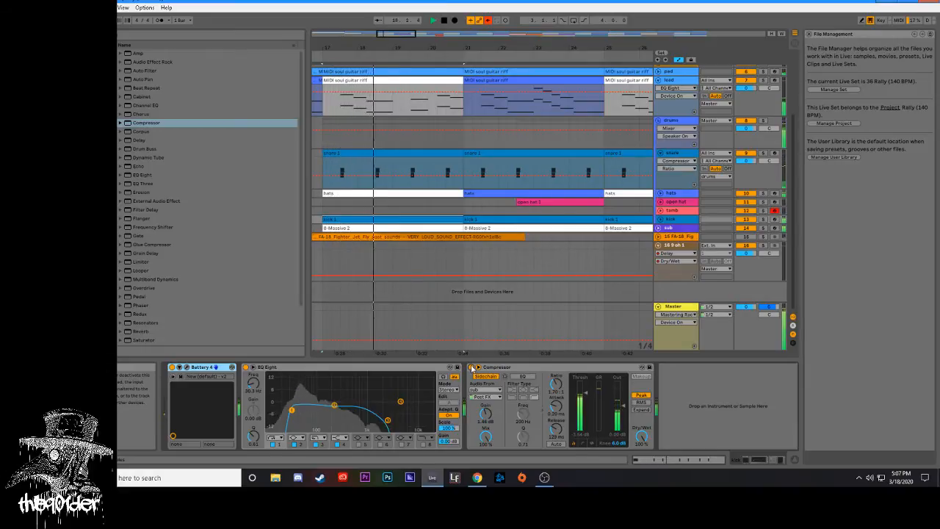
pyautogui.press('space')
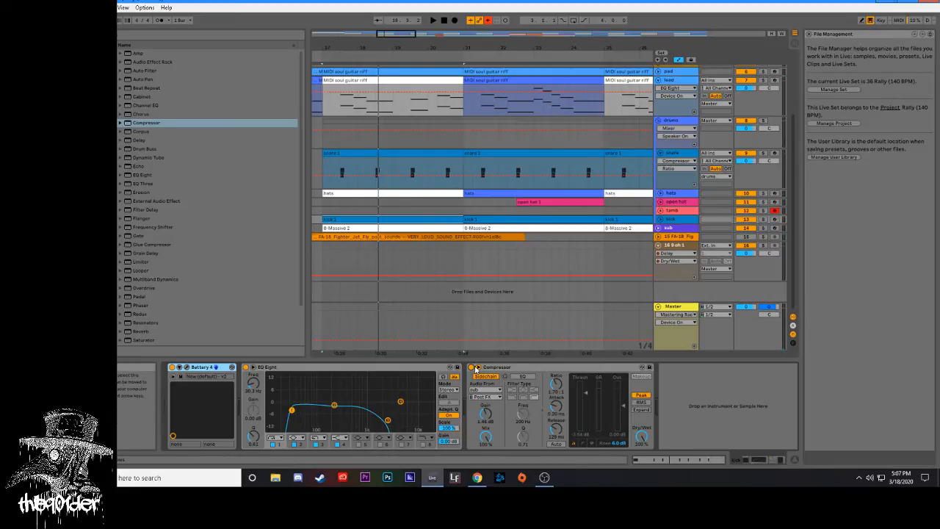
# - Play the full mix from the start of the FA-18 fighter jet clip and unfold the sub track
pyautogui.press('-')
pyautogui.press('-')
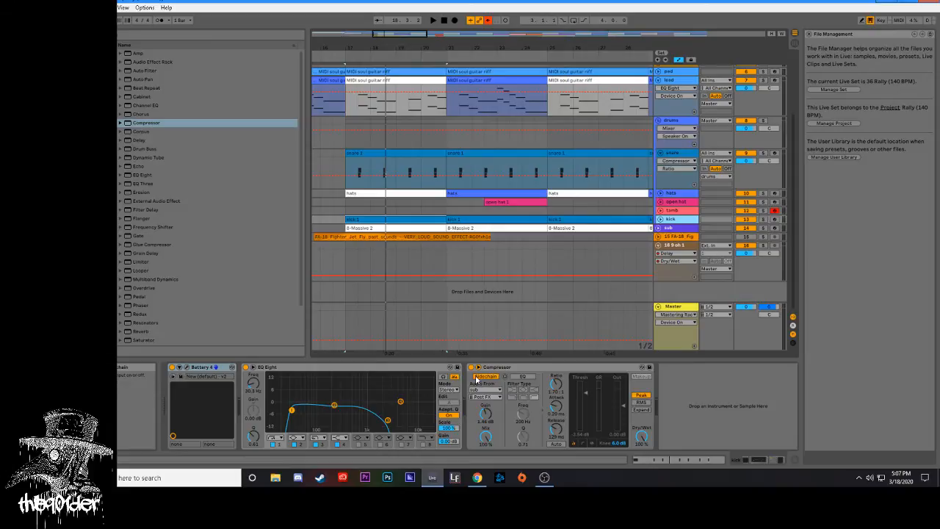
pyautogui.click(362, 220)
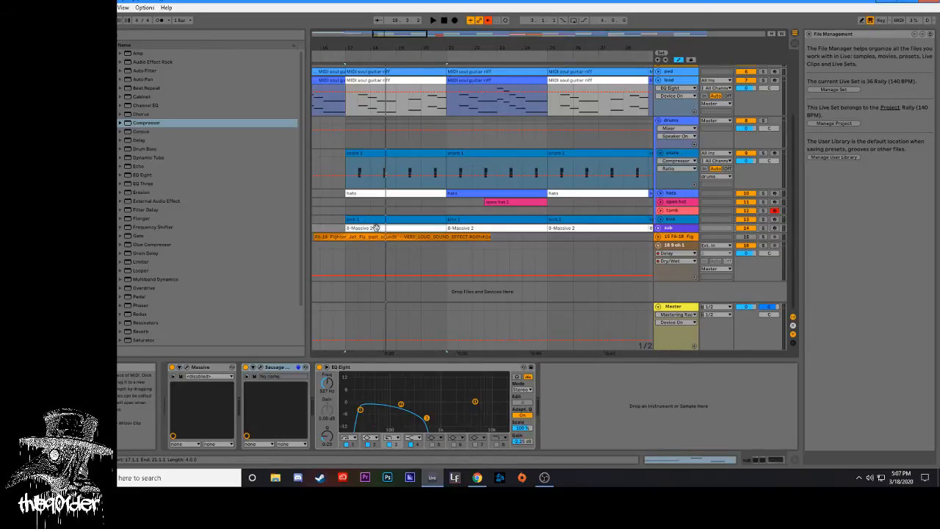
pyautogui.click(369, 237)
pyautogui.press('space')
pyautogui.click(763, 228)
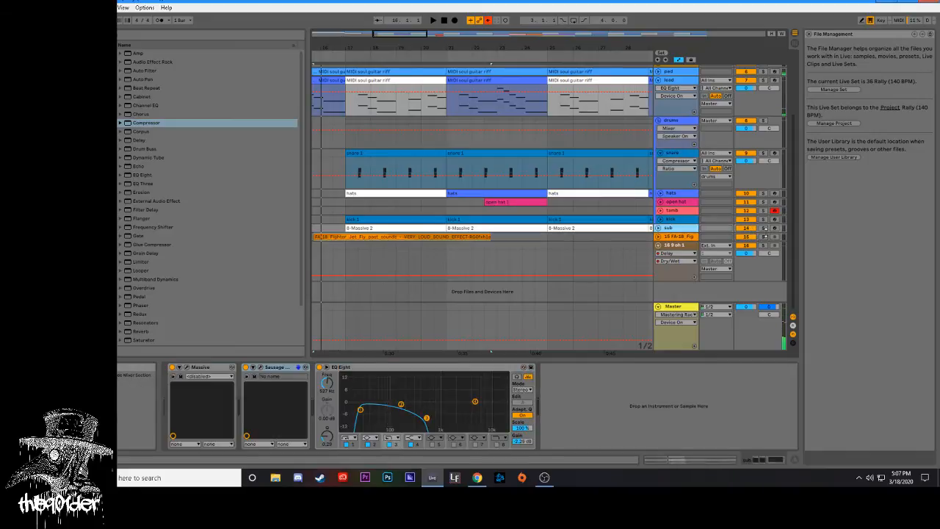
pyautogui.click(763, 228)
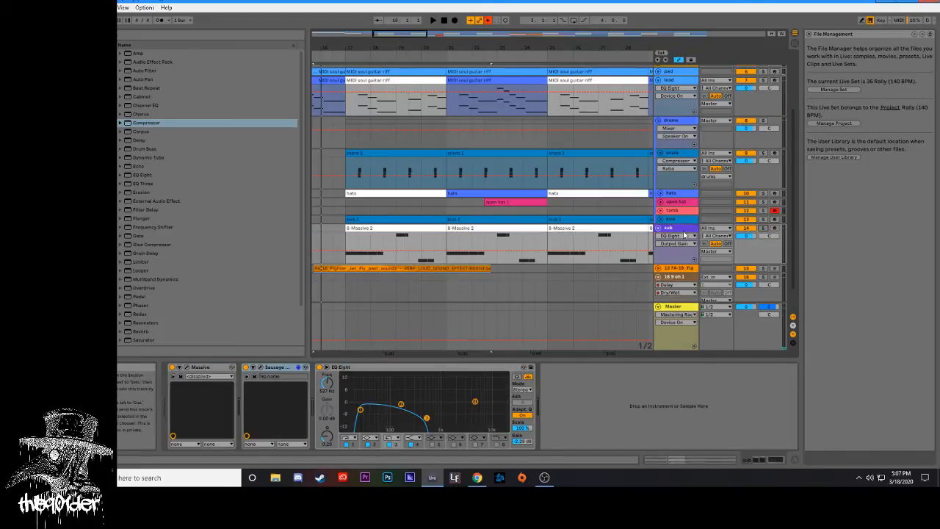
# - Solo the FA-18 fighter jet track, activate its EQ Eight, and play the sound on its own
pyautogui.click(757, 267)
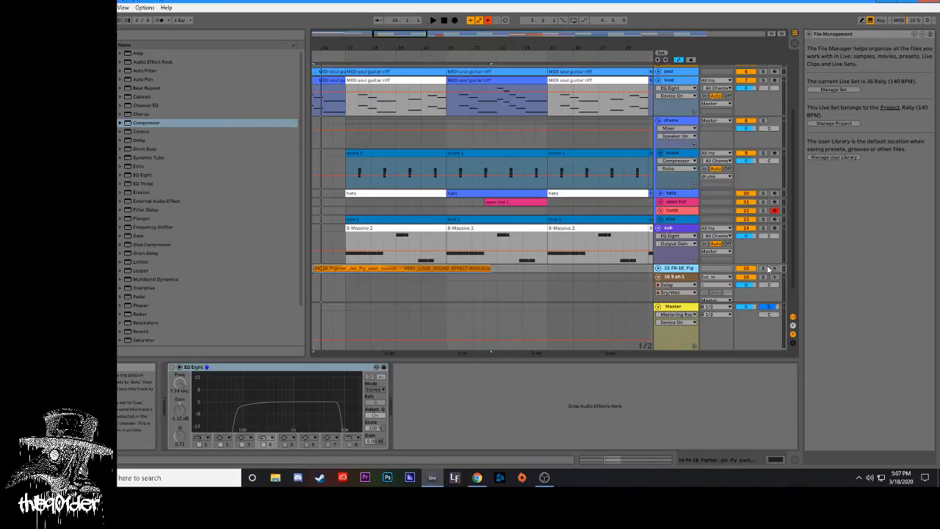
pyautogui.click(763, 267)
pyautogui.click(172, 366)
pyautogui.press('space')
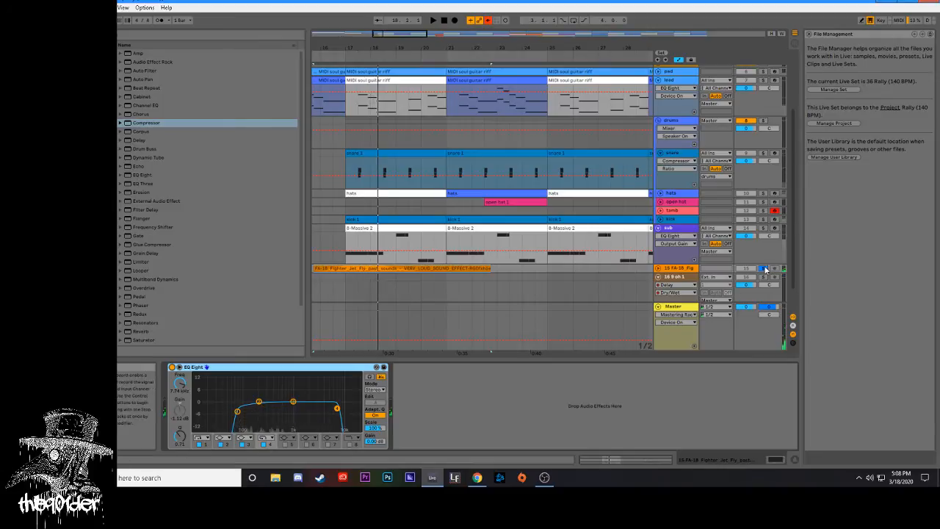
# - Unsolo the fighter jet track, play it within the full mix, and unfold the track to show its waveform
pyautogui.press('space')
pyautogui.press('space')
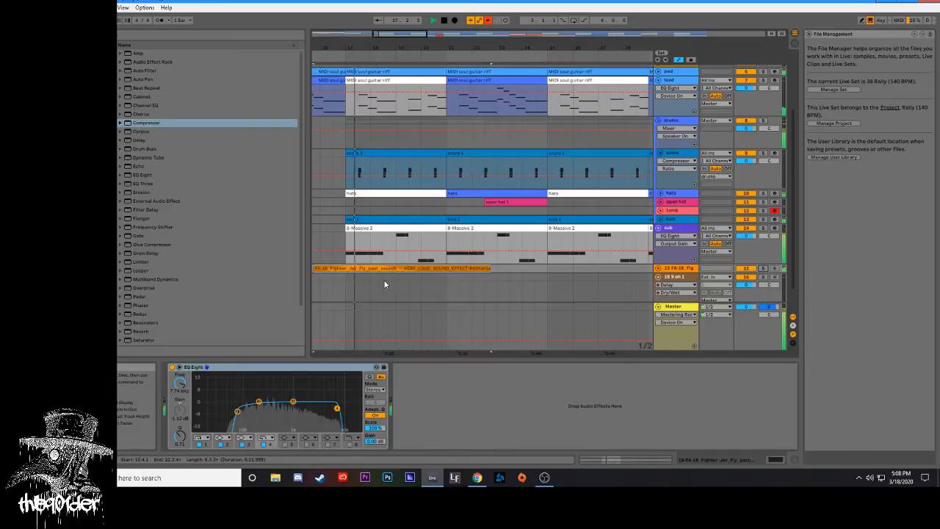
pyautogui.click(658, 269)
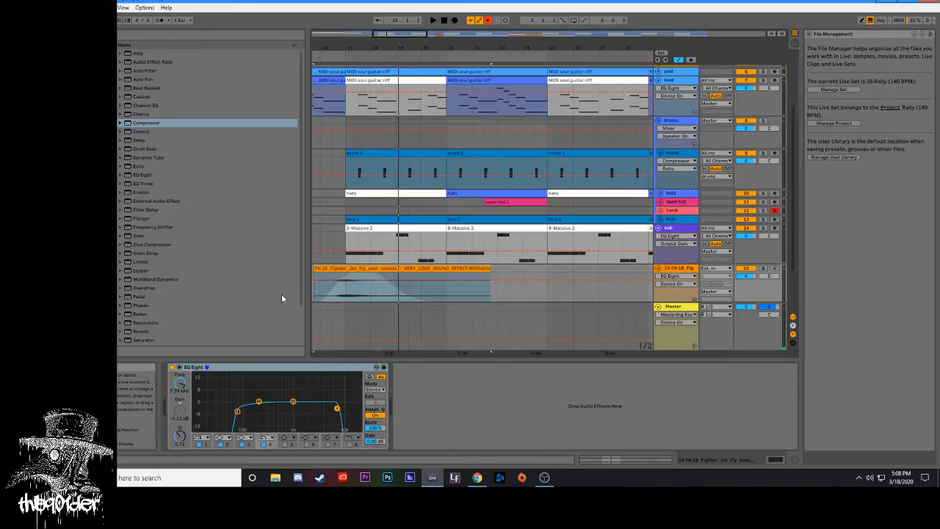
# - Examine the wider arrangement from the soul guitar tracks down to the fighter jet track and the sample track below it
pyautogui.scroll(3, 422, 273)
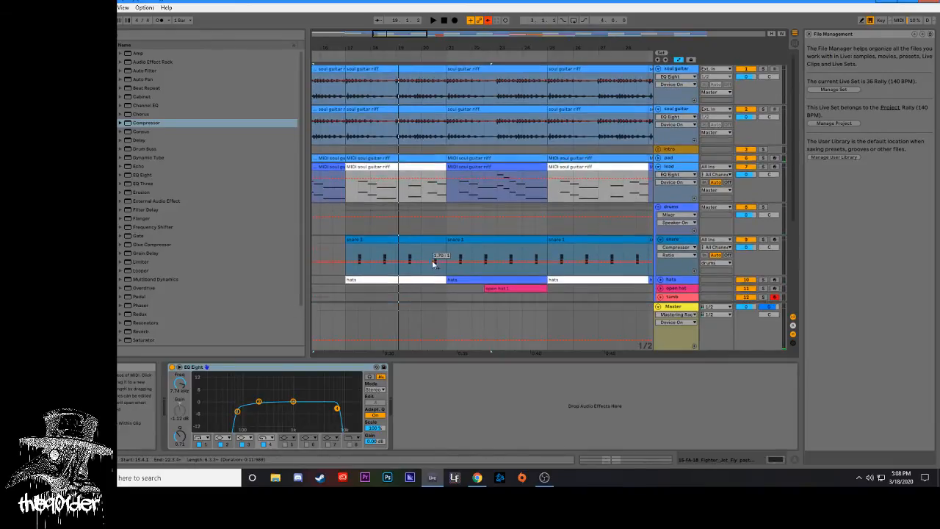
pyautogui.moveTo(389, 52); pyautogui.dragTo(389, 24)
pyautogui.scroll(-2, 414, 183)
pyautogui.scroll(-2, 414, 183)
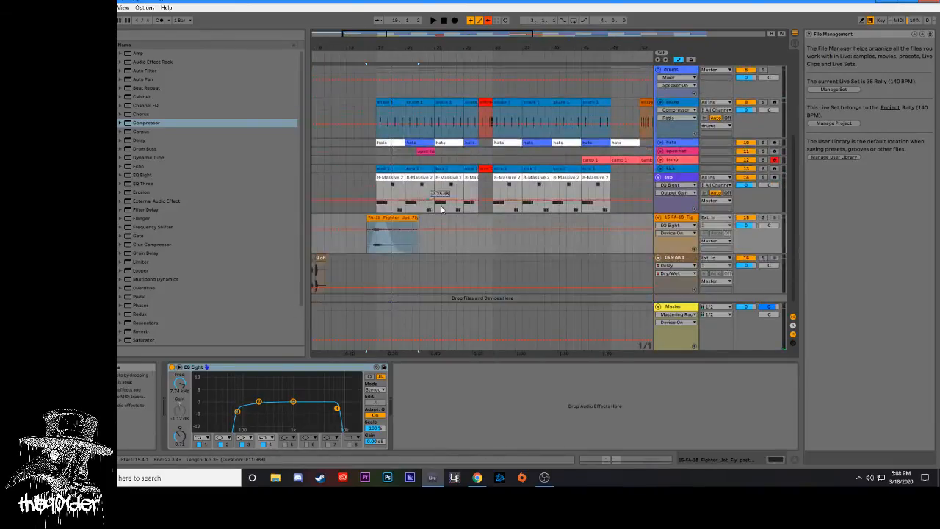
pyautogui.scroll(4, 456, 225)
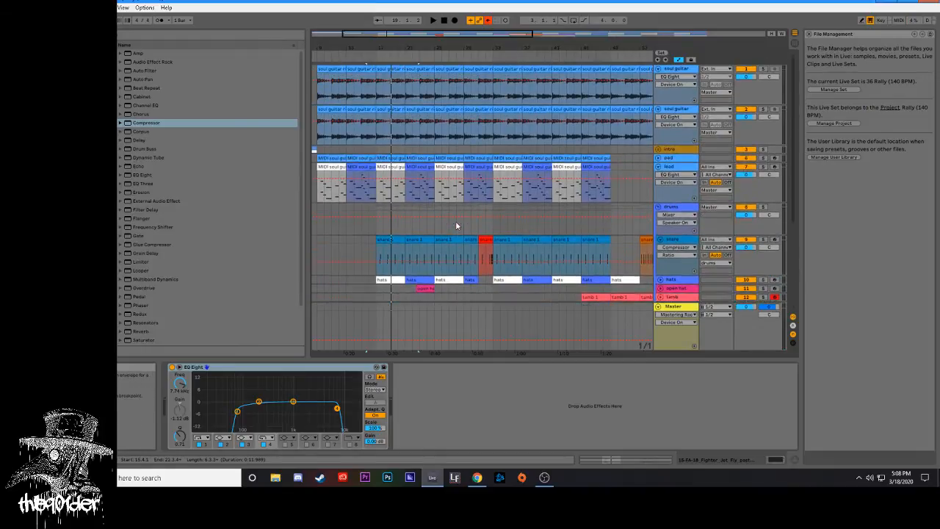
pyautogui.scroll(-4, 456, 226)
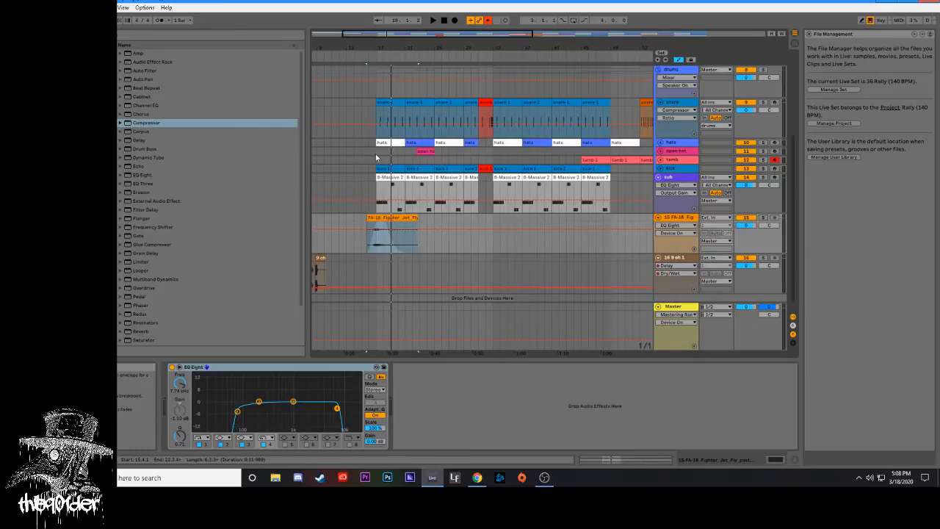
pyautogui.scroll(3, 537, 214)
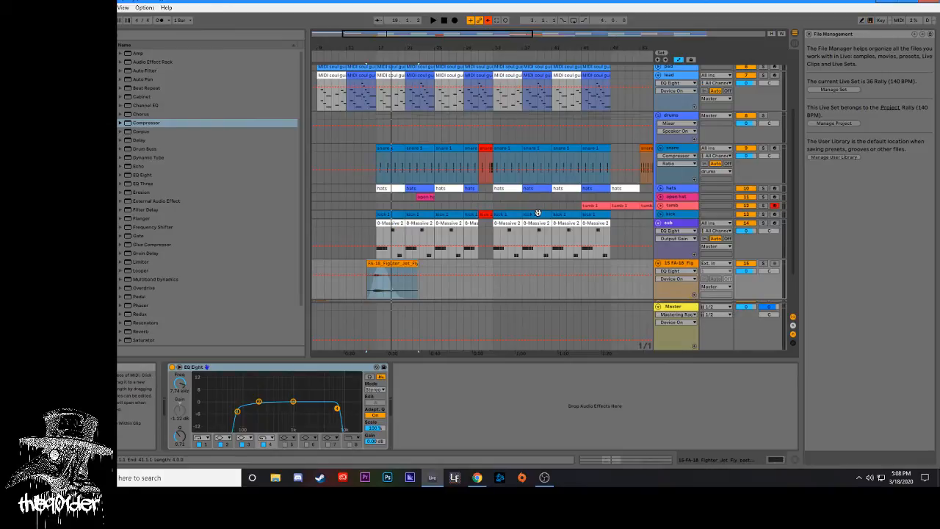
# - Place the insert marker at bar 42 on the fighter jet track, show the sub's devices, and review all tracks again
pyautogui.click(557, 293)
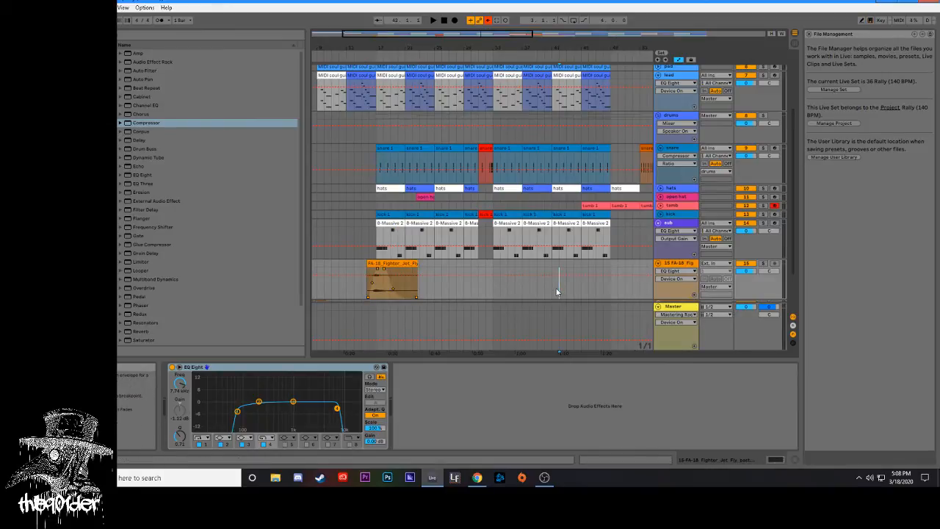
pyautogui.click(668, 222)
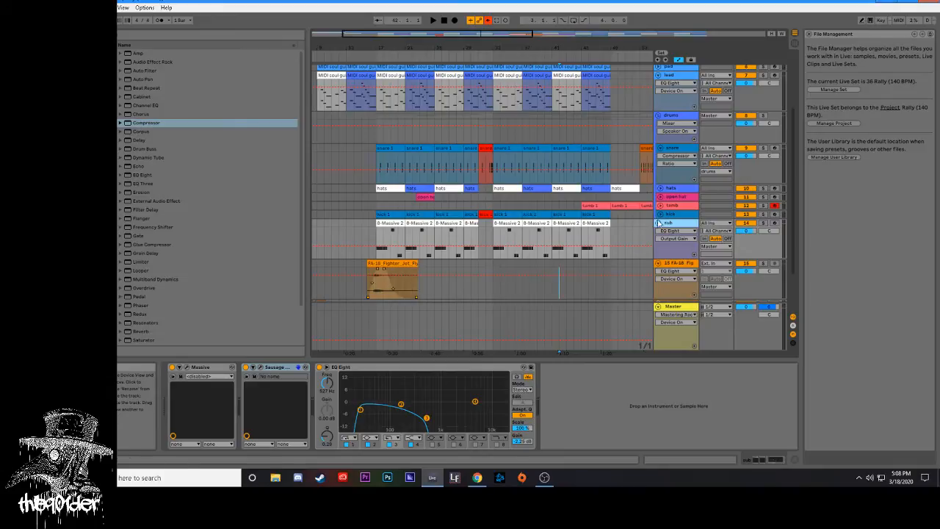
pyautogui.scroll(4, 628, 138)
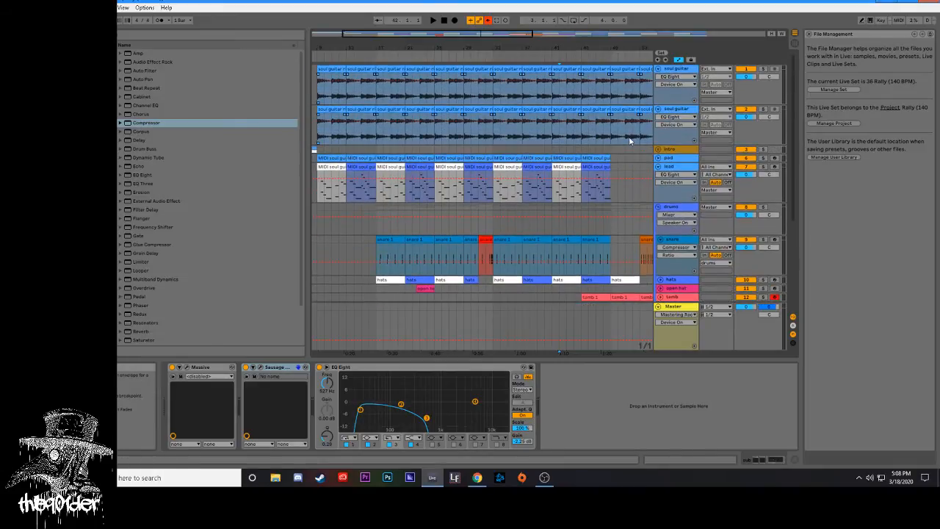
pyautogui.scroll(-3, 626, 138)
pyautogui.scroll(3, 617, 143)
pyautogui.scroll(-4, 600, 151)
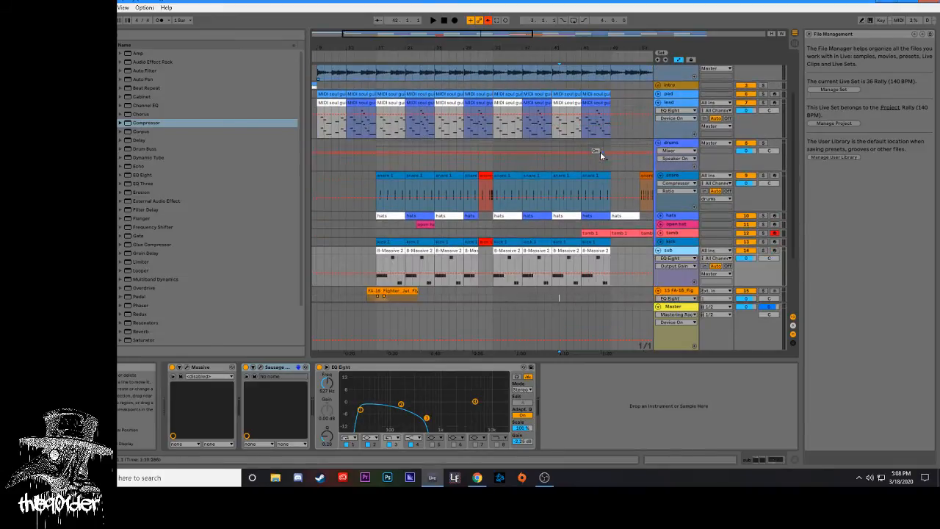
pyautogui.scroll(-2, 558, 145)
pyautogui.scroll(-1, 515, 252)
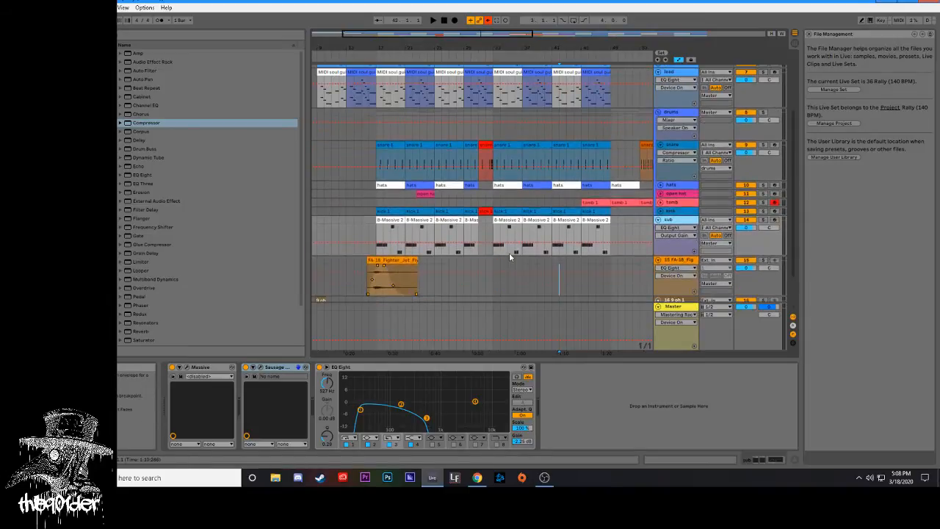
pyautogui.scroll(5, 506, 252)
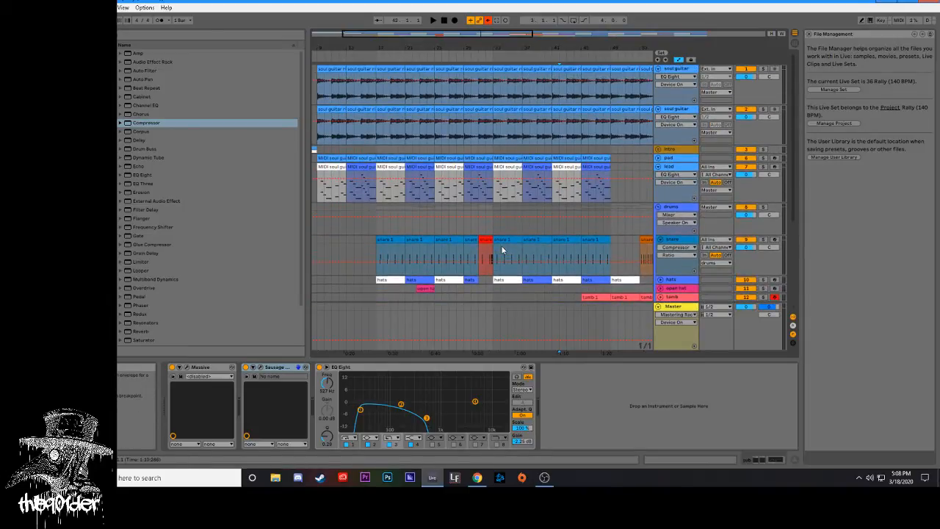
# - Review all tracks from the soul guitars to the sample track and play the song around bar 9
pyautogui.scroll(-8, 502, 250)
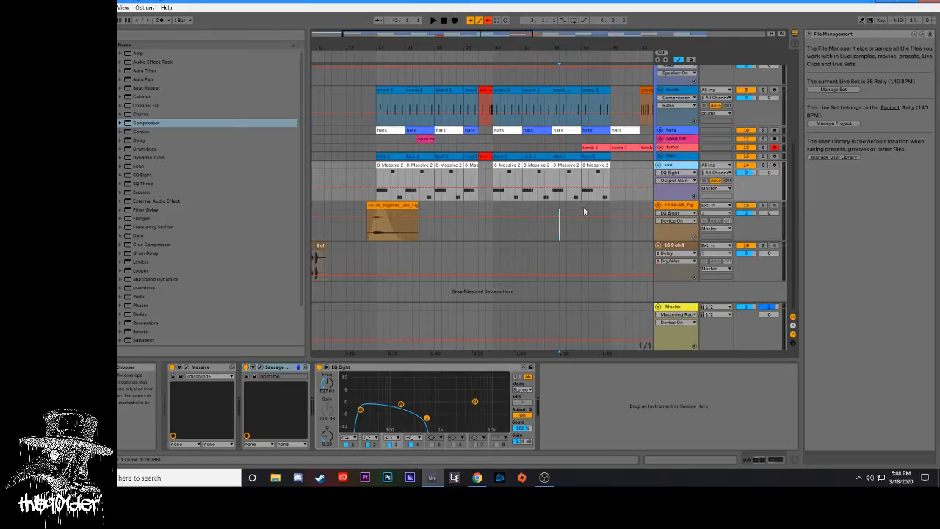
pyautogui.scroll(8, 617, 216)
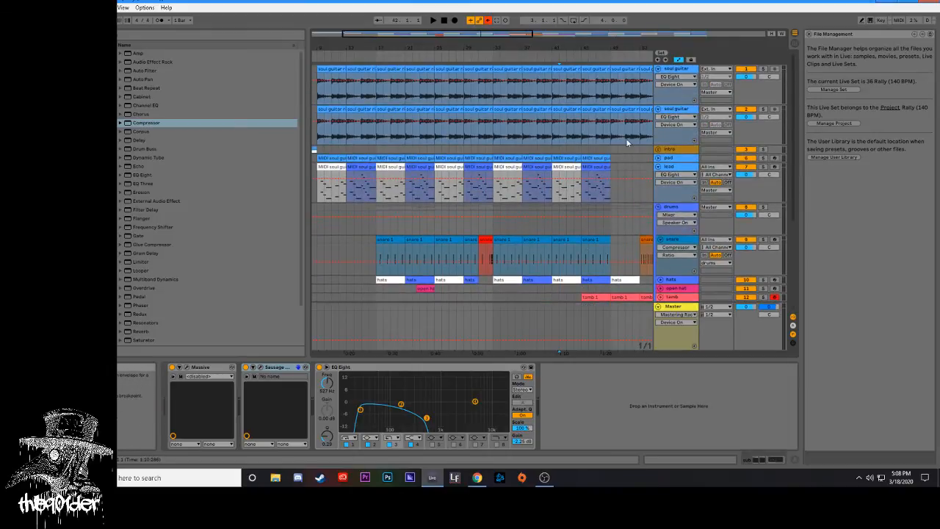
pyautogui.scroll(-3, 628, 147)
pyautogui.click(435, 21)
pyautogui.scroll(-4, 470, 154)
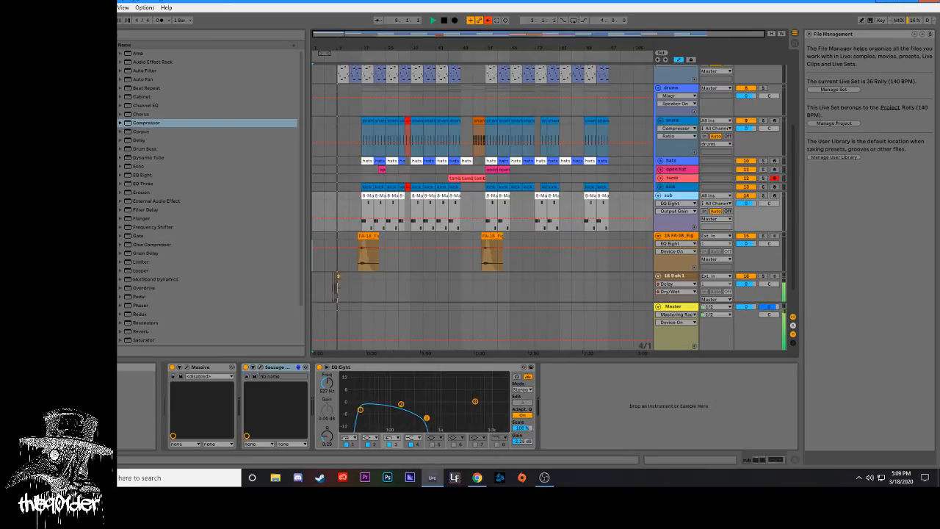
# - Show the 9 oh 1 clips' sample settings during playback, adjust their gain, and stop playback
pyautogui.click(344, 274)
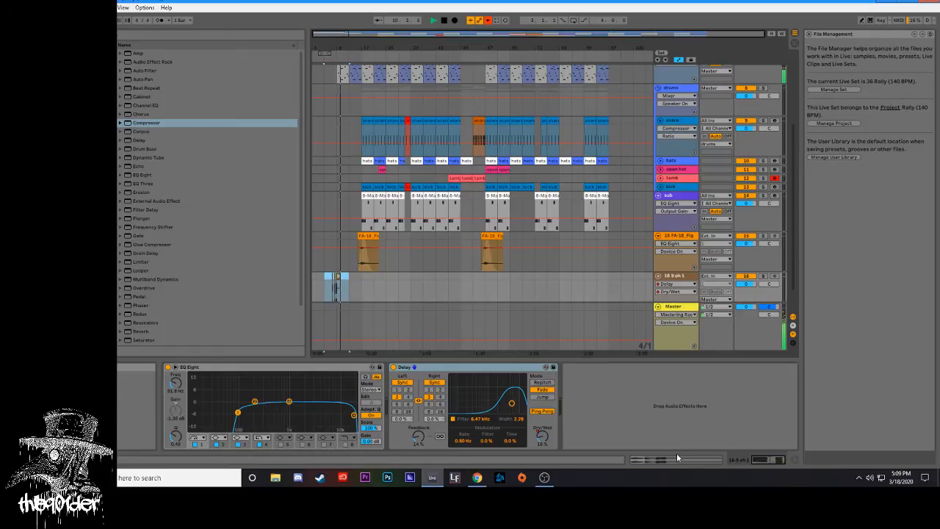
pyautogui.hotkey('shift', 'Tab')
pyautogui.moveTo(233, 425); pyautogui.dragTo(233, 433)
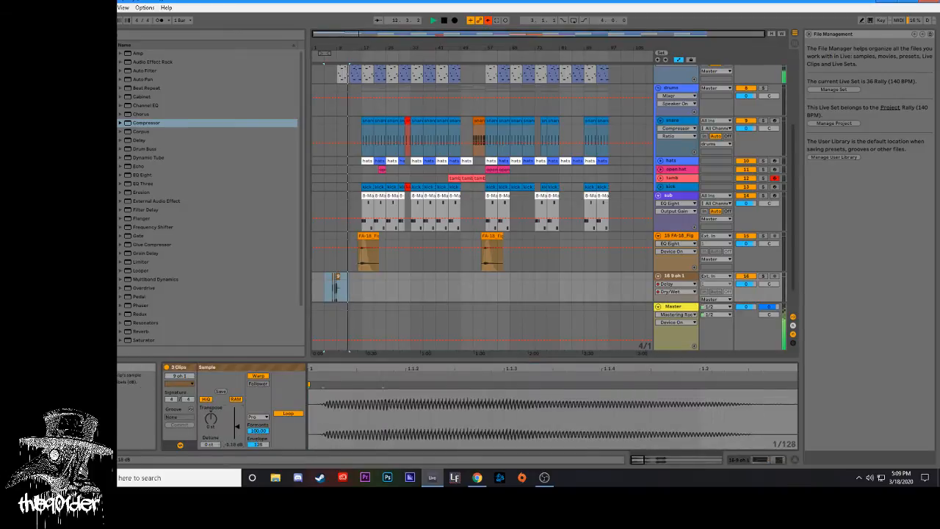
pyautogui.click(438, 287)
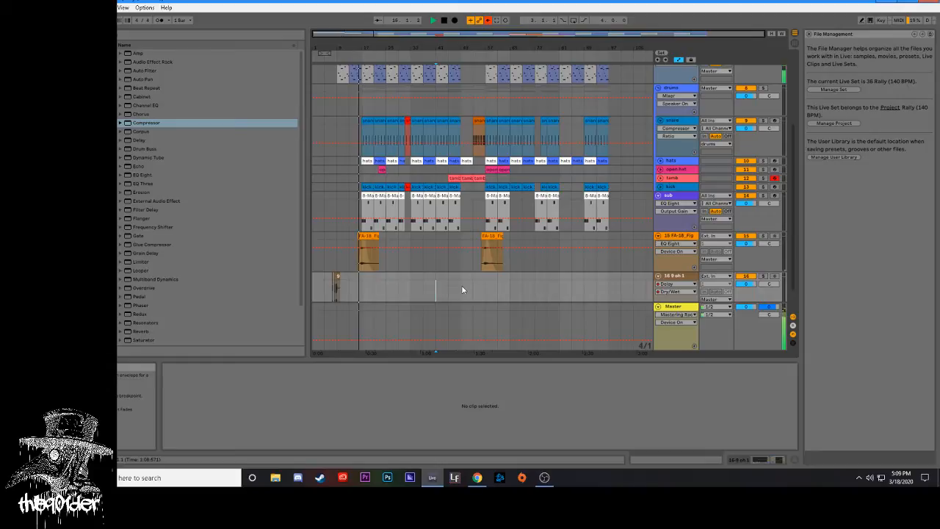
pyautogui.click(444, 20)
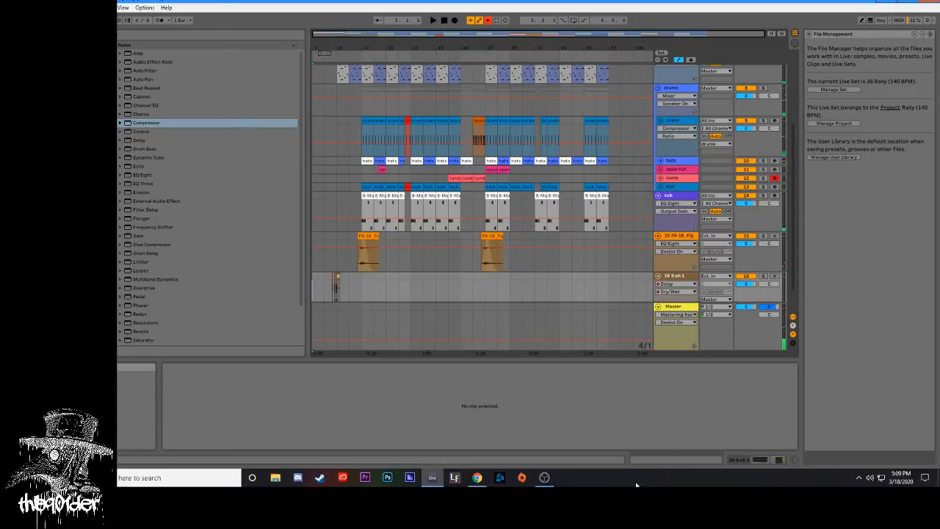
# - Show the master track's device chain and deactivate the Compressor and Limiter at its end
pyautogui.click(676, 305)
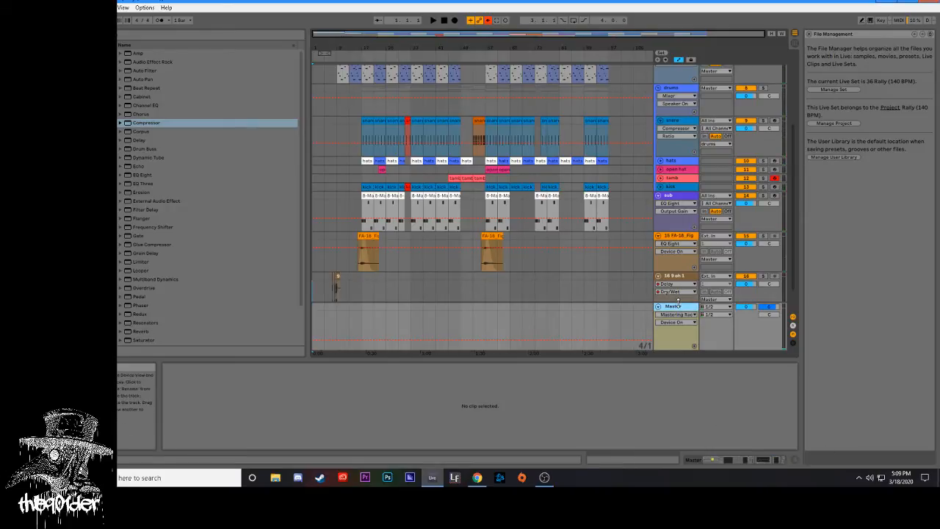
pyautogui.click(740, 457)
pyautogui.moveTo(740, 458); pyautogui.dragTo(765, 454)
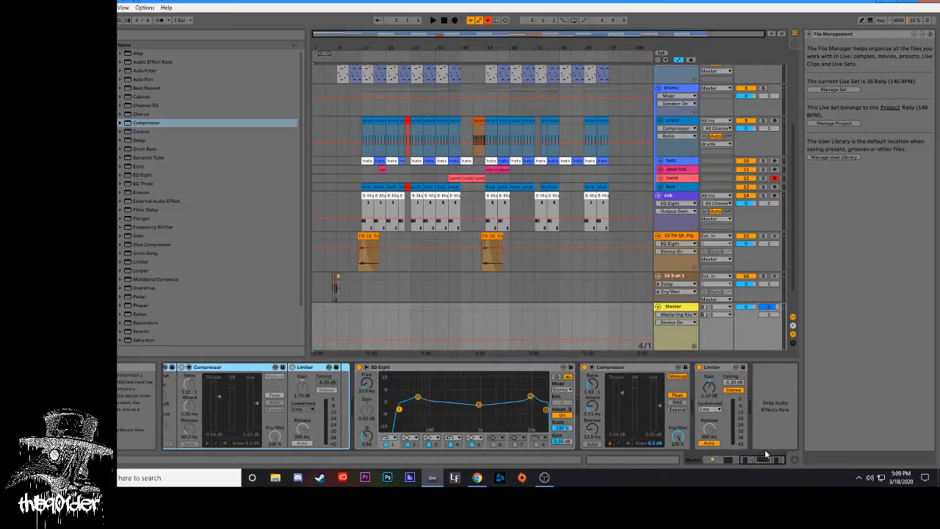
pyautogui.click(594, 366)
pyautogui.click(700, 368)
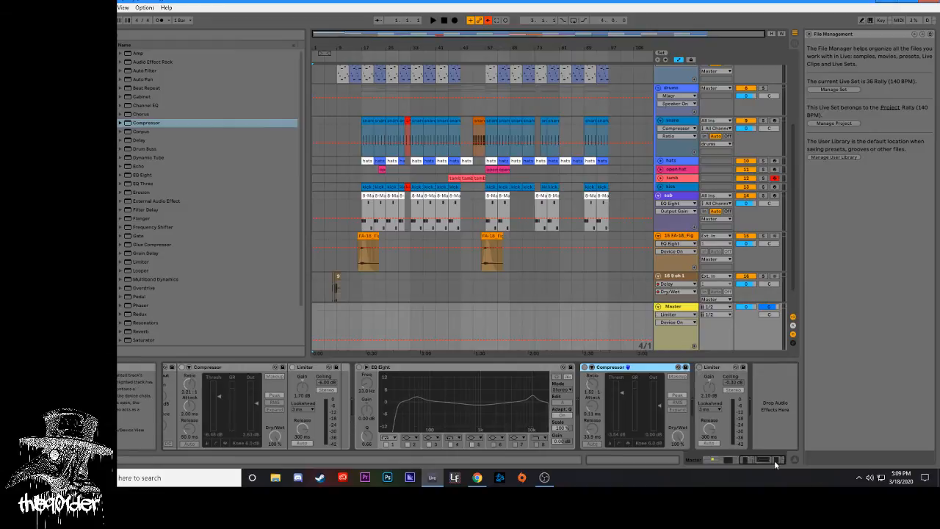
pyautogui.moveTo(774, 460); pyautogui.dragTo(709, 459)
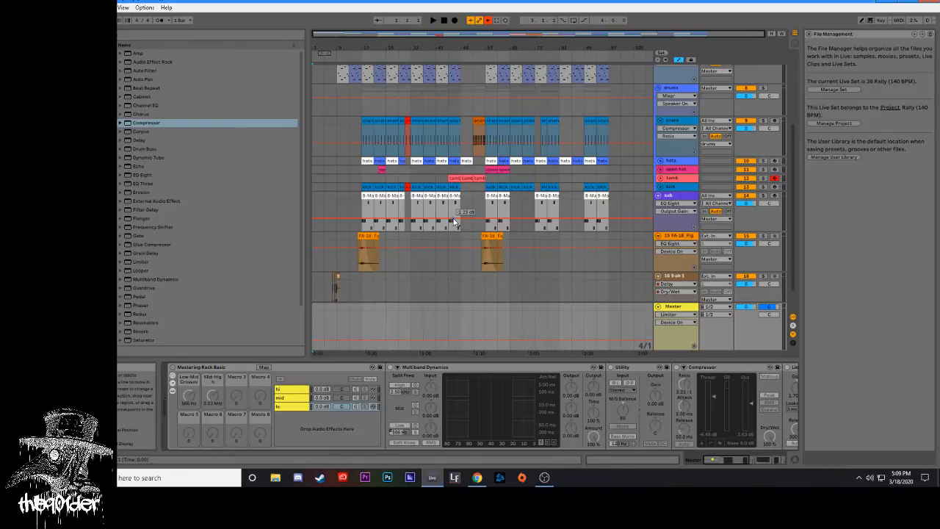
# - Activate Mastering Rack Basic on the master track
pyautogui.scroll(6, 639, 222)
pyautogui.scroll(-6, 639, 199)
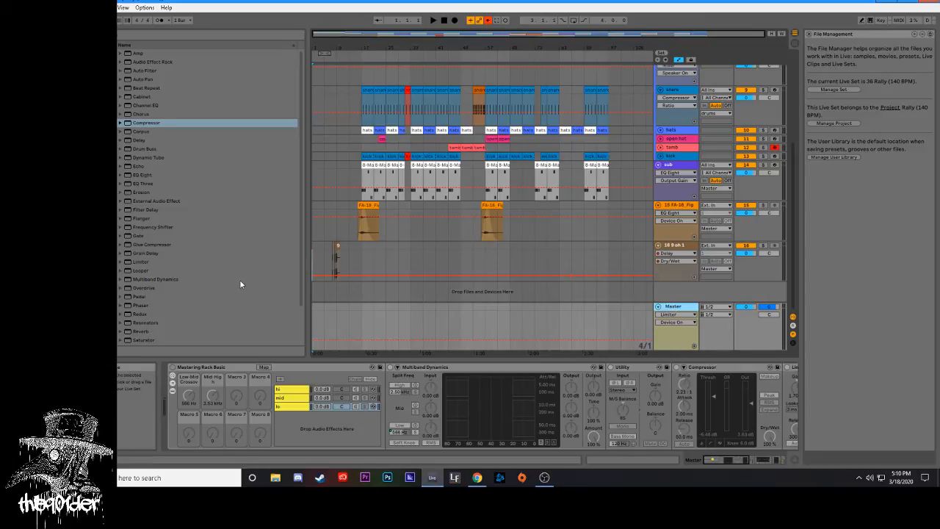
pyautogui.click(172, 367)
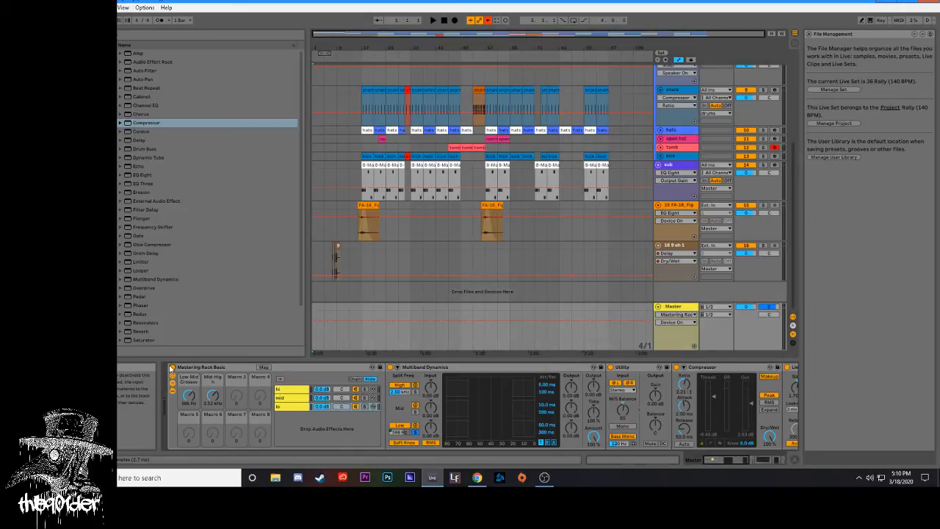
# - Look through the device settings of the mastering rack's lo, mid and hi chains
pyautogui.click(293, 406)
pyautogui.click(296, 397)
pyautogui.click(296, 388)
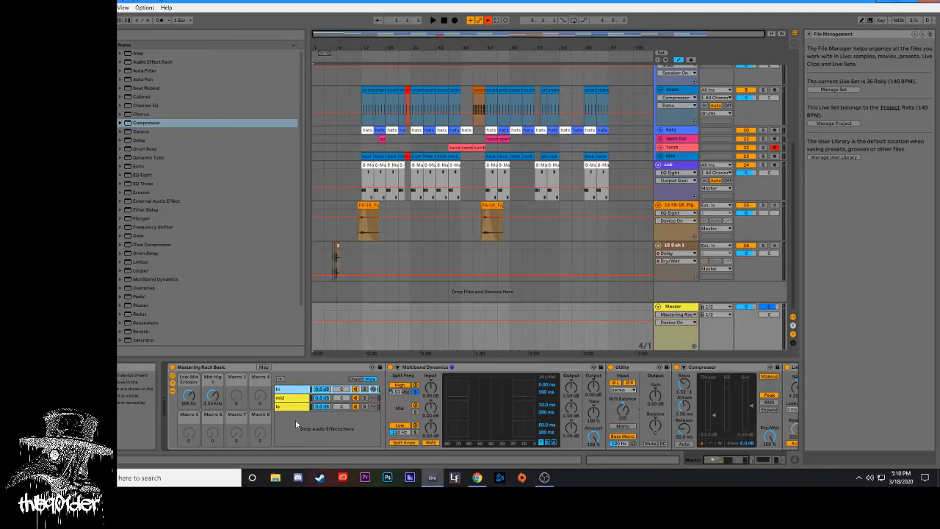
pyautogui.click(297, 407)
pyautogui.click(300, 397)
pyautogui.click(301, 389)
pyautogui.moveTo(737, 453)
pyautogui.mouseDown()
pyautogui.moveTo(785, 453)
pyautogui.moveTo(748, 455)
pyautogui.mouseUp()
pyautogui.click(727, 461)
pyautogui.moveTo(728, 464)
pyautogui.mouseDown()
pyautogui.moveTo(776, 461)
pyautogui.moveTo(728, 460)
pyautogui.mouseUp()
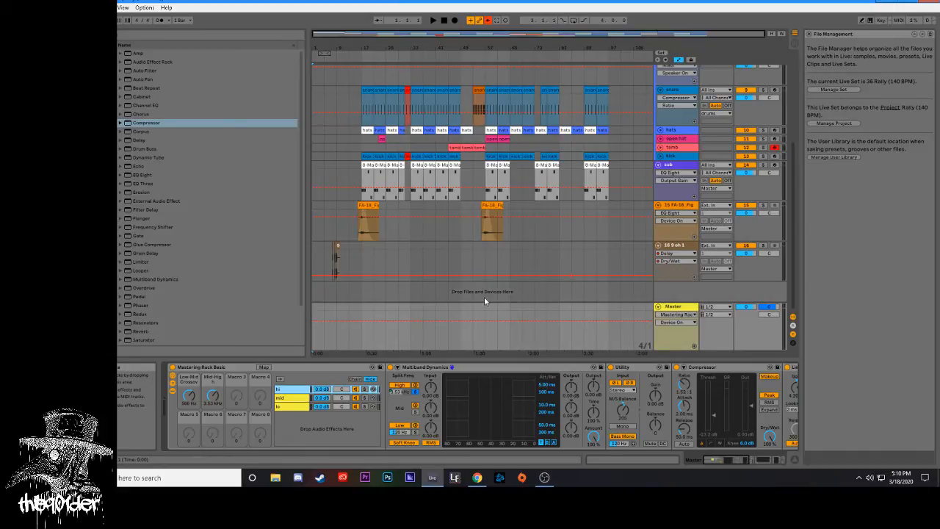
# - Toggle the mastering rack's macro controls, chain list and devices in view, and locate Audio Effect Rack in the browser
pyautogui.scroll(5, 371, 176)
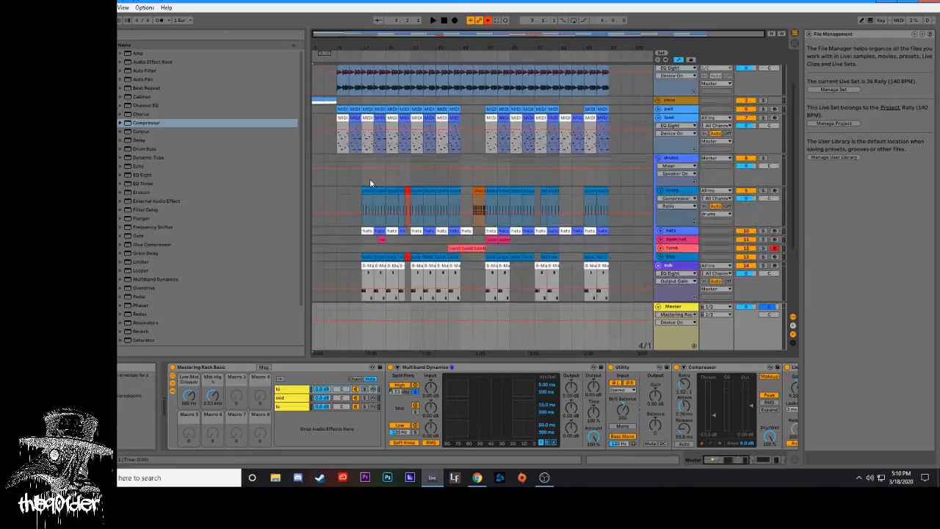
pyautogui.scroll(3, 370, 181)
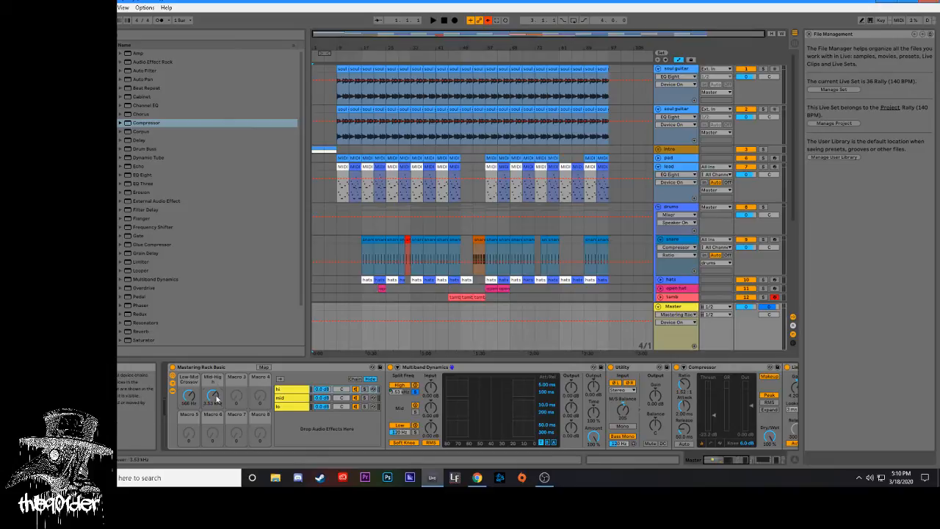
pyautogui.click(172, 377)
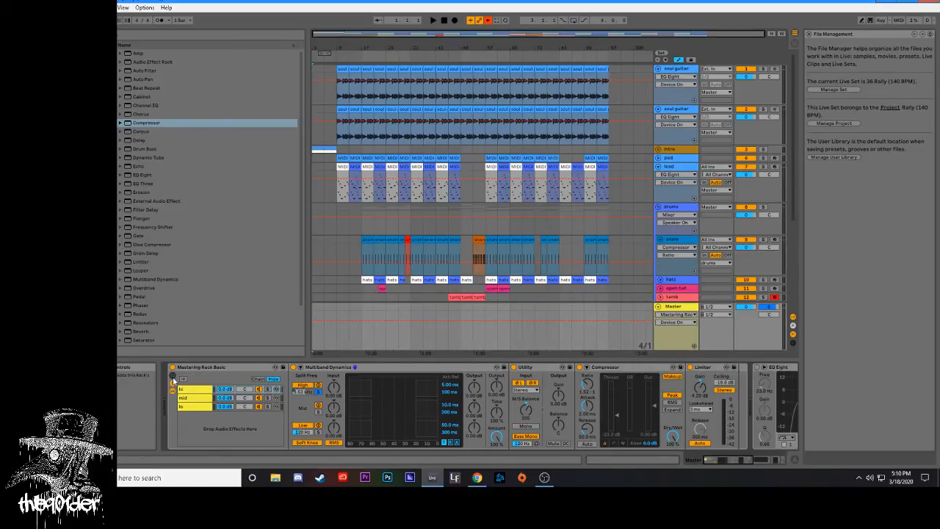
pyautogui.click(174, 381)
pyautogui.click(174, 383)
pyautogui.click(173, 393)
pyautogui.click(173, 393)
pyautogui.click(174, 392)
pyautogui.click(173, 393)
pyautogui.click(173, 393)
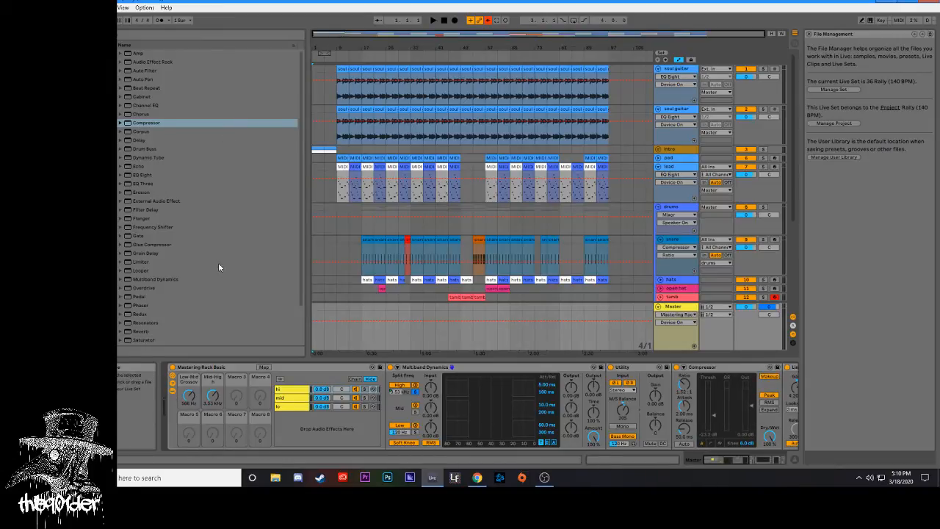
pyautogui.click(145, 62)
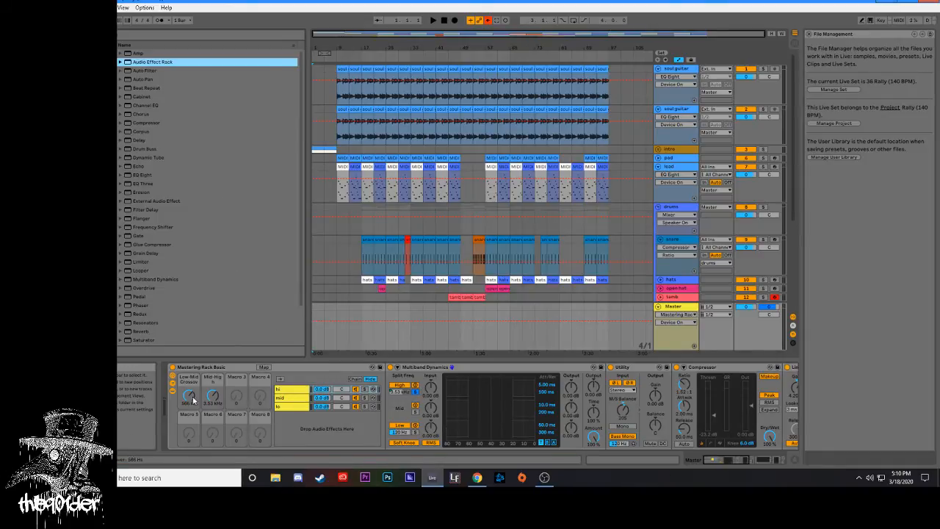
# - Solo the mastering rack's lo chain and play the arrangement from the start
pyautogui.moveTo(727, 461); pyautogui.dragTo(741, 449)
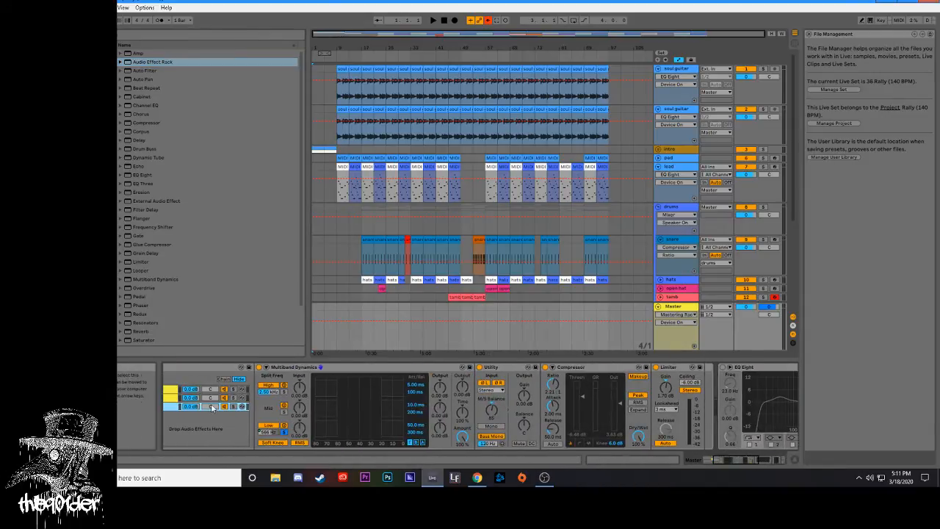
pyautogui.press('space')
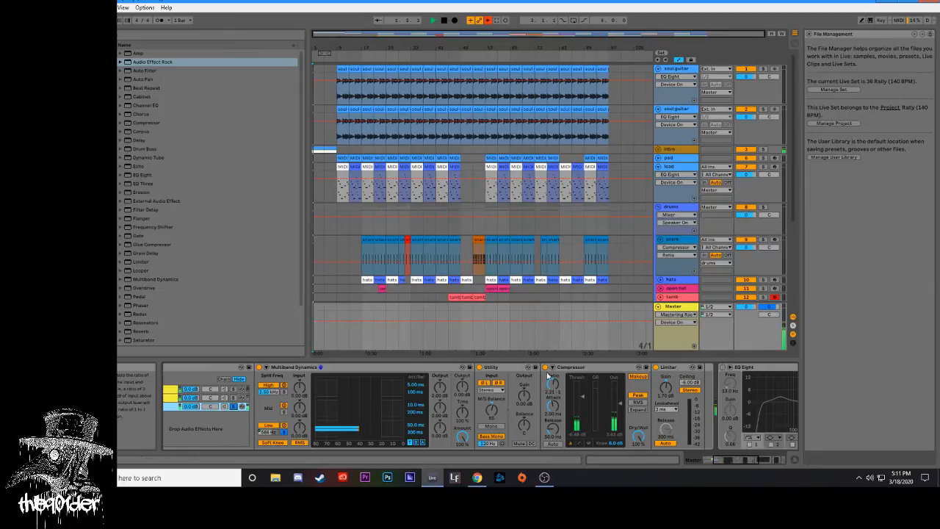
pyautogui.scroll(3, 687, 450)
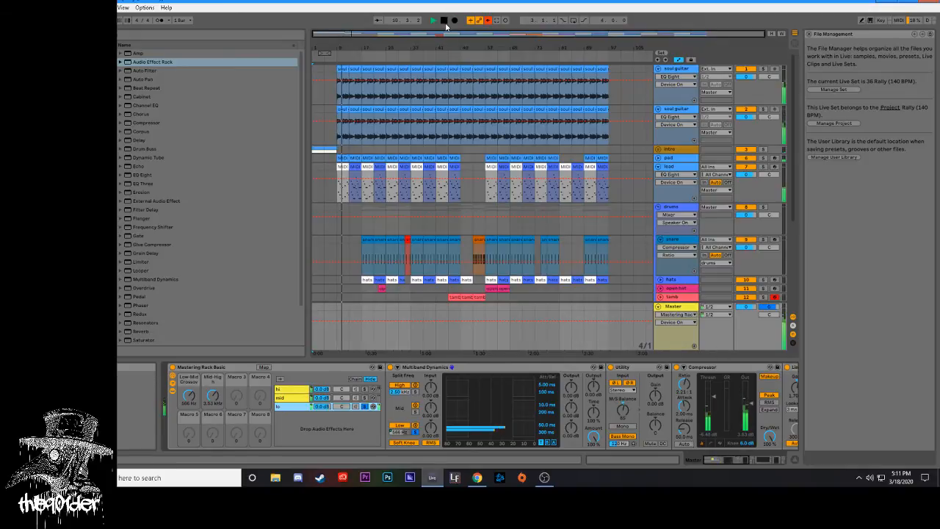
# - Play the soloed lo chain from the first sub clip at bar 17, with the master's devices shown, and stop playback
pyautogui.scroll(-3, 381, 233)
pyautogui.scroll(-4, 380, 232)
pyautogui.click(369, 160)
pyautogui.press('space')
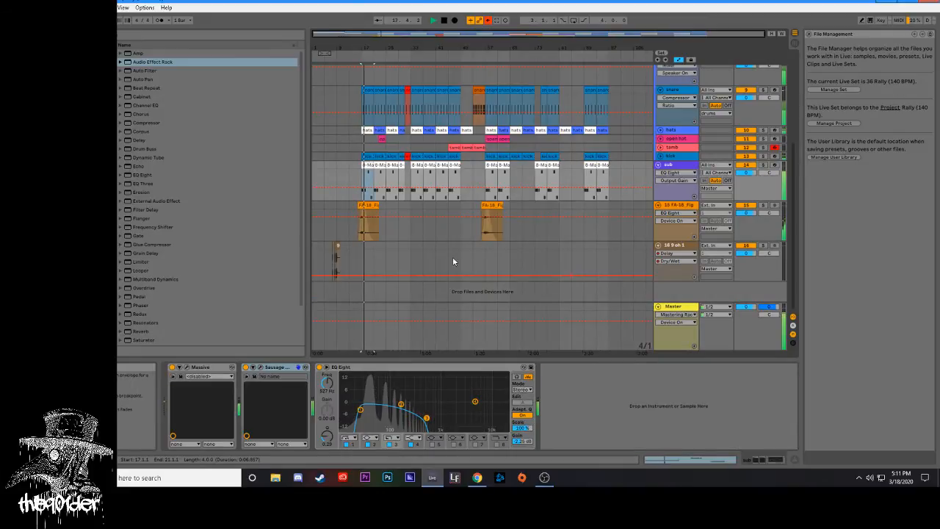
pyautogui.click(579, 292)
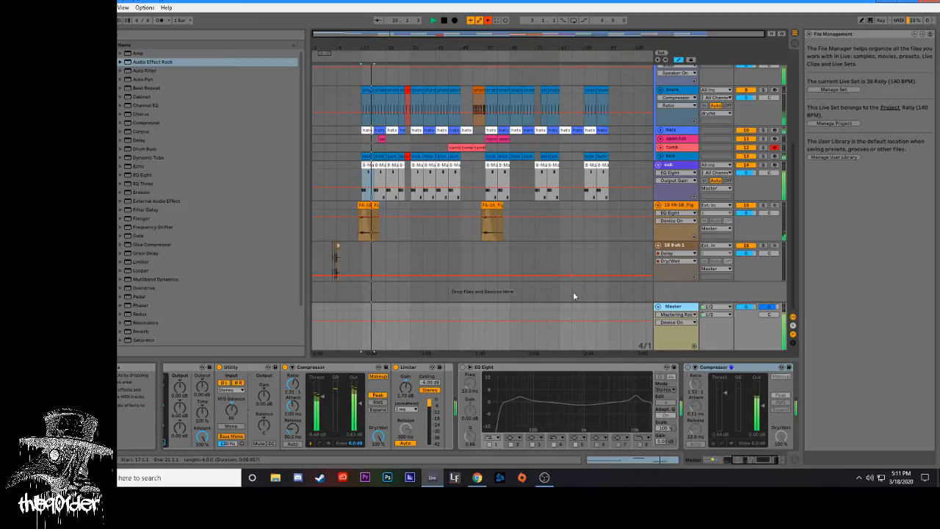
pyautogui.hscroll(-5, 699, 446)
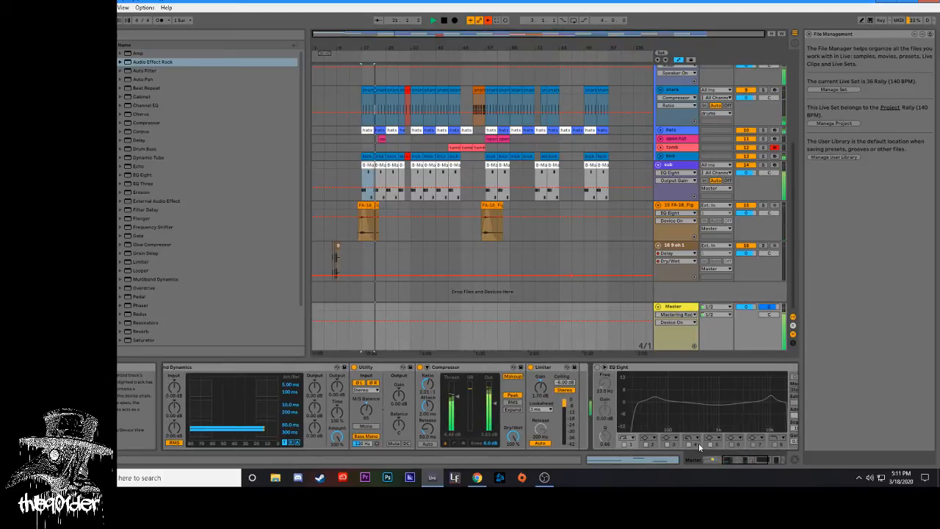
pyautogui.press('space')
pyautogui.press('space')
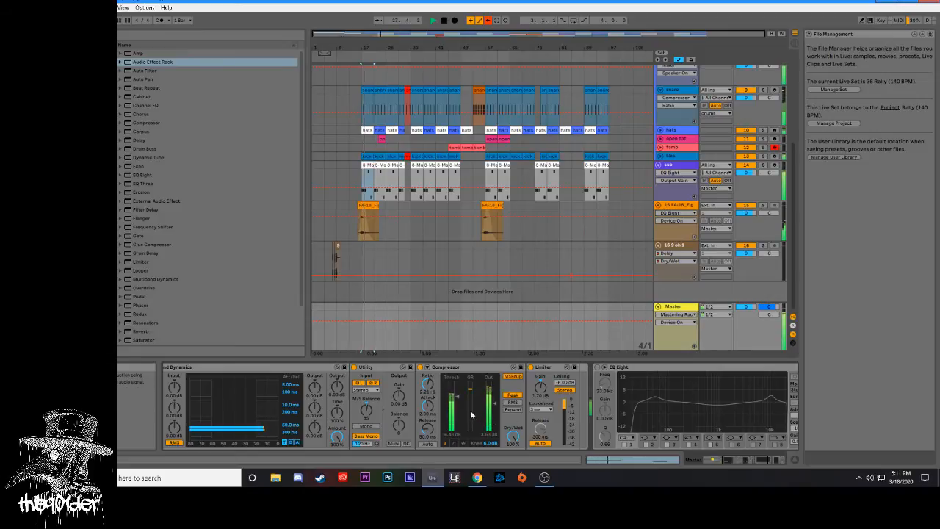
pyautogui.press('space')
# - Examine the Multiband Dynamics split frequencies in the mastering rack's lo, mid and hi chains
pyautogui.hscroll(-5, 758, 464)
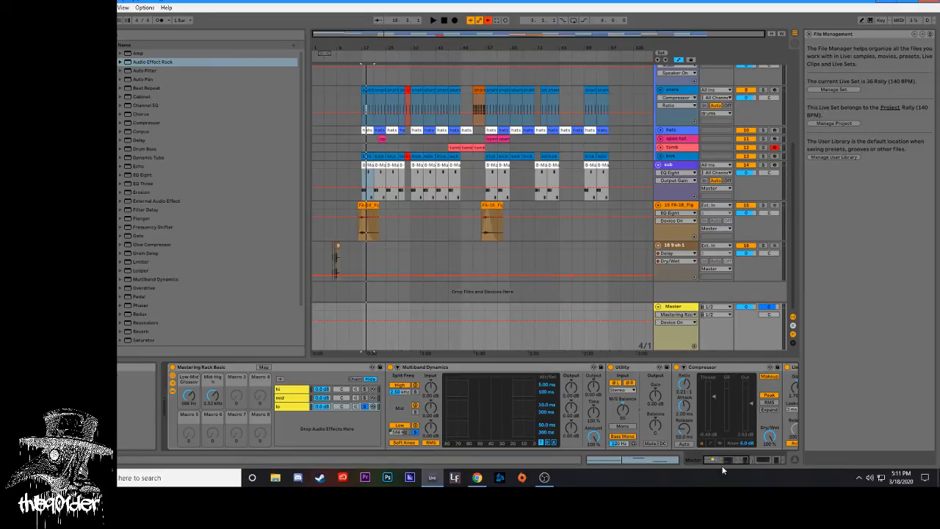
pyautogui.click(396, 433)
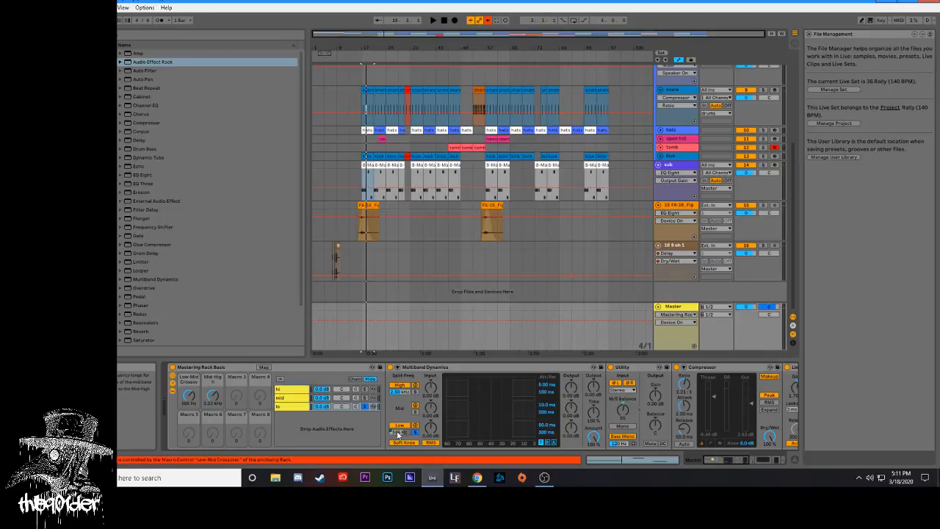
pyautogui.click(404, 433)
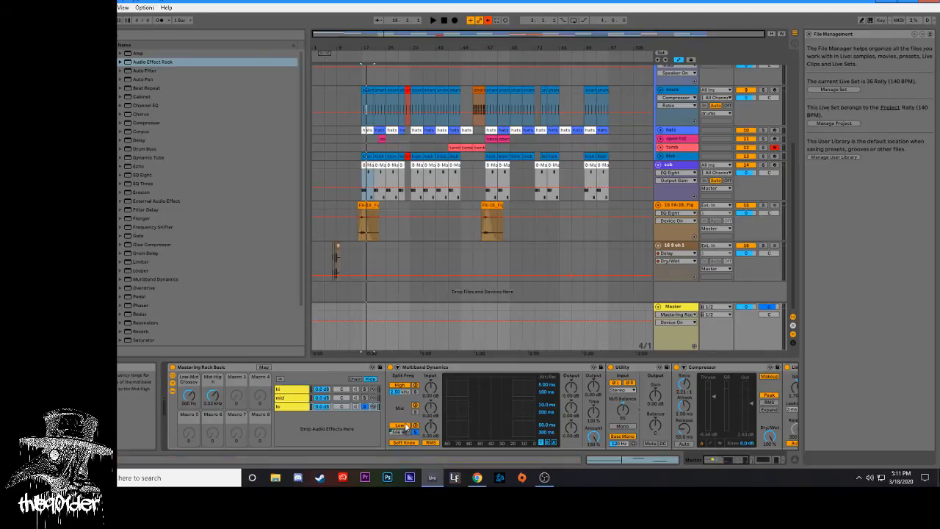
pyautogui.click(405, 435)
pyautogui.click(293, 398)
pyautogui.click(294, 390)
pyautogui.click(294, 398)
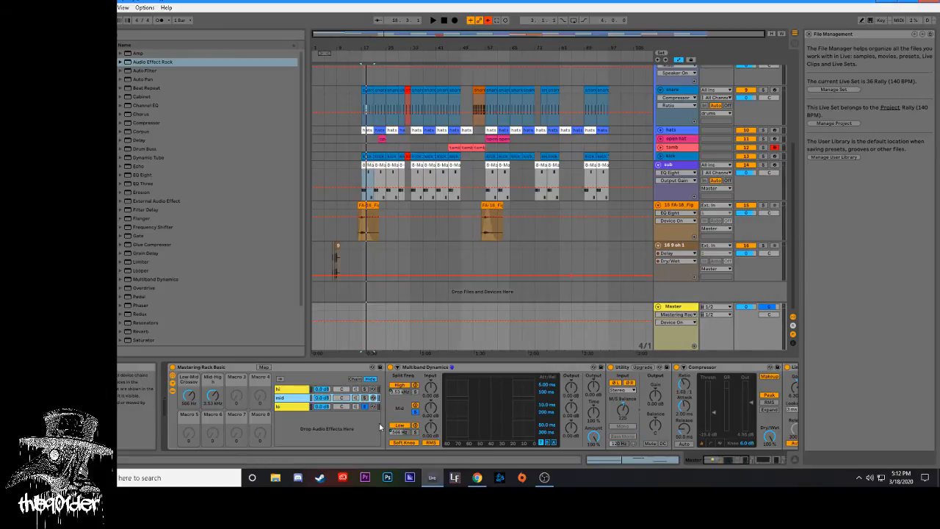
pyautogui.click(397, 395)
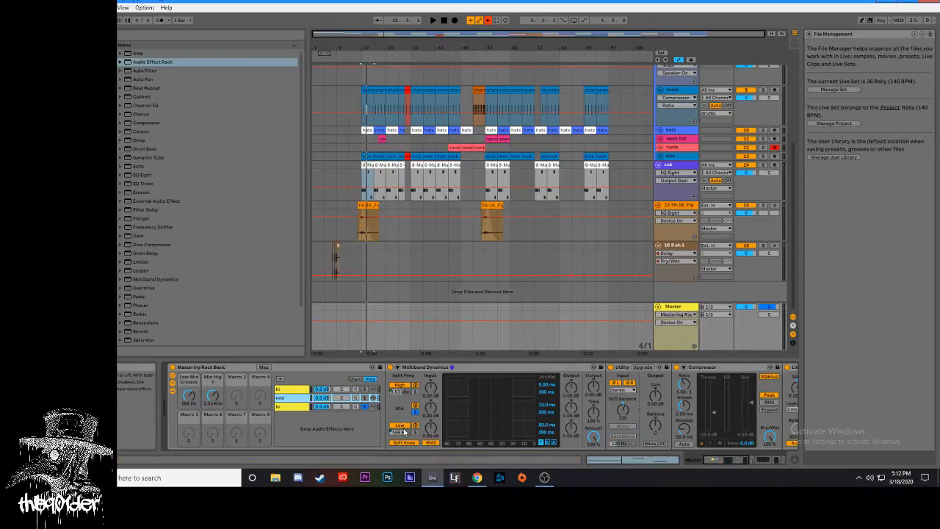
pyautogui.click(287, 406)
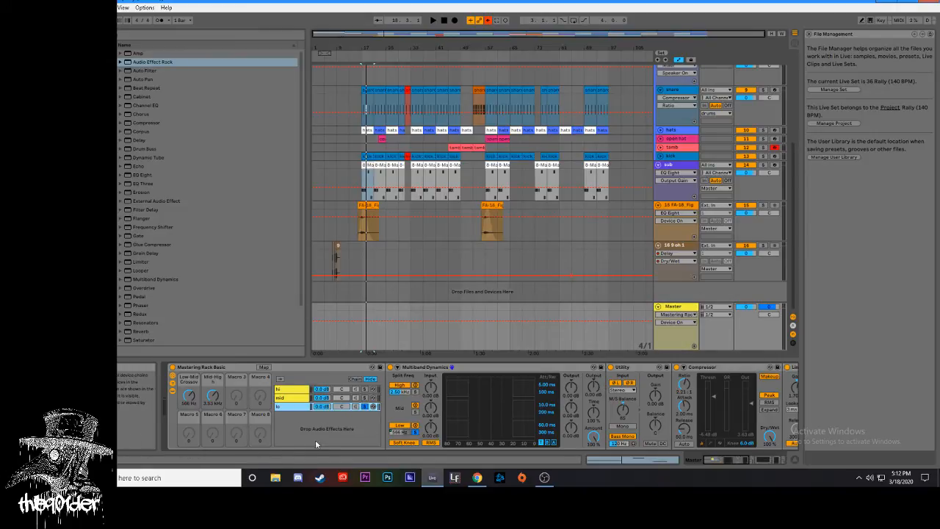
# - Switch repeatedly between the mastering rack's mid and lo chains to compare their device settings
pyautogui.click(301, 398)
pyautogui.click(303, 406)
pyautogui.click(301, 397)
pyautogui.click(301, 406)
pyautogui.click(302, 397)
pyautogui.click(301, 406)
pyautogui.click(301, 397)
pyautogui.click(300, 407)
# - Select the lo chain's Utility and toggle the Compressor after it
pyautogui.moveTo(737, 459); pyautogui.dragTo(748, 461)
pyautogui.click(472, 383)
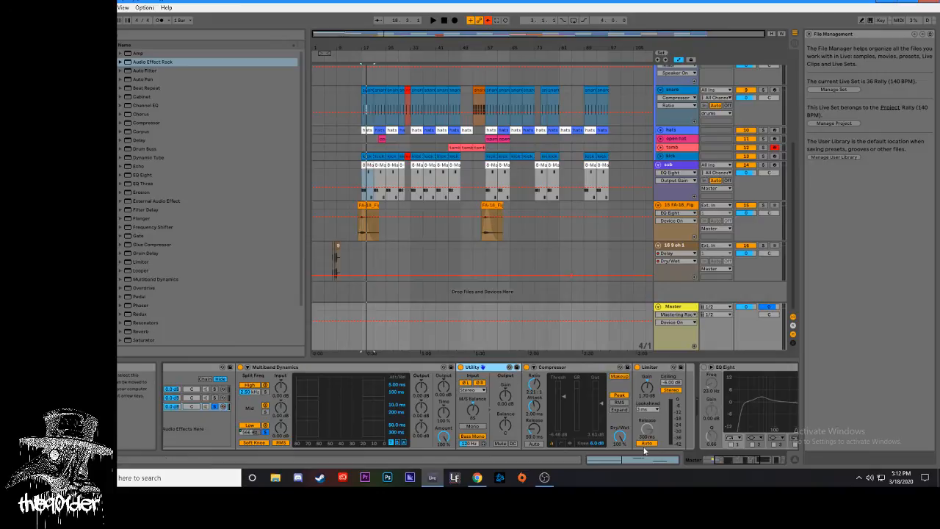
pyautogui.click(527, 366)
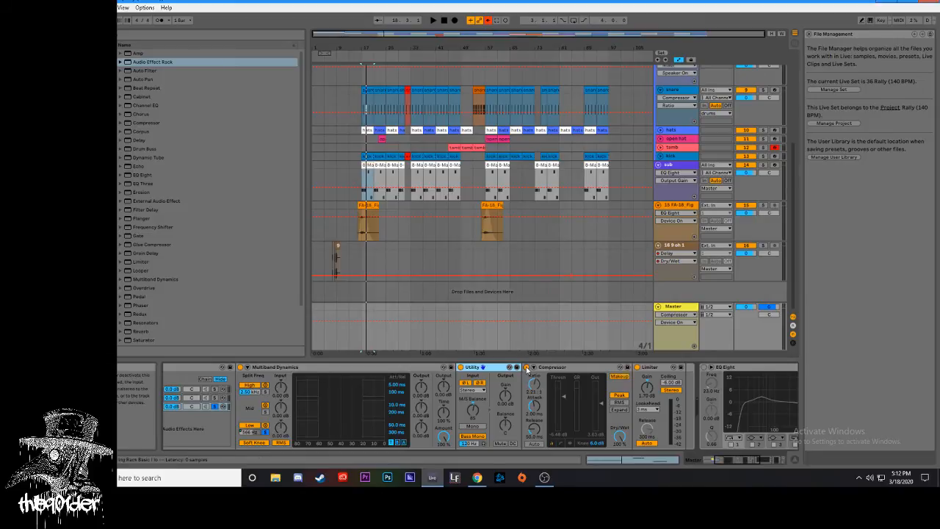
# - Switch off the lo chain's Limiter and play the soloed chain from the kick clip at bar 17, then stop playback
pyautogui.click(637, 367)
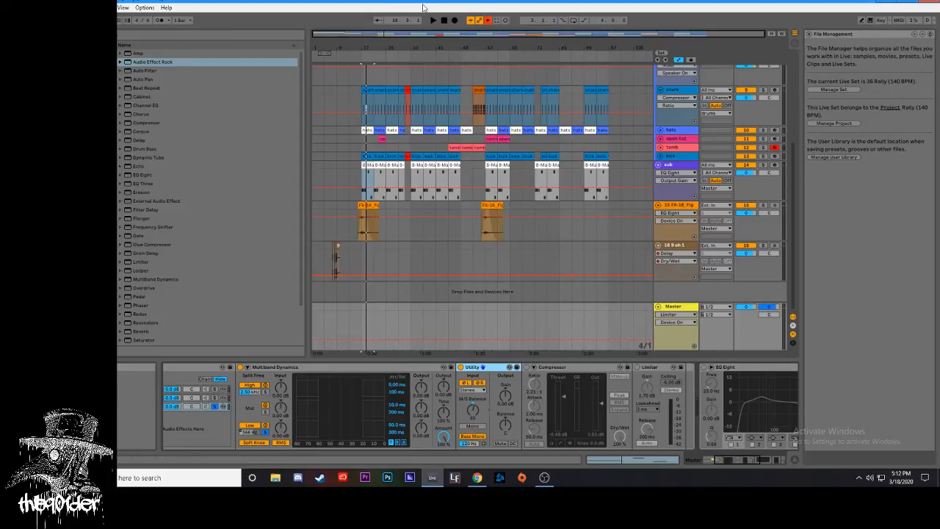
pyautogui.click(369, 154)
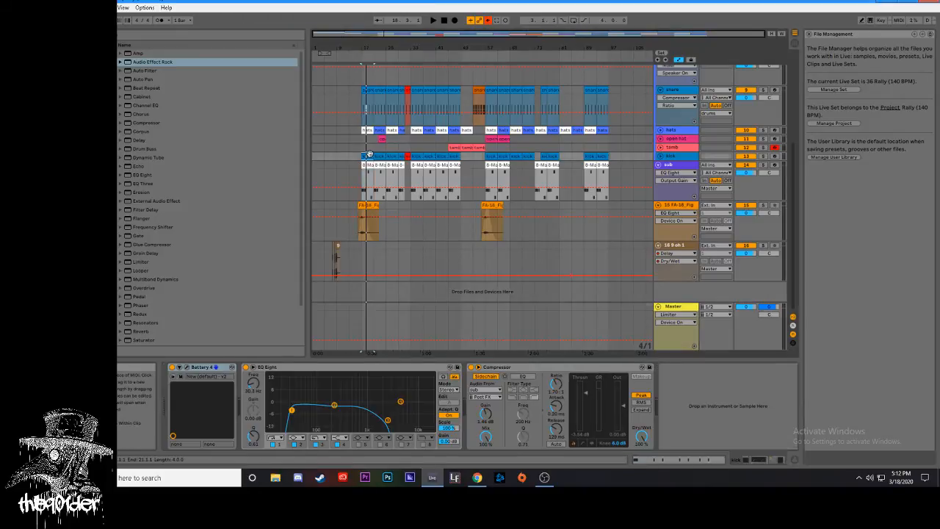
pyautogui.press('space')
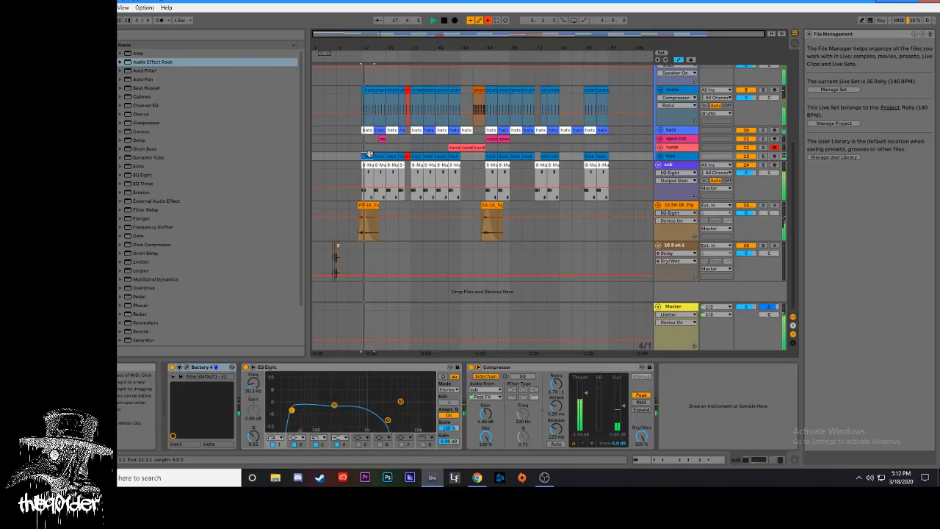
pyautogui.click(683, 330)
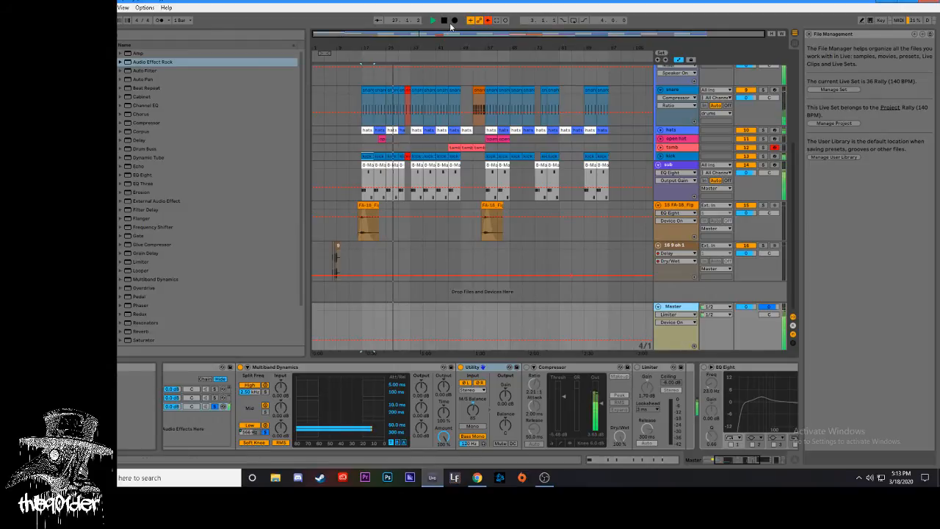
pyautogui.click(472, 443)
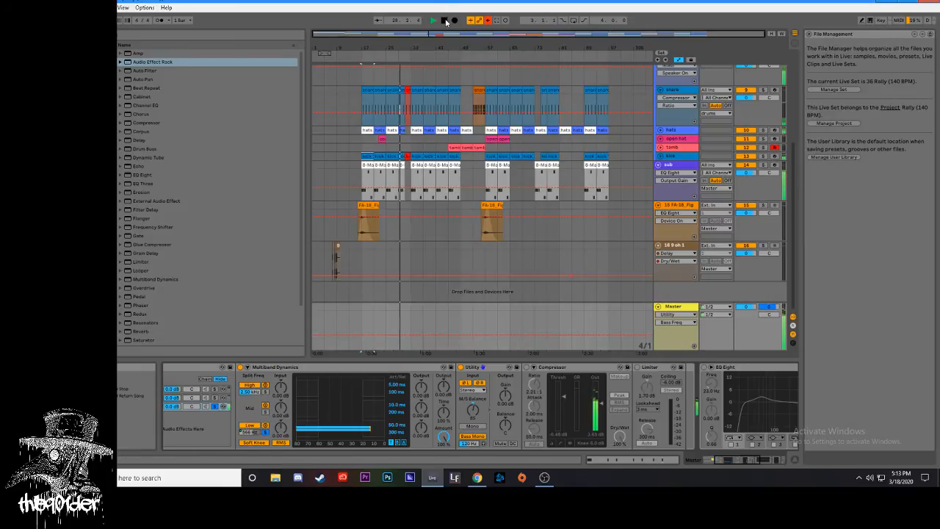
pyautogui.press('space')
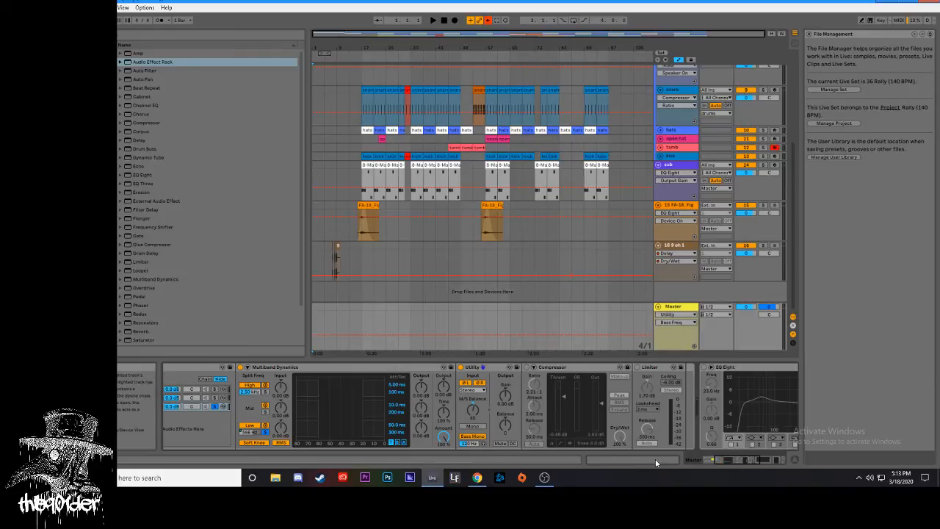
# - Restart playback of the soloed lo chain from the kick clip at bar 17 and show the mastering rack's chain list
pyautogui.moveTo(709, 461)
pyautogui.mouseDown()
pyautogui.moveTo(758, 460)
pyautogui.moveTo(714, 461)
pyautogui.moveTo(751, 460)
pyautogui.moveTo(726, 453)
pyautogui.mouseUp()
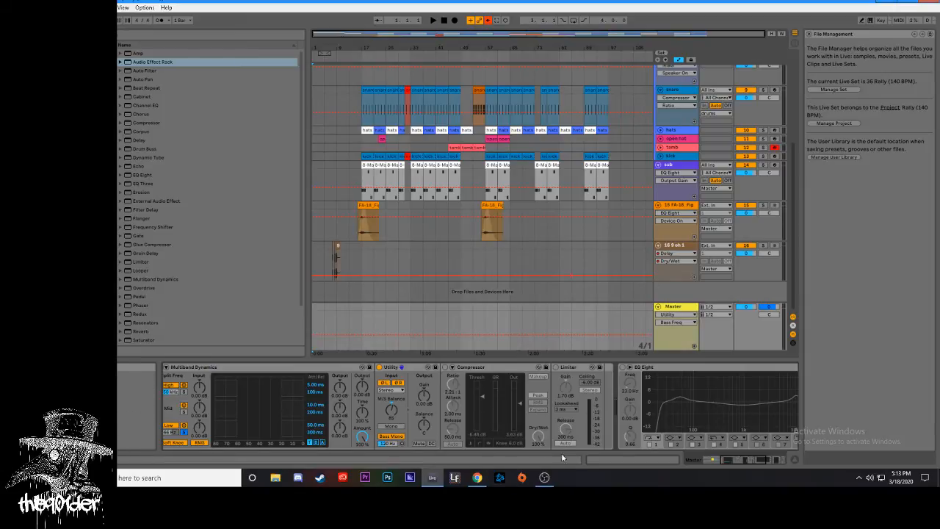
pyautogui.click(730, 461)
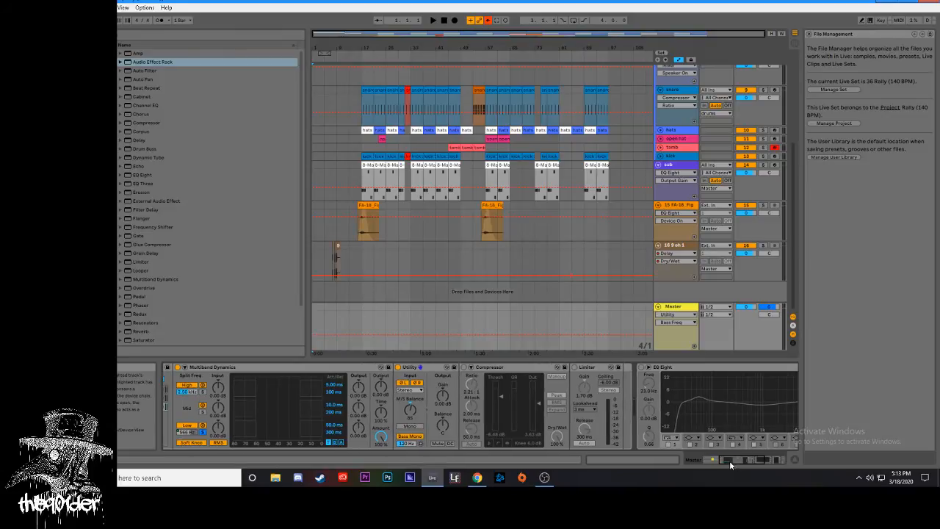
pyautogui.click(433, 21)
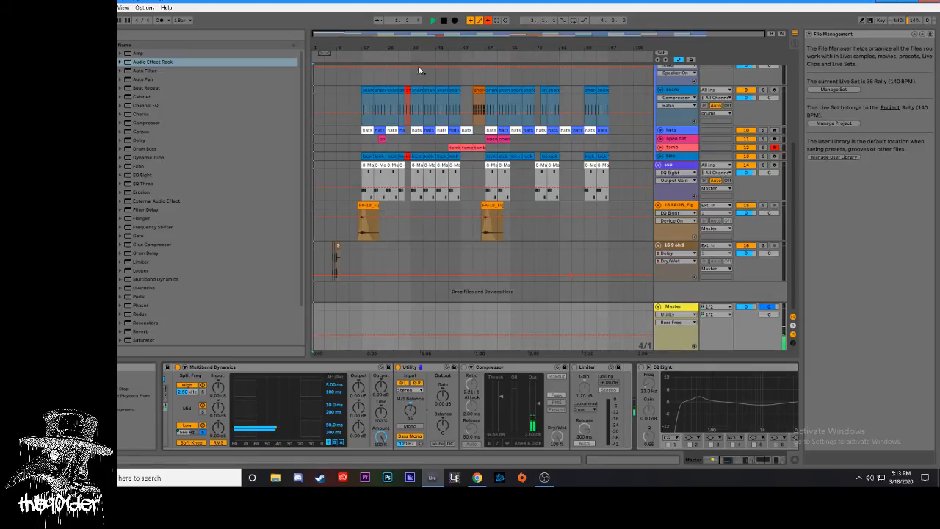
pyautogui.click(378, 156)
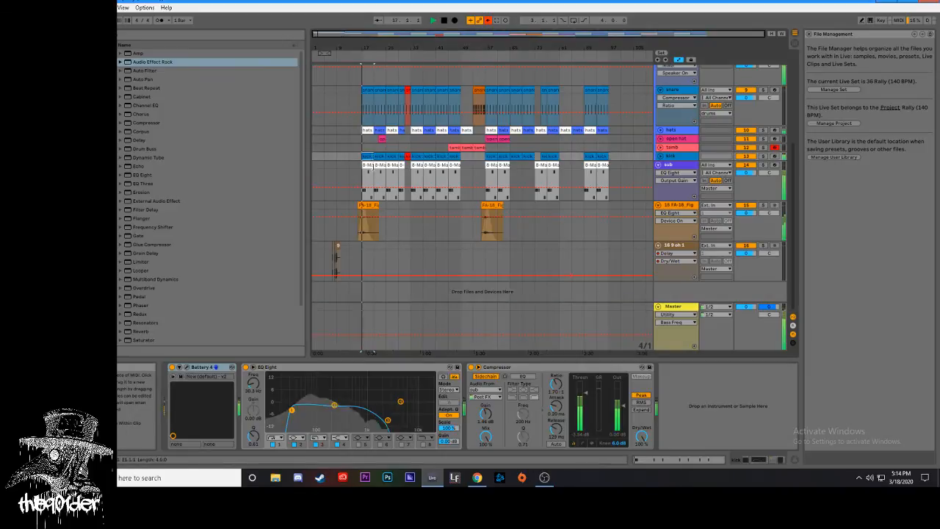
pyautogui.click(663, 345)
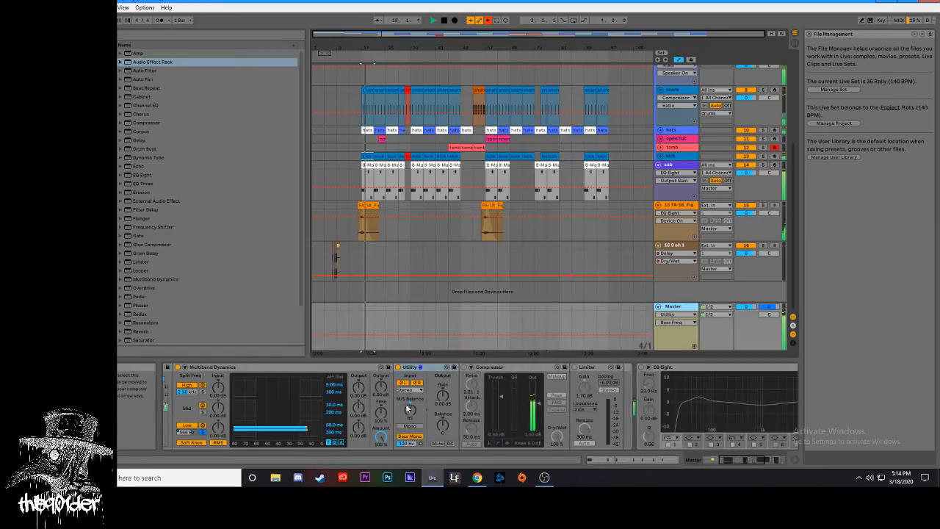
pyautogui.moveTo(733, 463); pyautogui.dragTo(727, 463)
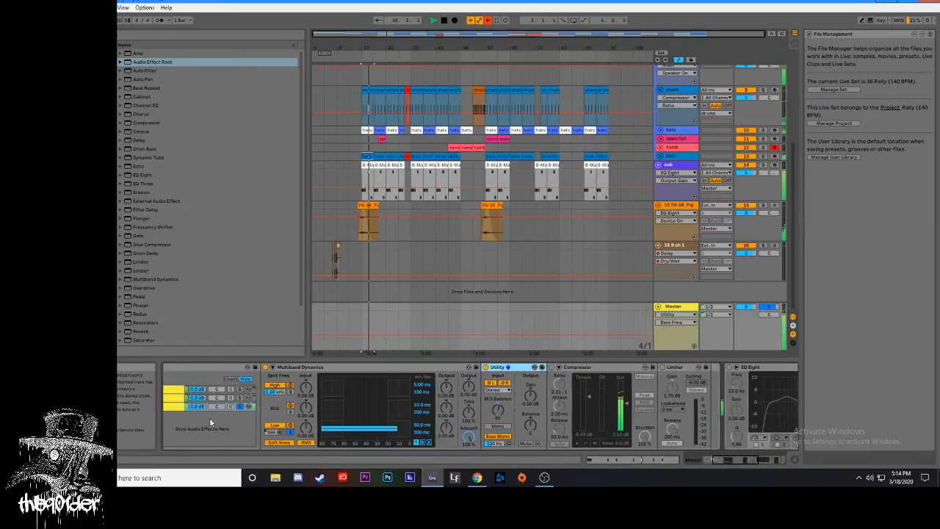
# - Compare the device settings of the mastering rack's mid and lo chains during playback
pyautogui.click(171, 398)
pyautogui.click(175, 407)
pyautogui.click(177, 398)
pyautogui.click(176, 407)
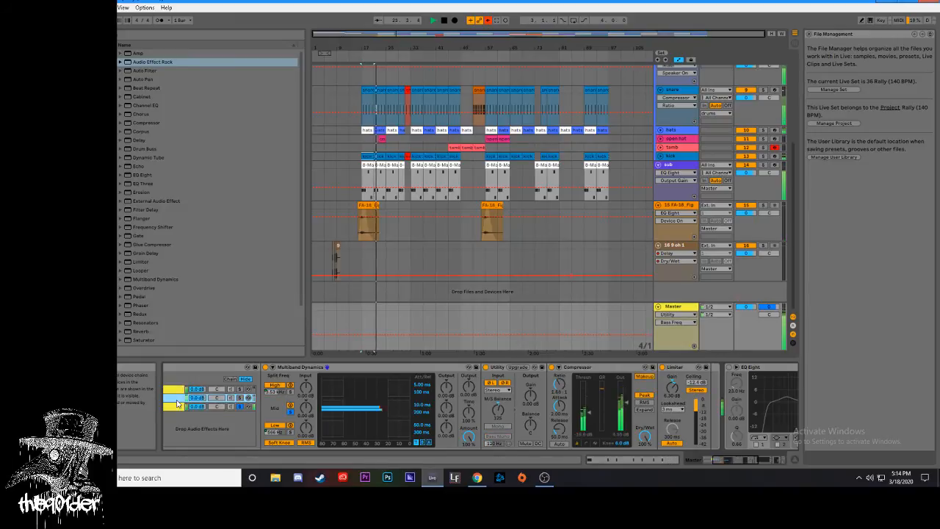
# - Try a gain of 1.87 dB on the lo chain's Utility, return it to 0 dB and stop playback
pyautogui.moveTo(530, 397); pyautogui.dragTo(531, 381)
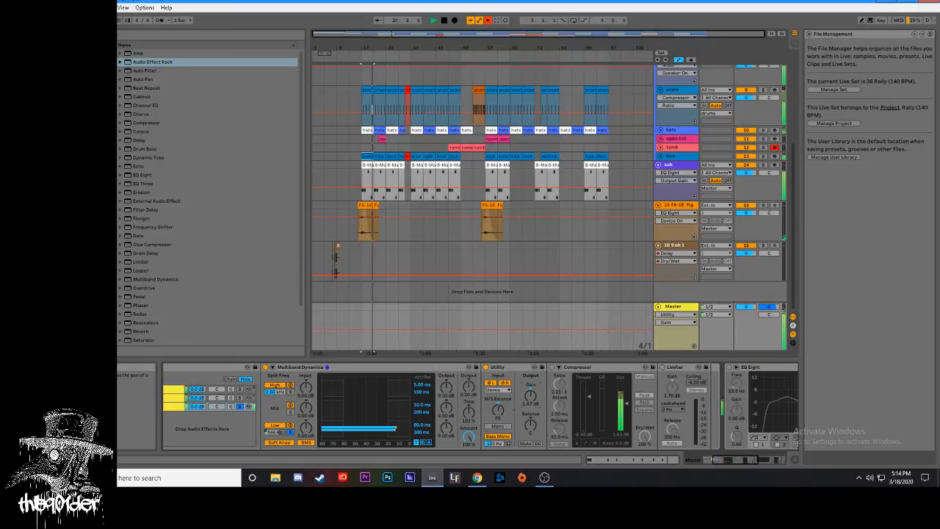
pyautogui.moveTo(531, 397); pyautogui.dragTo(530, 399)
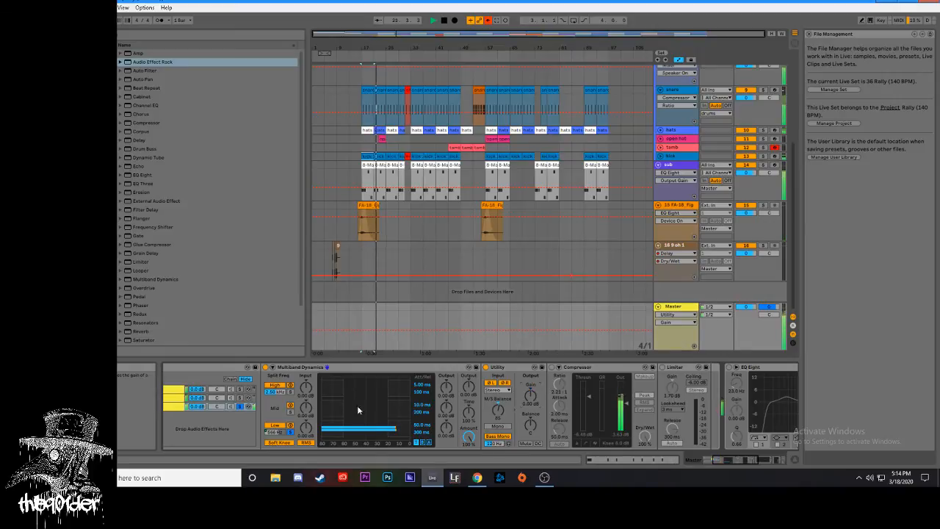
pyautogui.press('space')
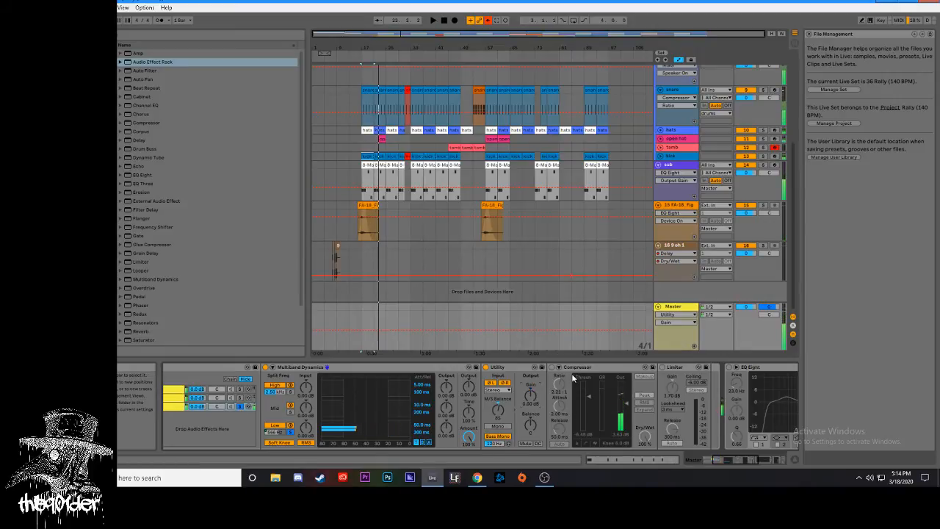
# - Switch on the lo chain's Compressor and adjust its attack and threshold while the beat plays
pyautogui.click(552, 366)
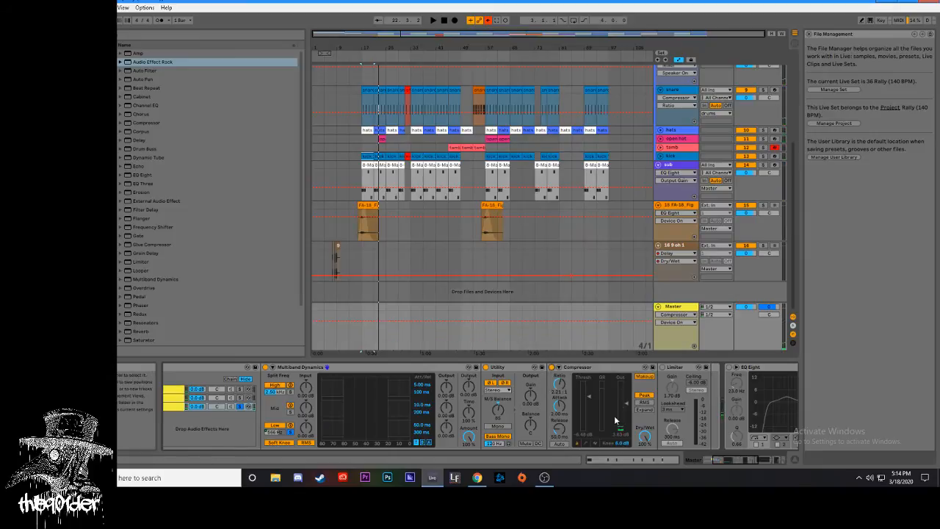
pyautogui.press('space')
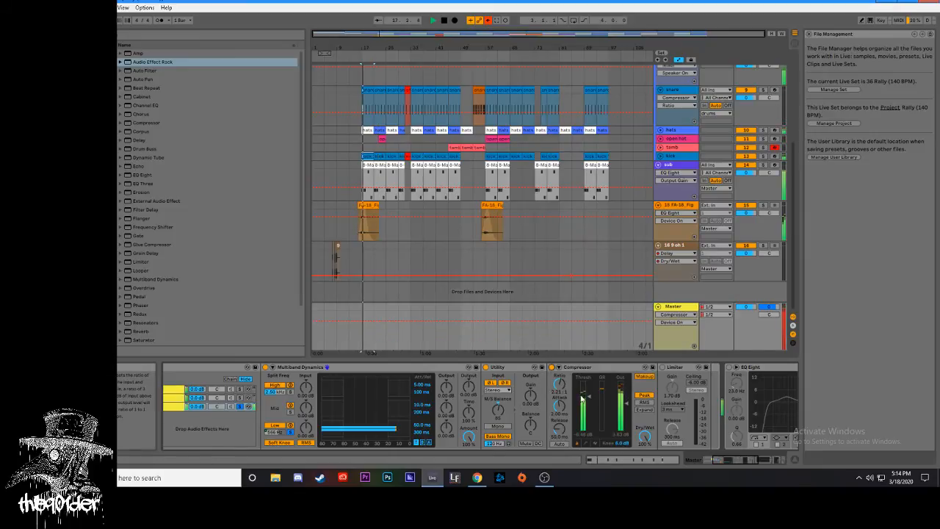
pyautogui.click(563, 410)
pyautogui.moveTo(563, 411); pyautogui.dragTo(562, 423)
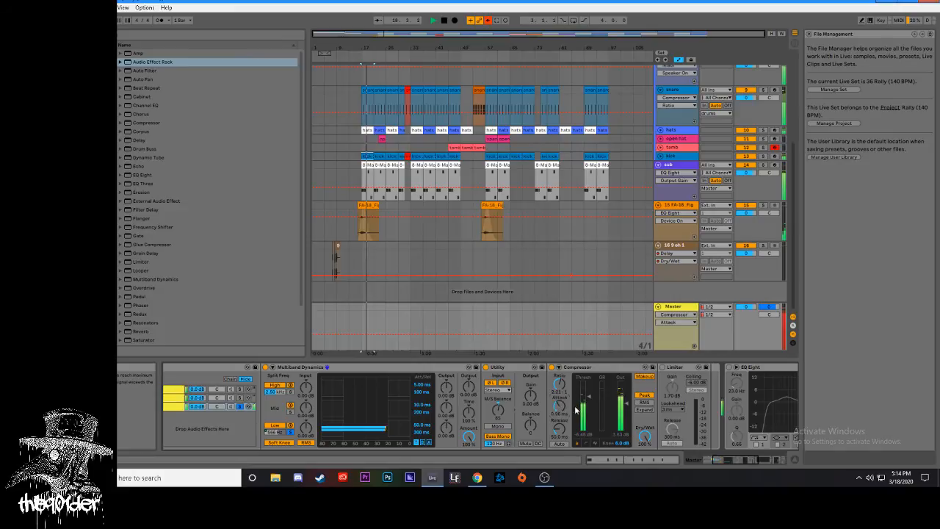
pyautogui.click(590, 403)
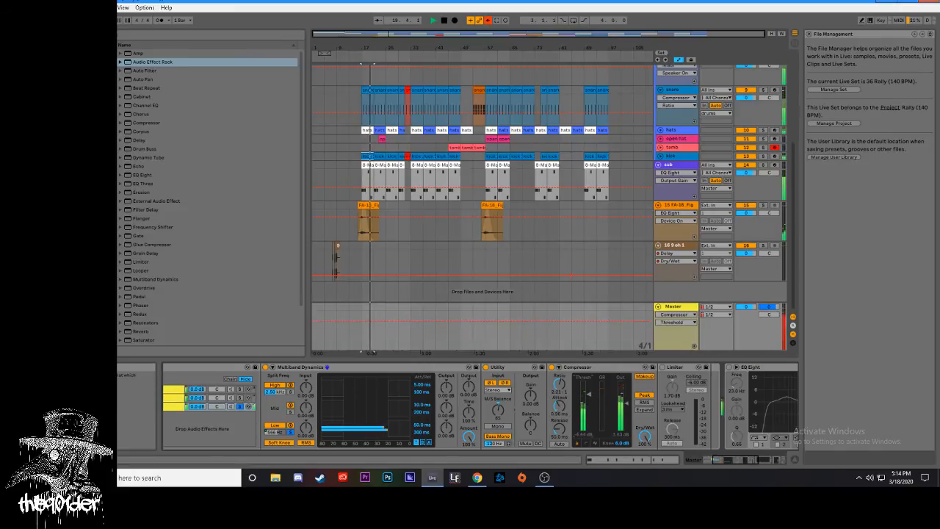
pyautogui.click(628, 407)
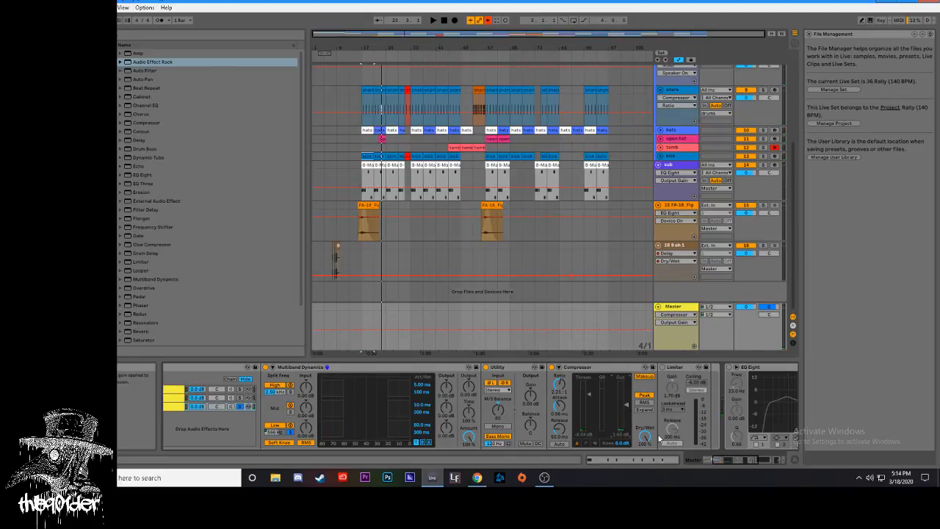
# - Switch on the lo chain's Limiter and raise its gain to 2.00 dB during playback
pyautogui.click(662, 367)
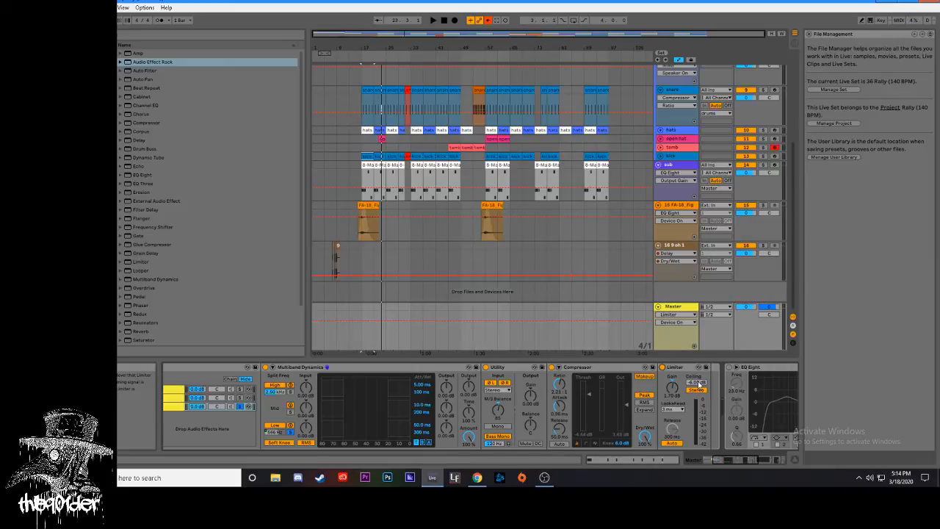
pyautogui.press('space')
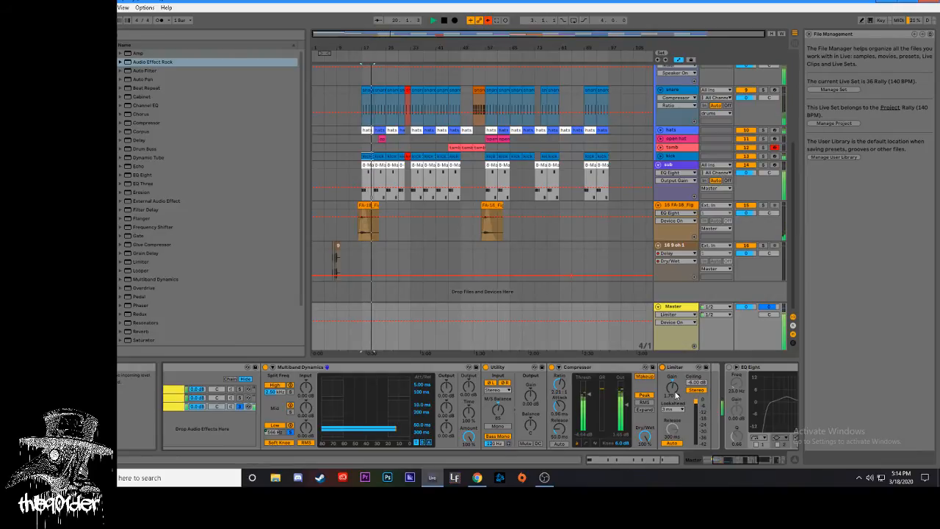
pyautogui.moveTo(676, 396); pyautogui.dragTo(676, 390)
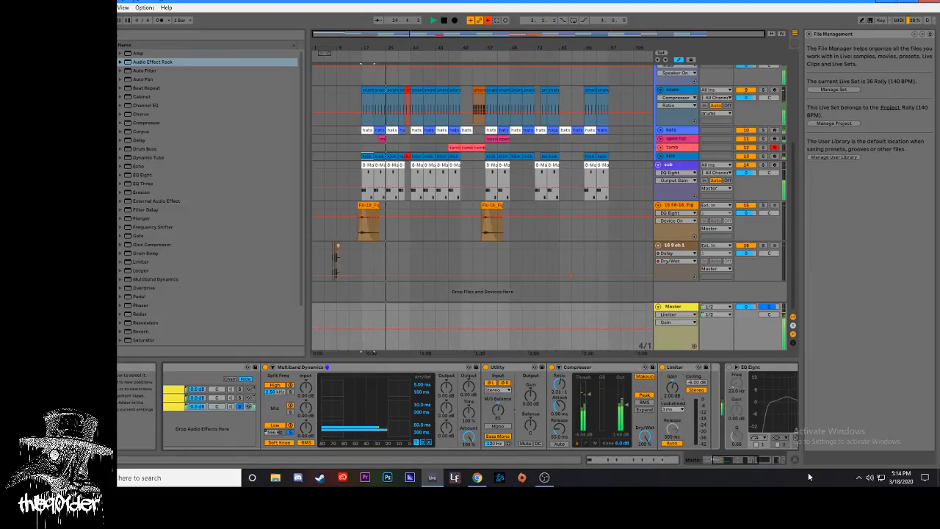
# - Stop playback and move the solo in the mastering rack from the lo chain to the mid chain
pyautogui.click(748, 463)
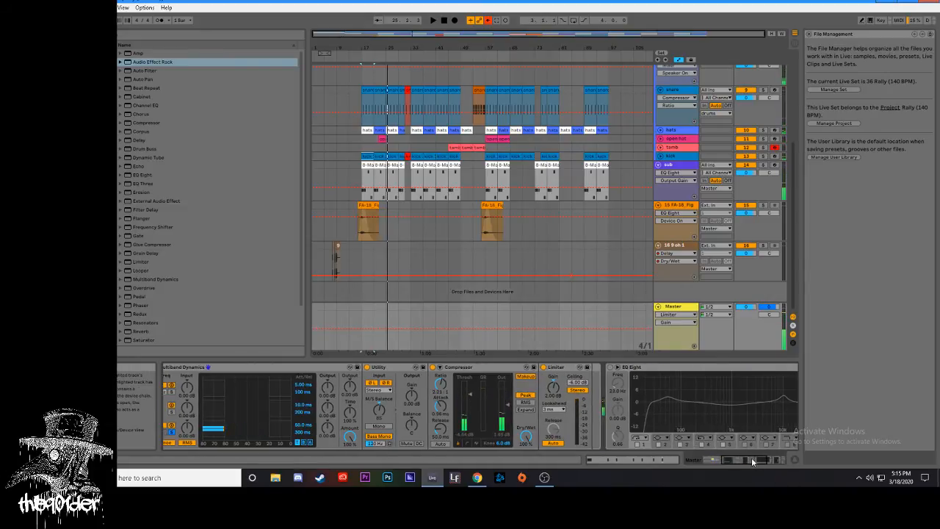
pyautogui.moveTo(751, 460); pyautogui.dragTo(675, 461)
pyautogui.moveTo(735, 463)
pyautogui.mouseDown()
pyautogui.moveTo(771, 463)
pyautogui.moveTo(735, 461)
pyautogui.mouseUp()
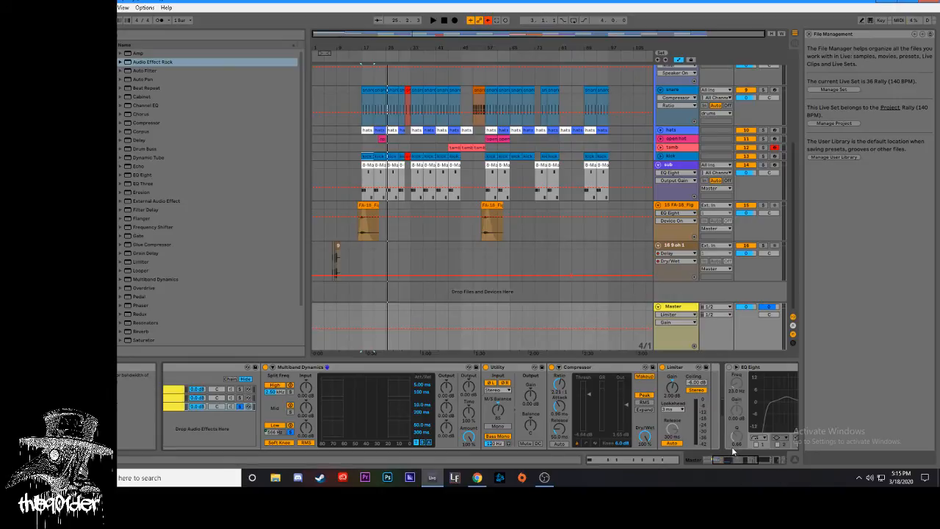
pyautogui.moveTo(738, 459); pyautogui.dragTo(691, 476)
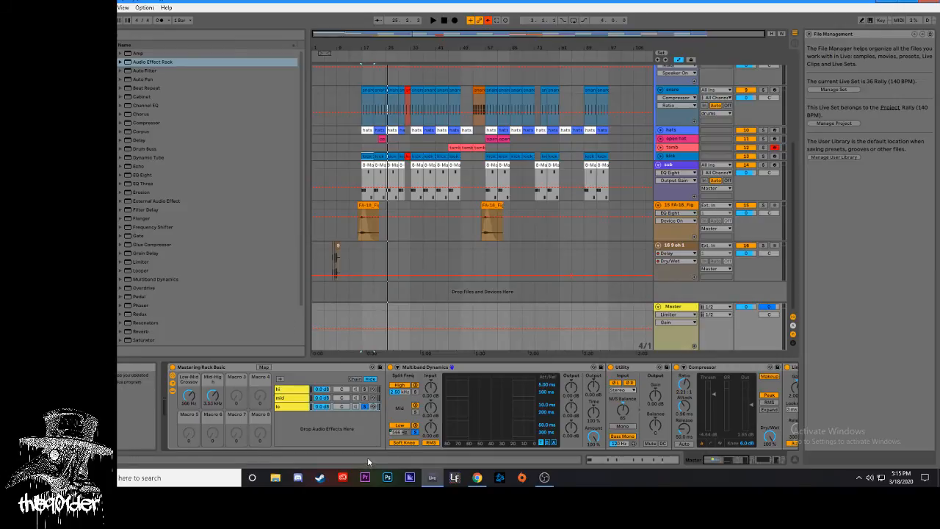
pyautogui.click(365, 407)
pyautogui.moveTo(740, 458); pyautogui.dragTo(700, 456)
pyautogui.click(364, 398)
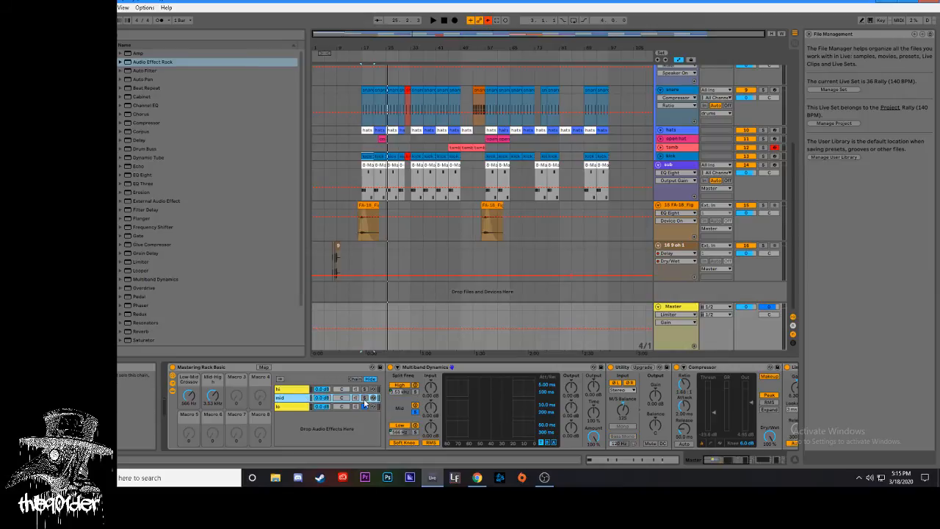
# - Play the soloed mid chain from bar 17 and from the sub clip at bar 21, with the master's devices shown
pyautogui.press('space')
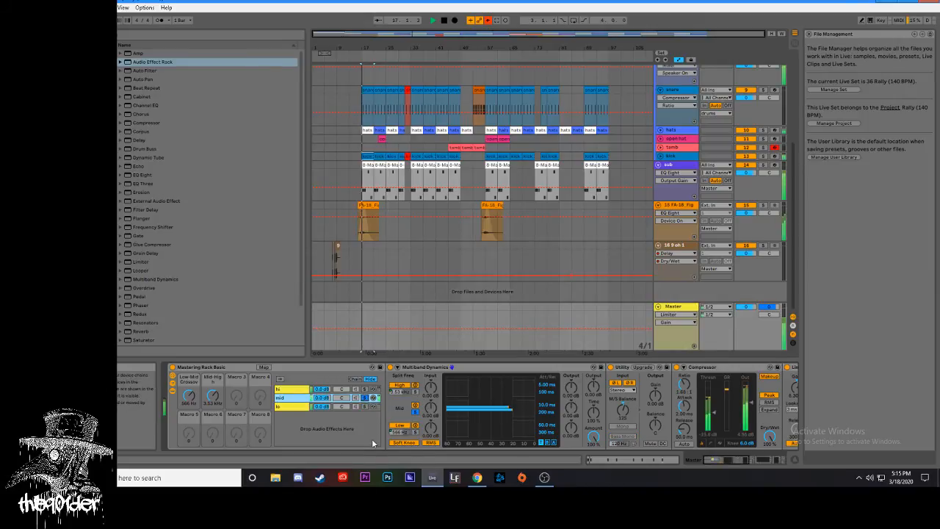
pyautogui.click(743, 459)
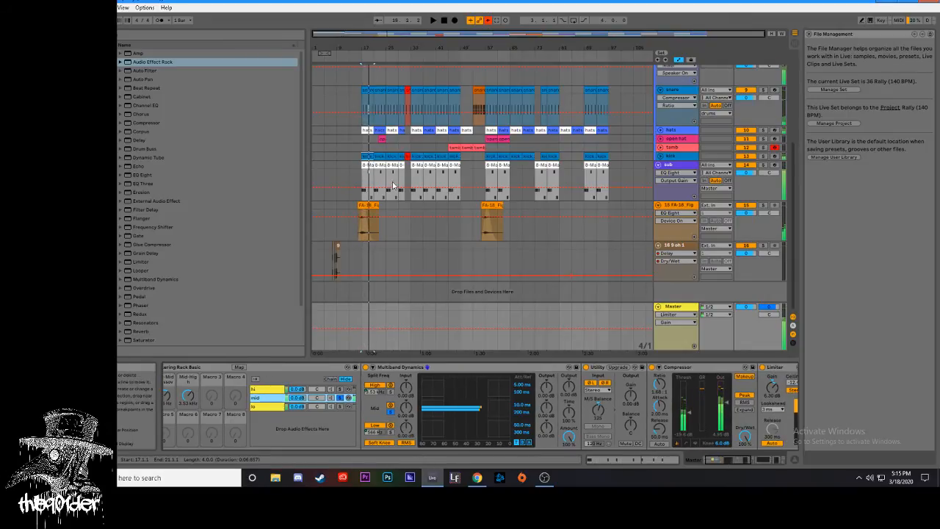
pyautogui.click(676, 164)
pyautogui.click(685, 307)
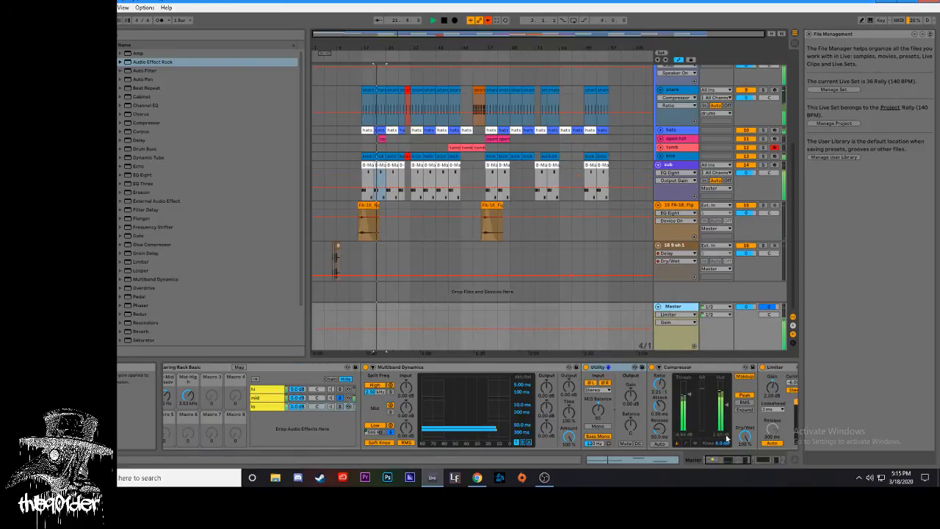
pyautogui.click(735, 459)
pyautogui.press('space')
pyautogui.click(595, 367)
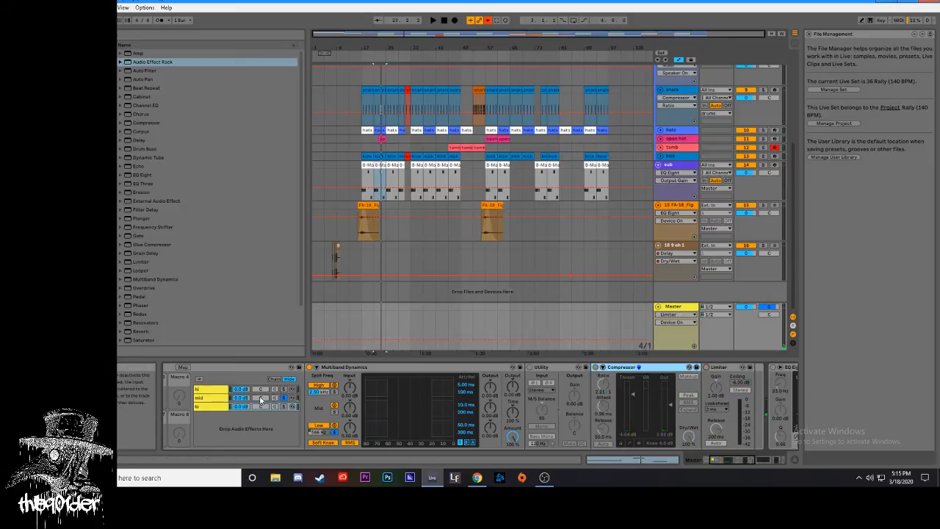
pyautogui.click(596, 367)
pyautogui.click(530, 367)
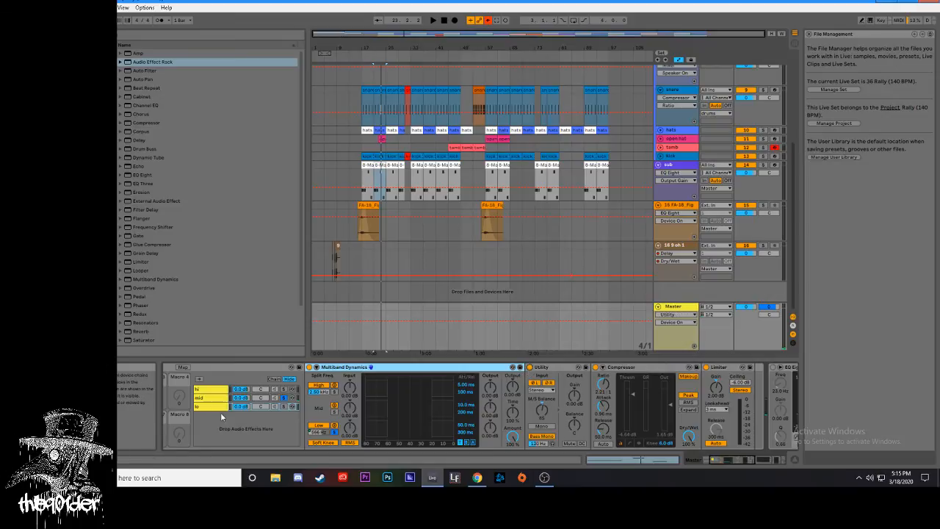
# - Switch off the mid chain's Utility, Compressor and Limiter and play the soloed mid chain from bar 21
pyautogui.click(217, 397)
pyautogui.click(547, 367)
pyautogui.click(596, 368)
pyautogui.click(705, 367)
pyautogui.click(530, 367)
pyautogui.moveTo(746, 460); pyautogui.dragTo(741, 460)
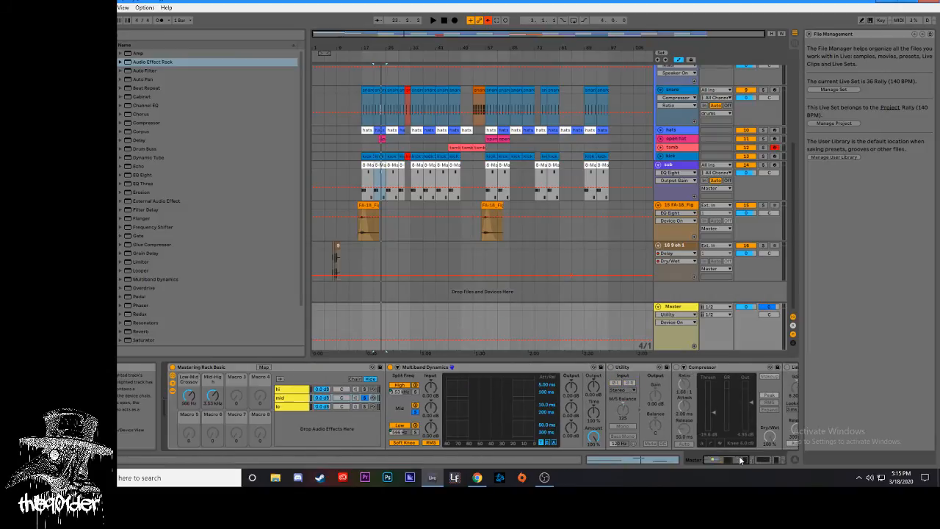
pyautogui.press('space')
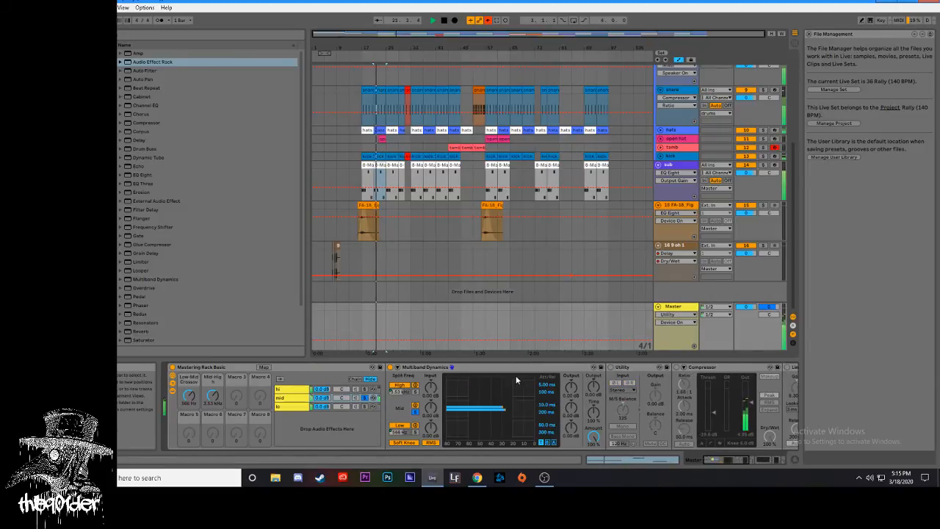
# - Switch on the mid chain's Utility and Compressor while playing the soloed chain
pyautogui.click(610, 366)
pyautogui.press('space')
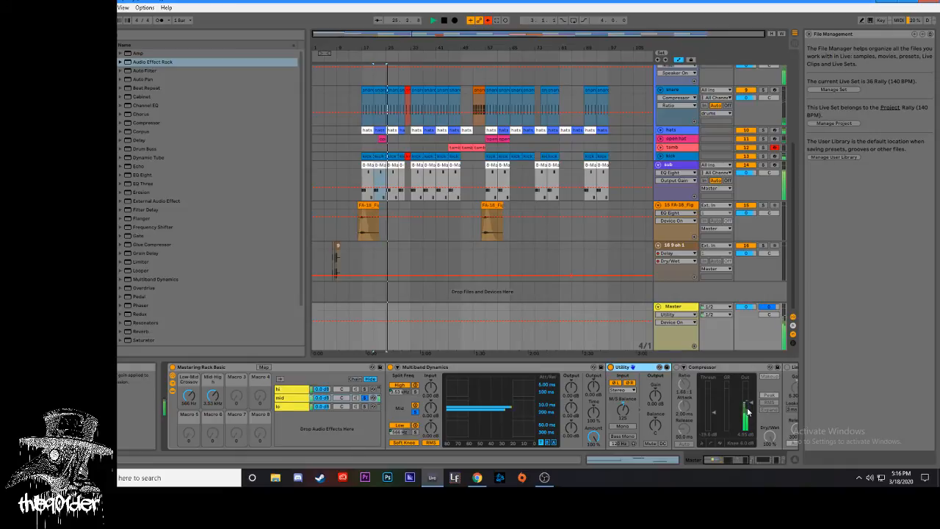
pyautogui.click(675, 367)
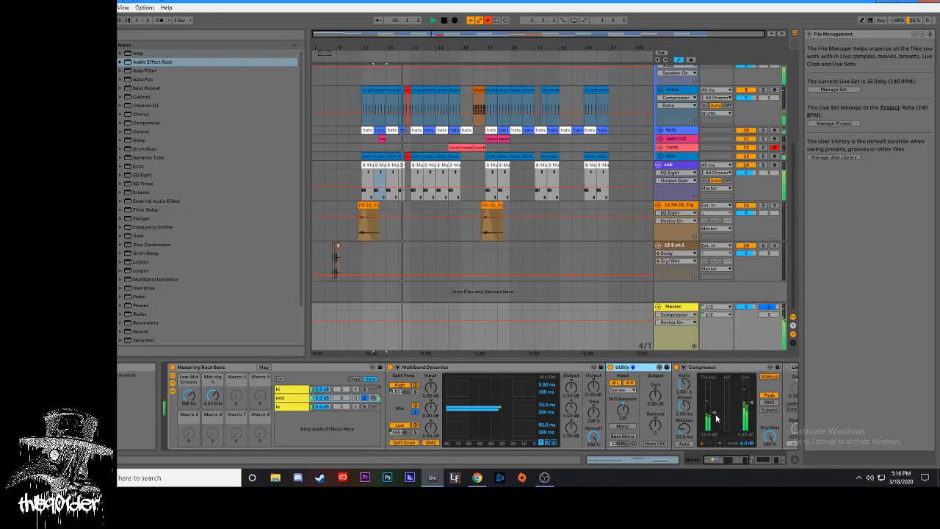
# - Play the soloed mid chain repeatedly from bar 21 and examine its Compressor's gain reduction and output meters
pyautogui.hscroll(2, 751, 380)
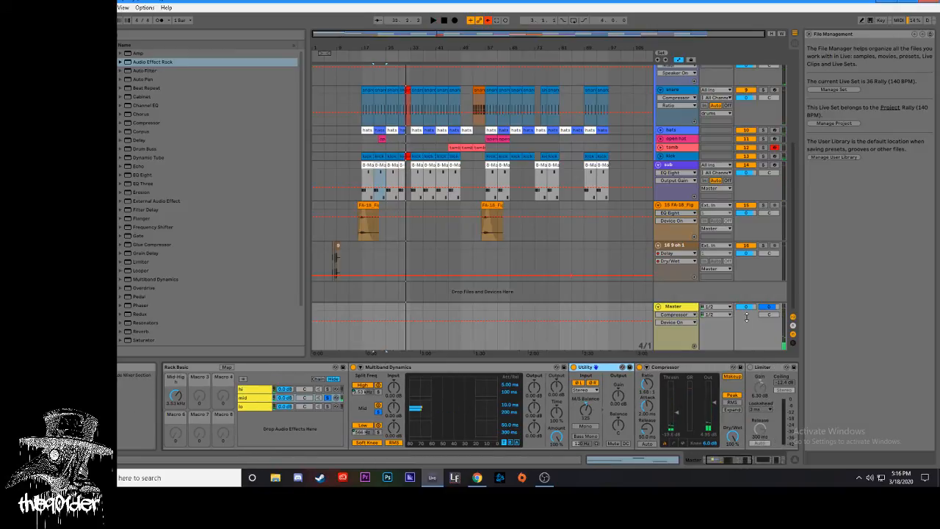
pyautogui.press('space')
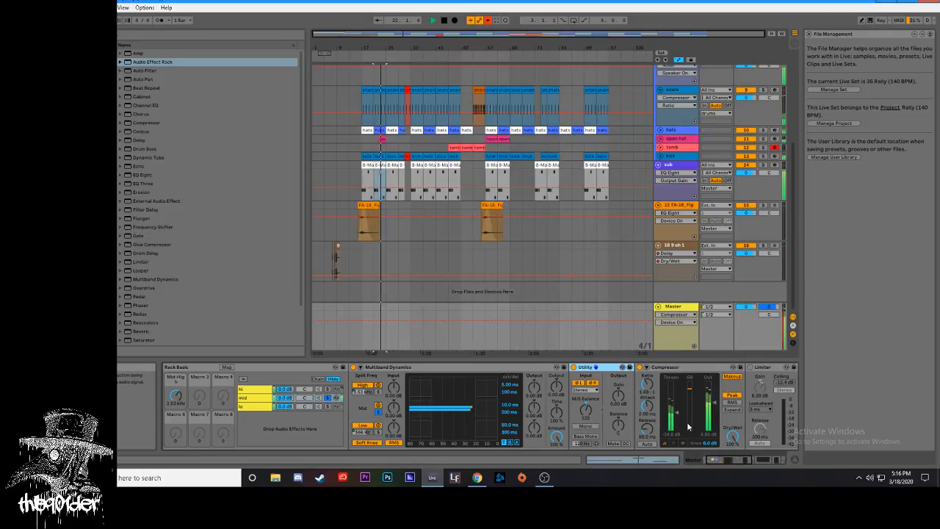
pyautogui.press('space')
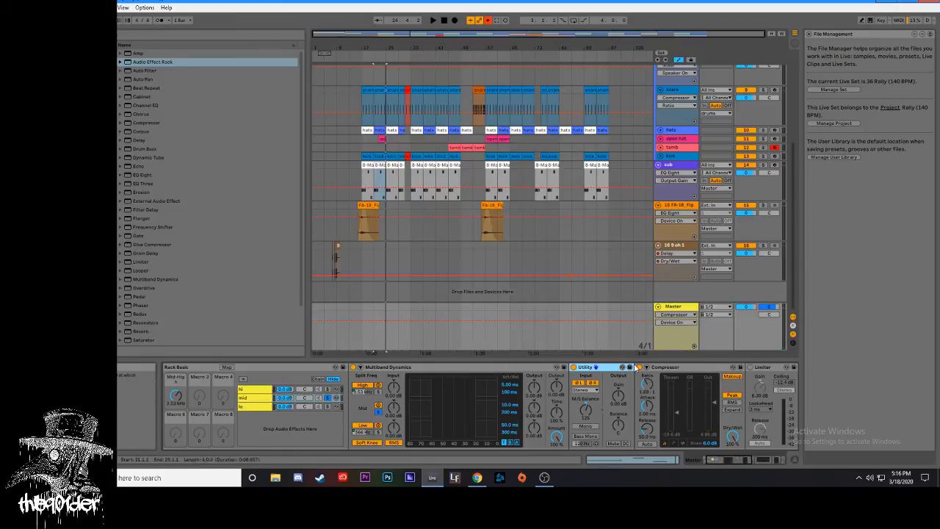
pyautogui.press('space')
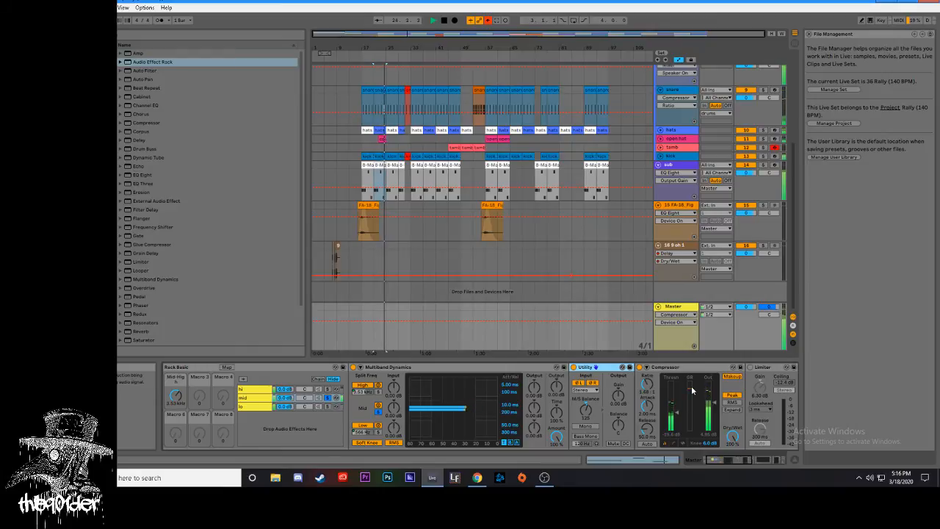
pyautogui.press('space')
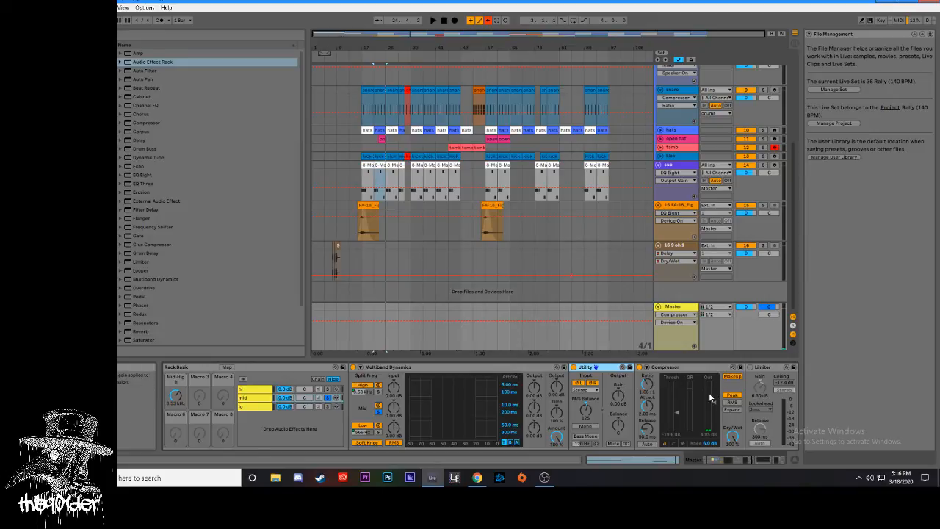
pyautogui.press('space')
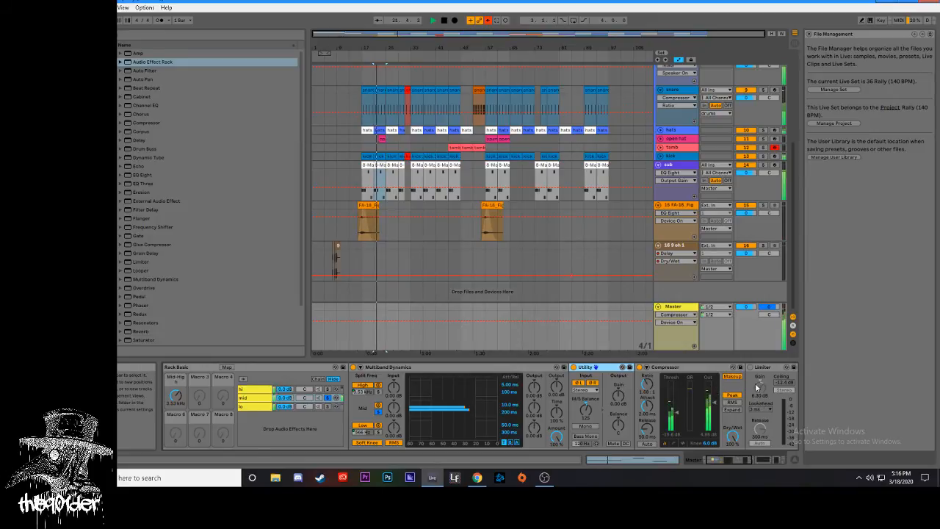
# - Switch on the mid chain's Limiter and set its gain to 4.00 dB during playback from bar 21
pyautogui.click(792, 410)
pyautogui.press('space')
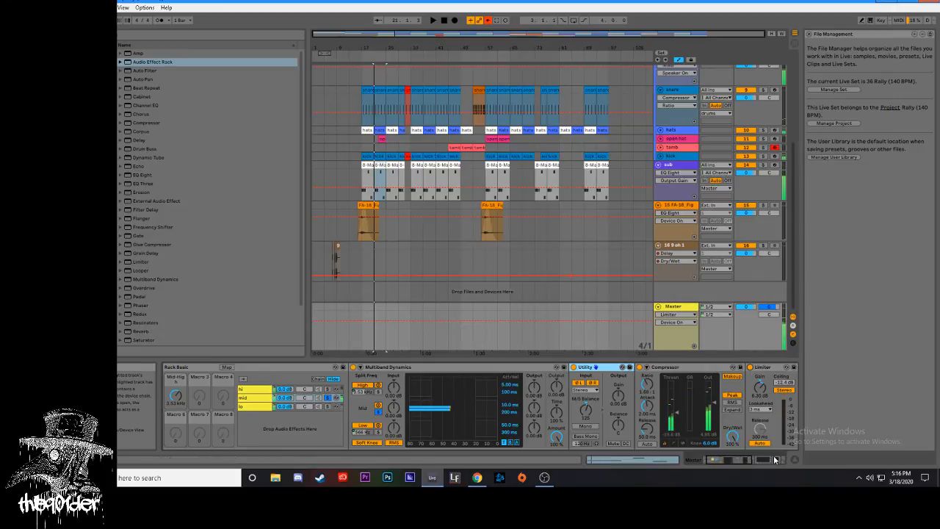
pyautogui.moveTo(740, 459); pyautogui.dragTo(750, 460)
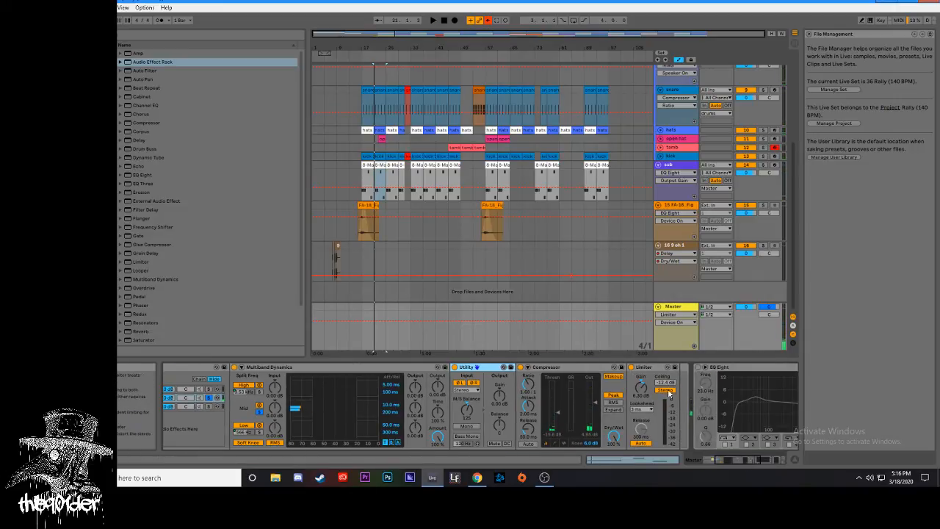
pyautogui.press('space')
pyautogui.moveTo(645, 389); pyautogui.dragTo(644, 404)
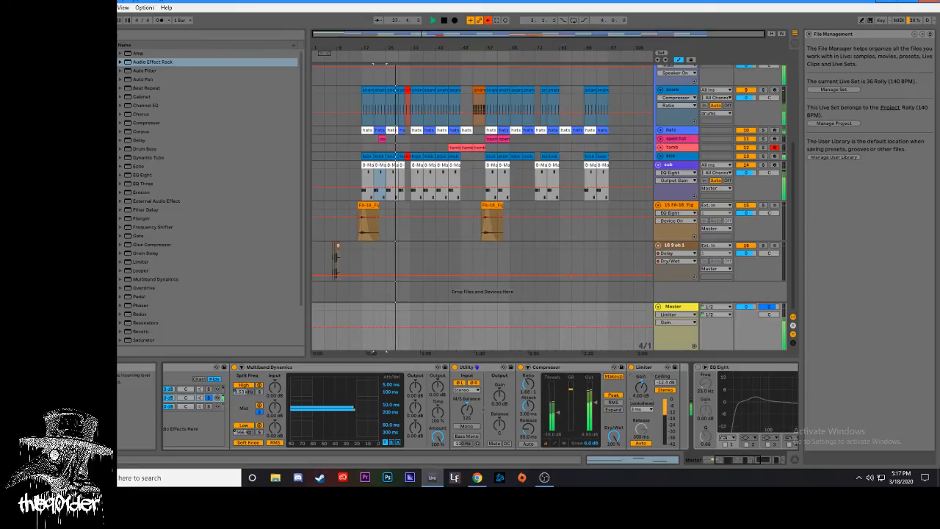
pyautogui.press('space')
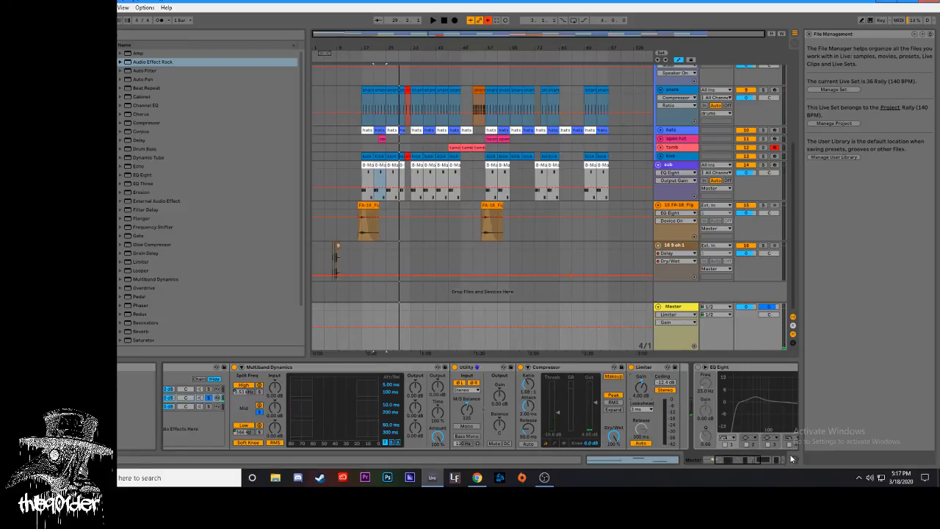
# - Move the solo in the mastering rack from the mid chain to the hi chain and play from bar 21
pyautogui.moveTo(745, 462); pyautogui.dragTo(725, 463)
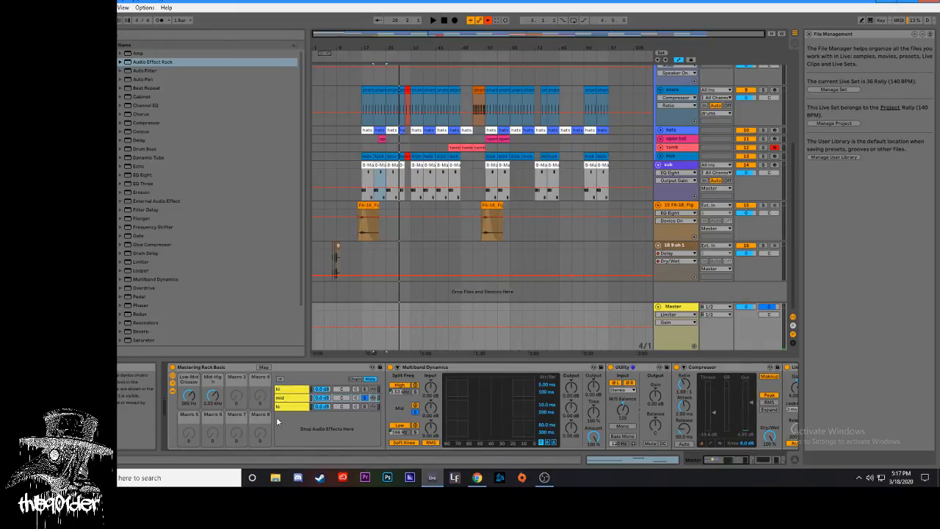
pyautogui.click(282, 389)
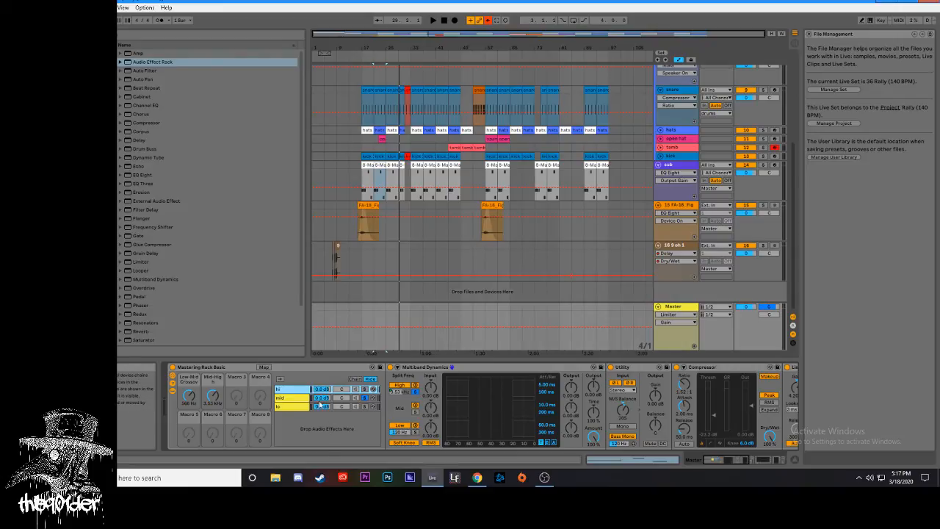
pyautogui.press('space')
# - Switch off the hi chain's Utility, Compressor and Limiter and play the soloed chain from bar 21
pyautogui.click(611, 366)
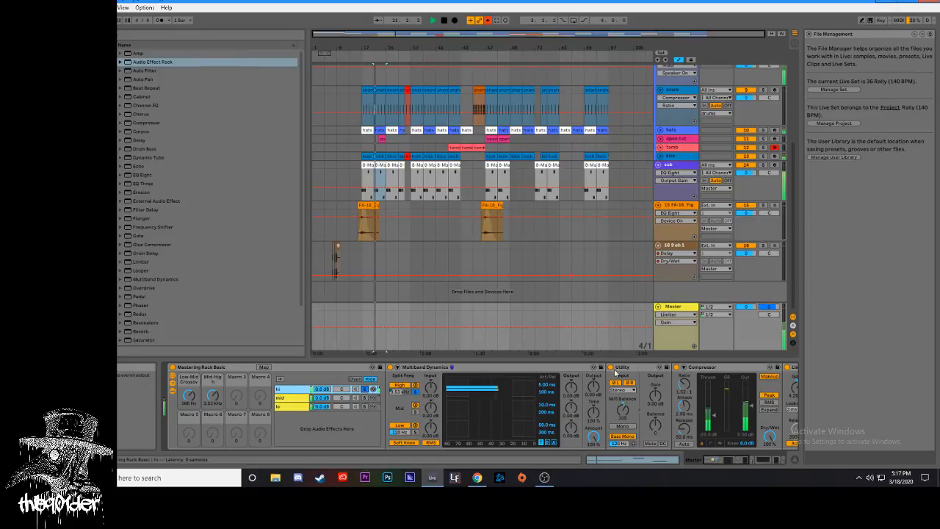
pyautogui.click(676, 367)
pyautogui.click(724, 461)
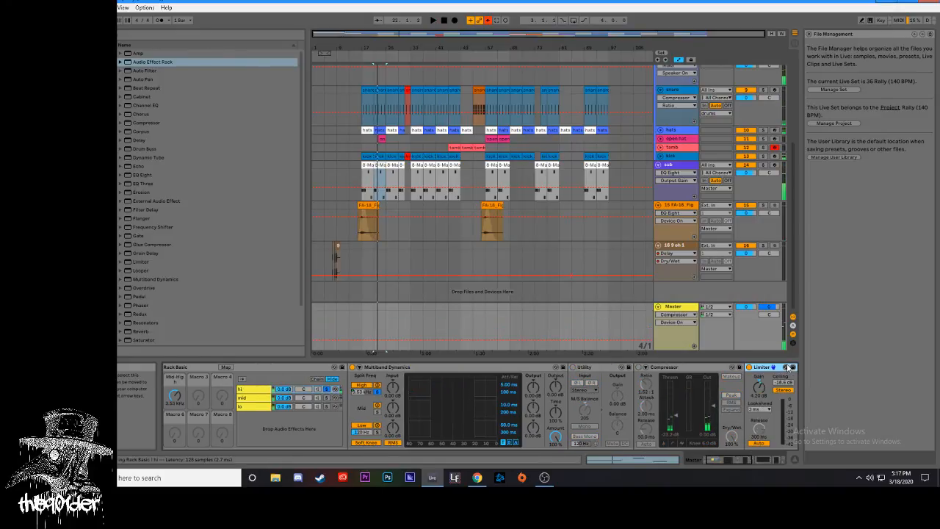
pyautogui.click(716, 460)
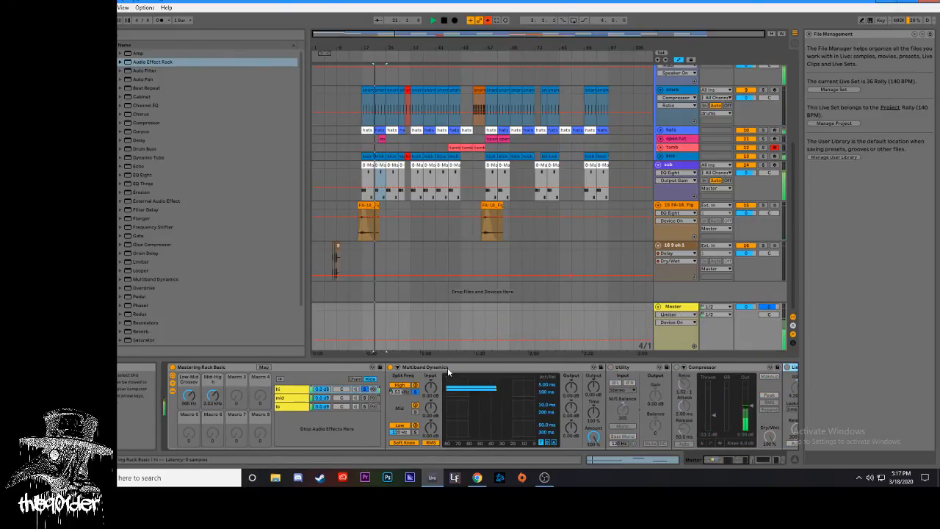
# - Show the hi chain's Multiband Dynamics and switch the chain's Utility and Compressor back on during playback
pyautogui.click(567, 424)
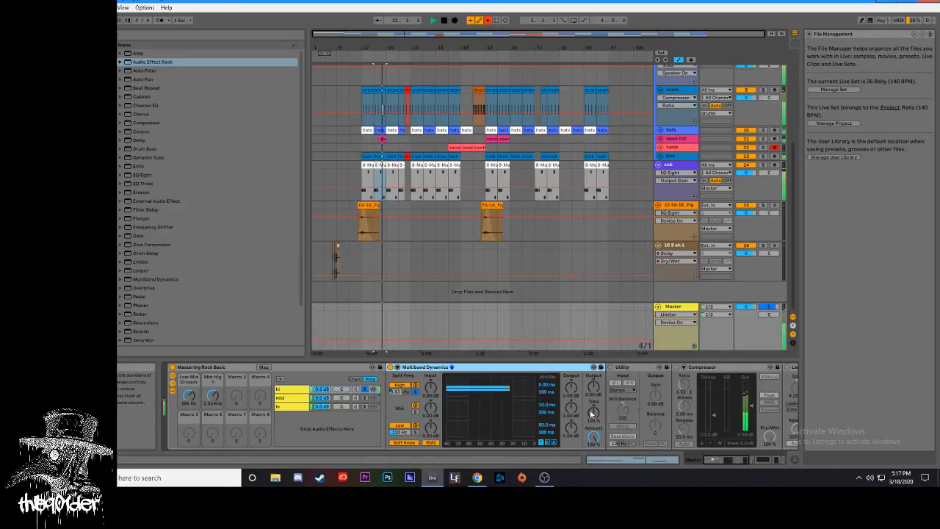
pyautogui.click(608, 367)
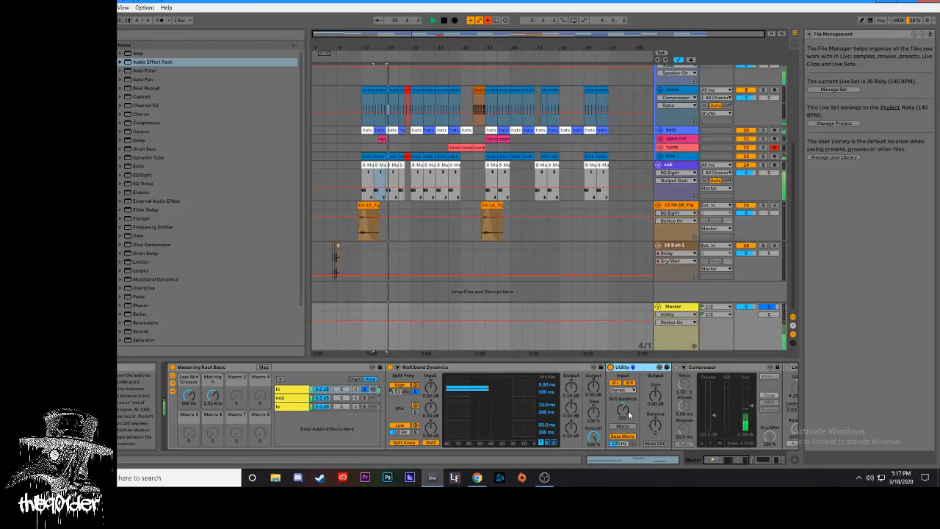
pyautogui.click(677, 368)
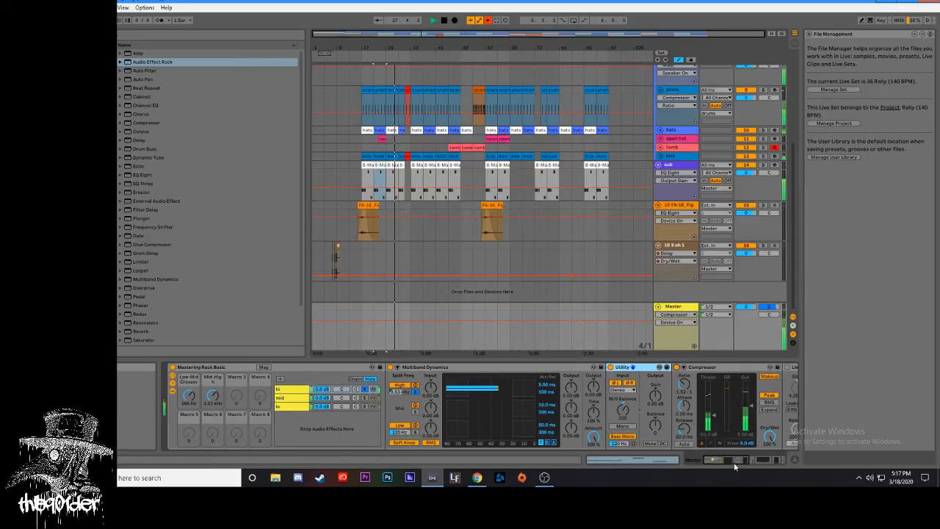
# - Adjust the output gain of the hi chain's Compressor and switch its Limiter back on during playback
pyautogui.moveTo(734, 462); pyautogui.dragTo(741, 462)
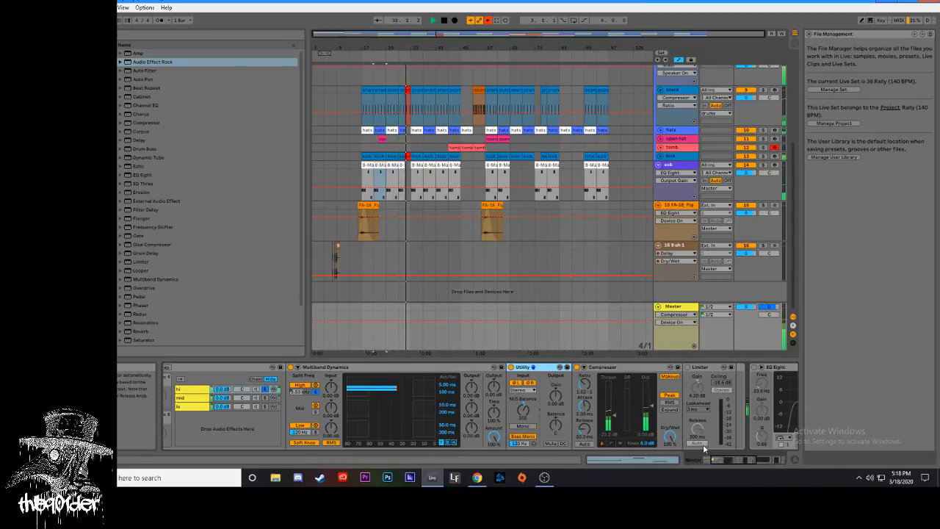
pyautogui.click(649, 406)
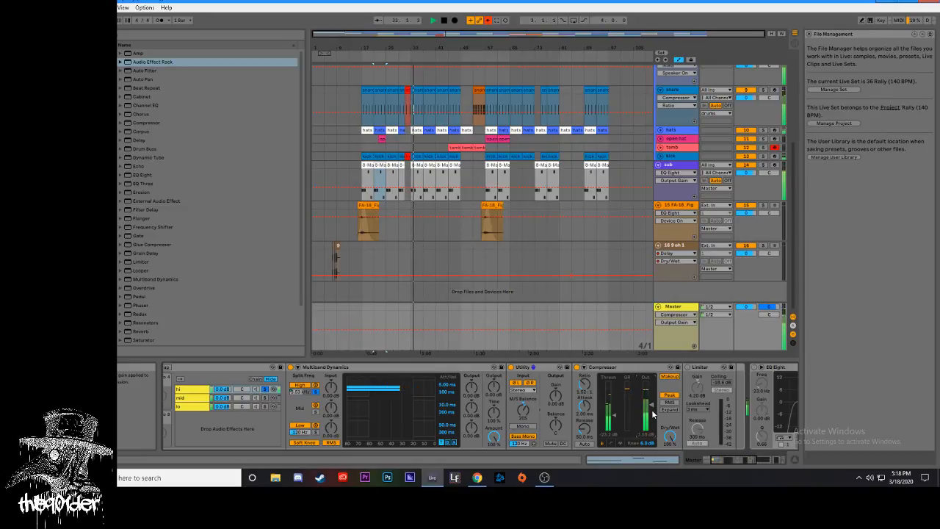
pyautogui.click(705, 407)
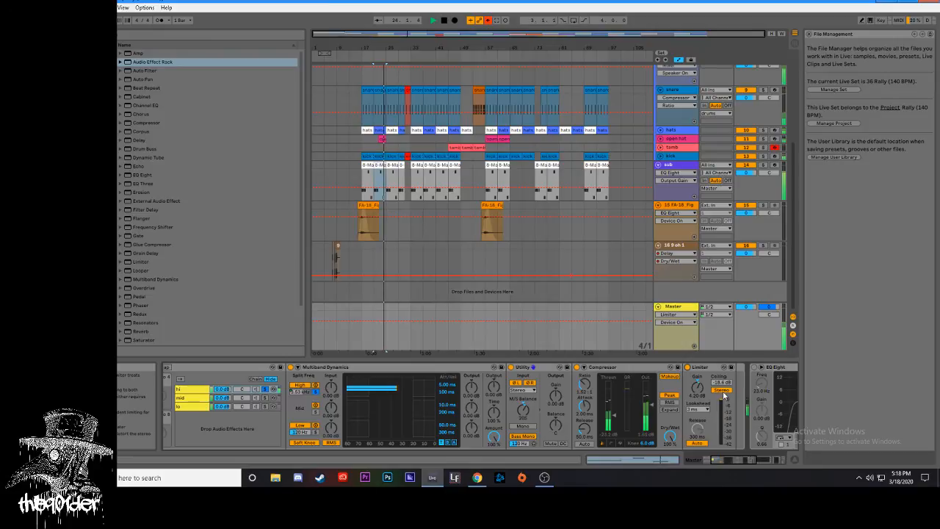
# - Remove the solo from the hi chain so the hi, mid and lo chains play together
pyautogui.click(735, 462)
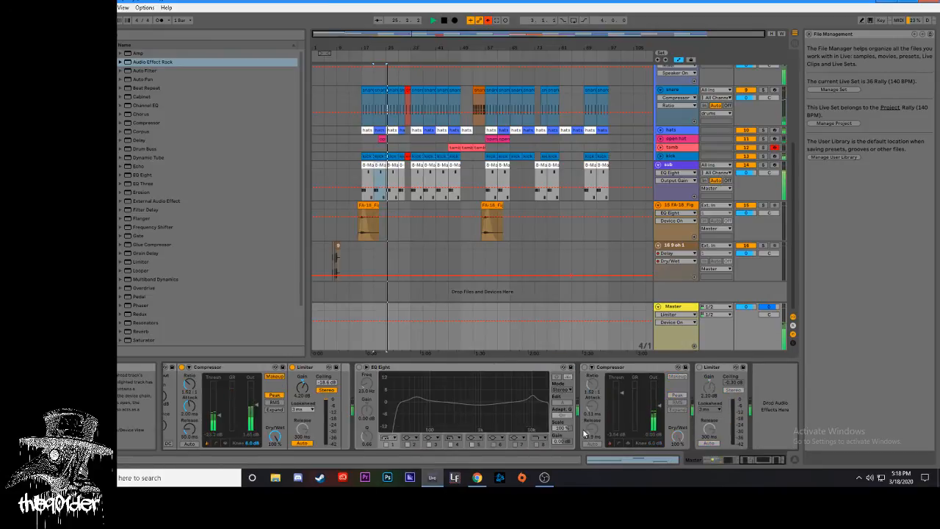
pyautogui.moveTo(744, 459); pyautogui.dragTo(637, 457)
pyautogui.click(373, 389)
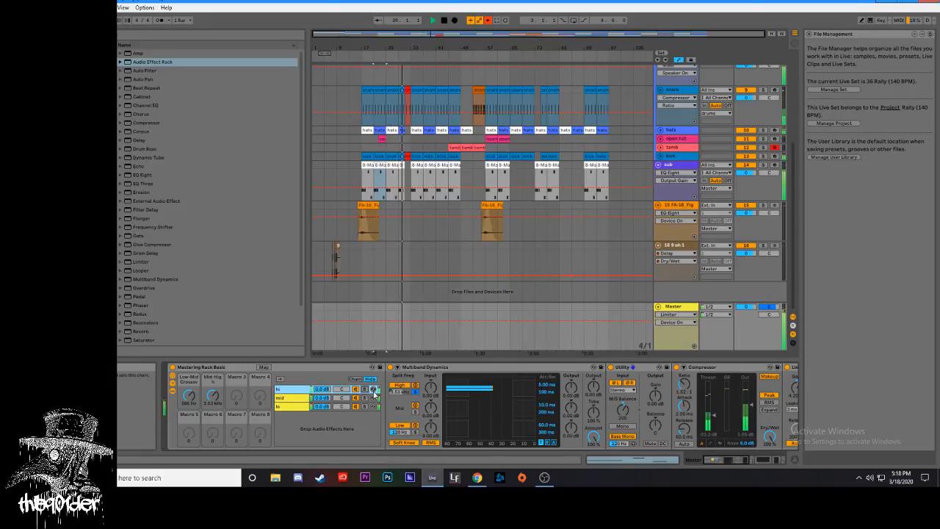
# - Switch on the EQ Eight after the mastering rack, select its highest band and play the full mix from bar 21
pyautogui.moveTo(725, 459); pyautogui.dragTo(762, 461)
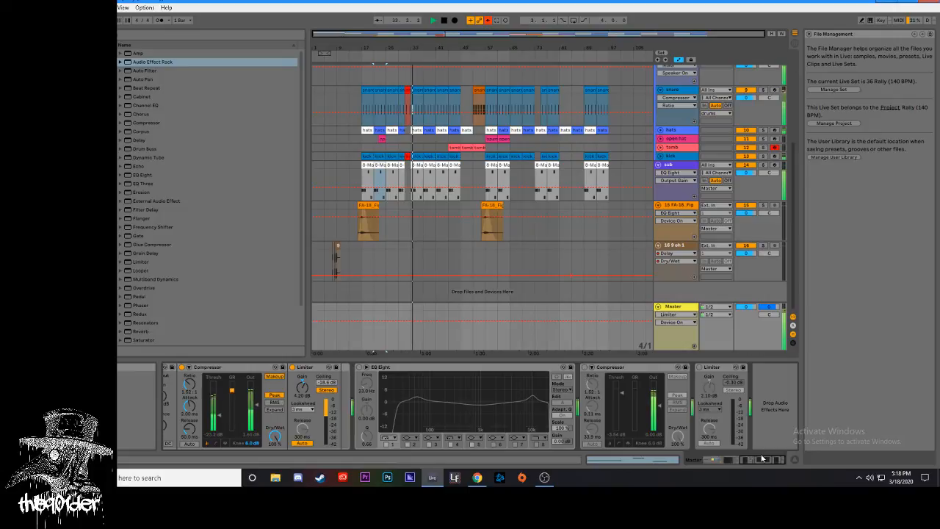
pyautogui.press('space')
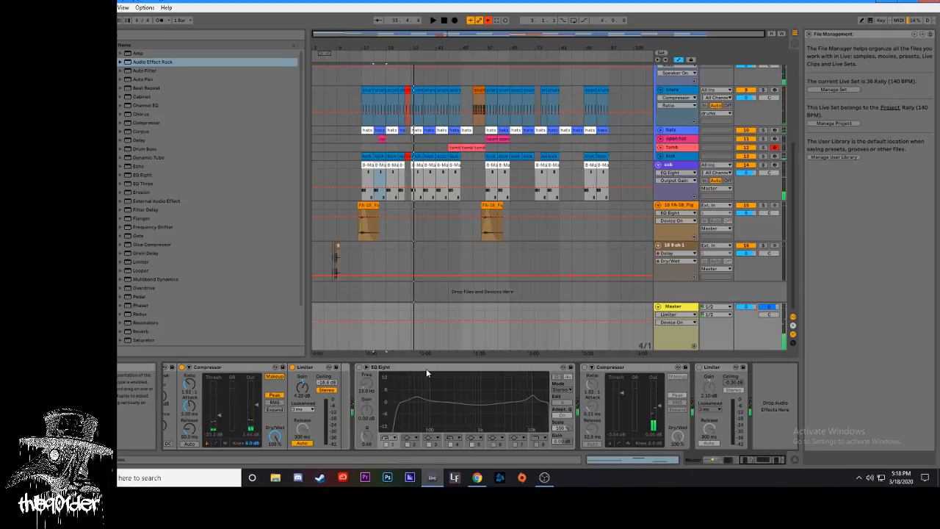
pyautogui.click(421, 376)
pyautogui.click(358, 367)
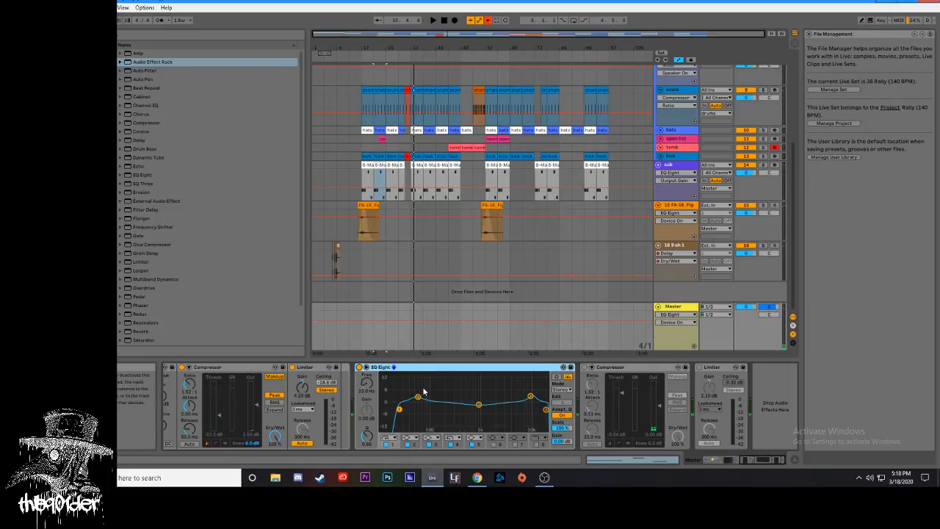
pyautogui.press('space')
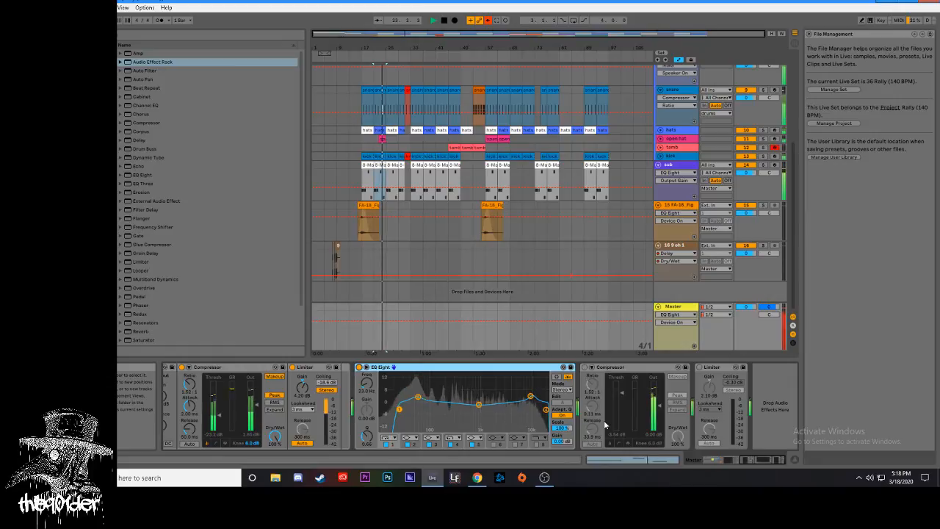
pyautogui.press('space')
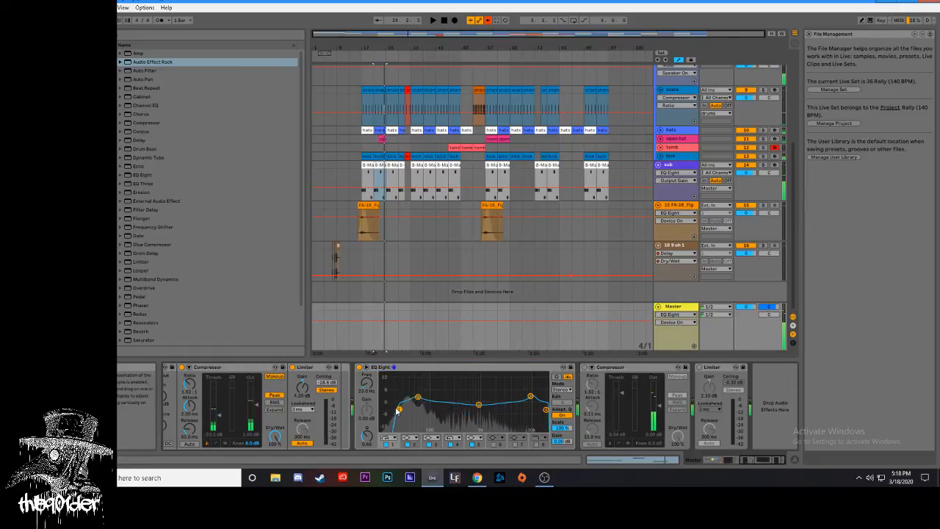
pyautogui.click(547, 409)
pyautogui.press('space')
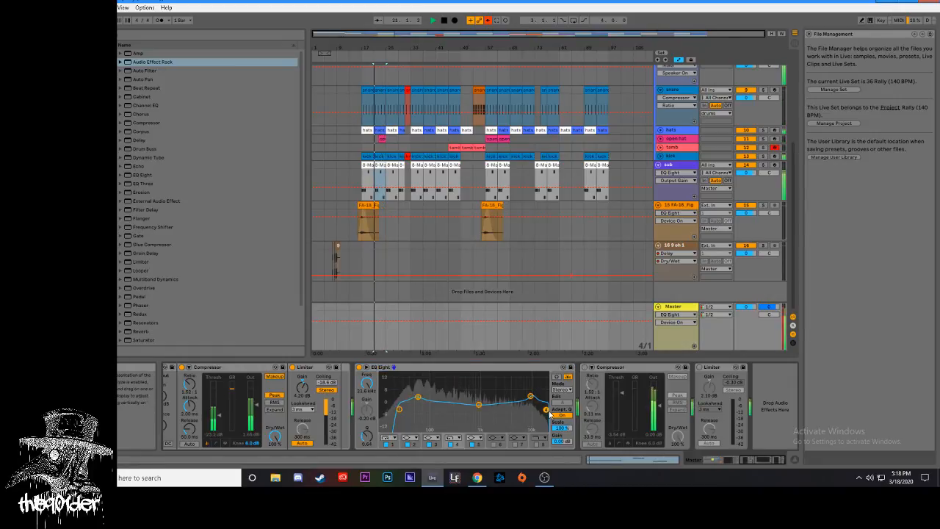
# - Switch on the Compressor and Limiter after the EQ Eight and set the Limiter's ceiling to 0.00 dB
pyautogui.click(637, 396)
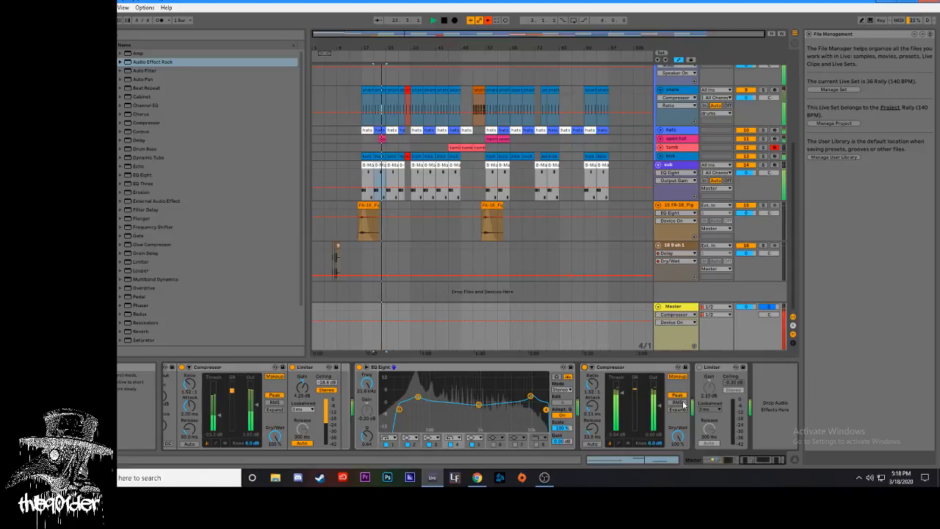
pyautogui.press('space')
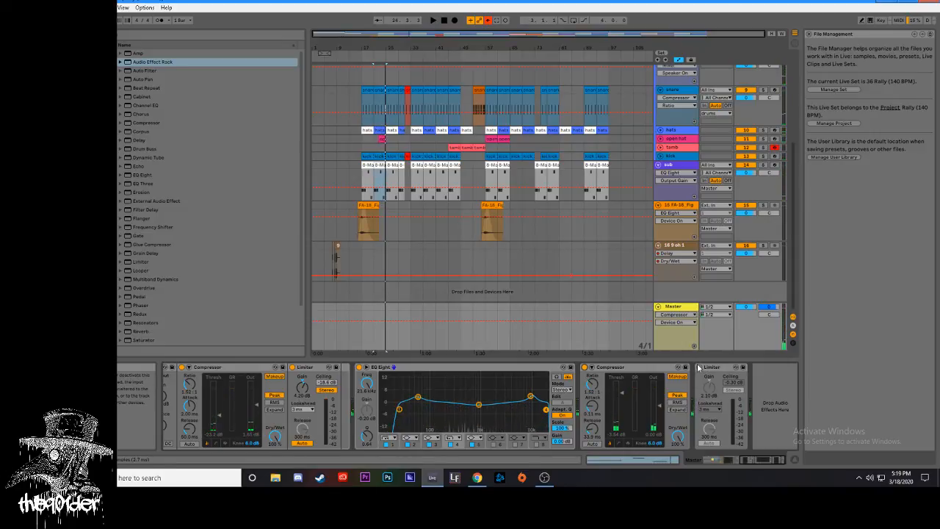
pyautogui.press('space')
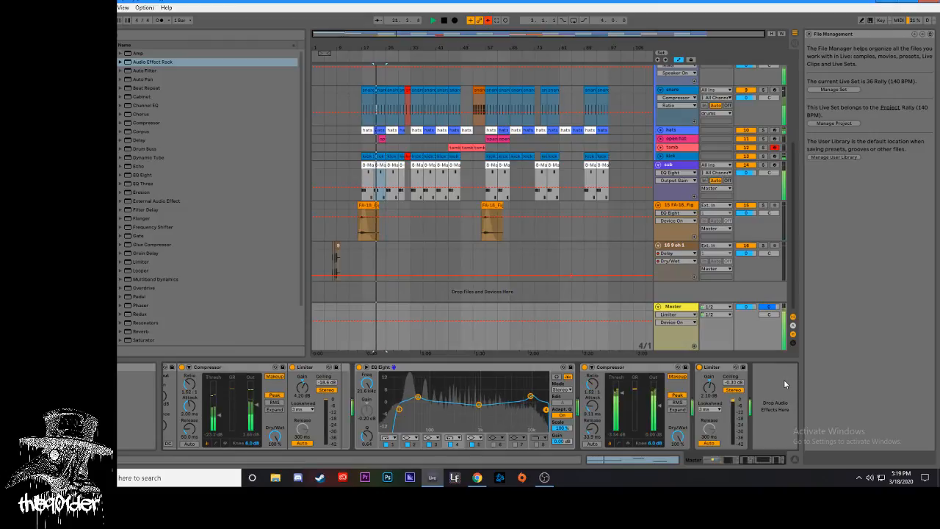
pyautogui.press('space')
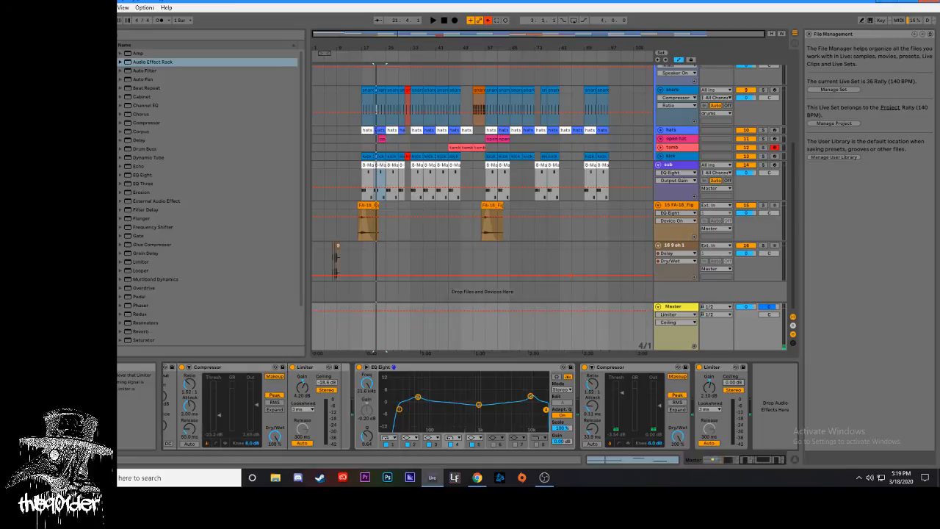
# - Play the full mix from bar 21 through the master chain and review its devices back to the mastering rack
pyautogui.press('space')
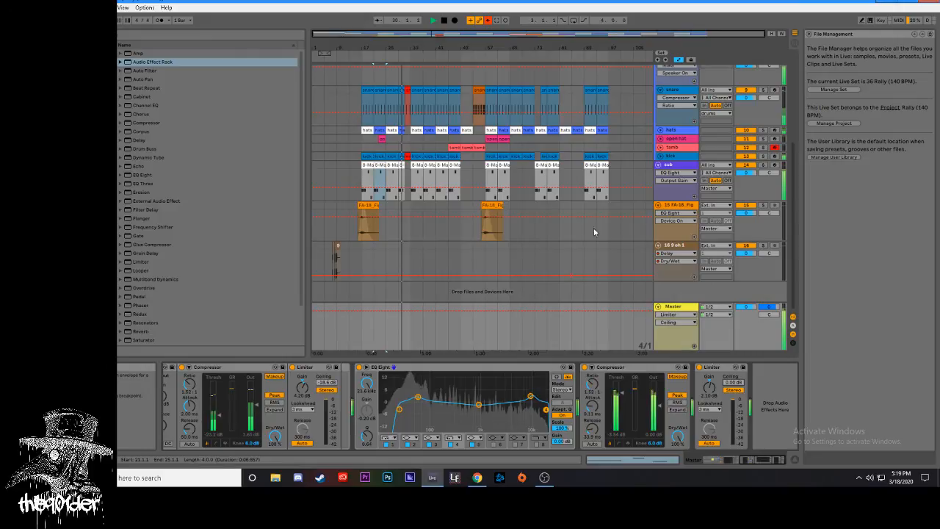
pyautogui.click(745, 462)
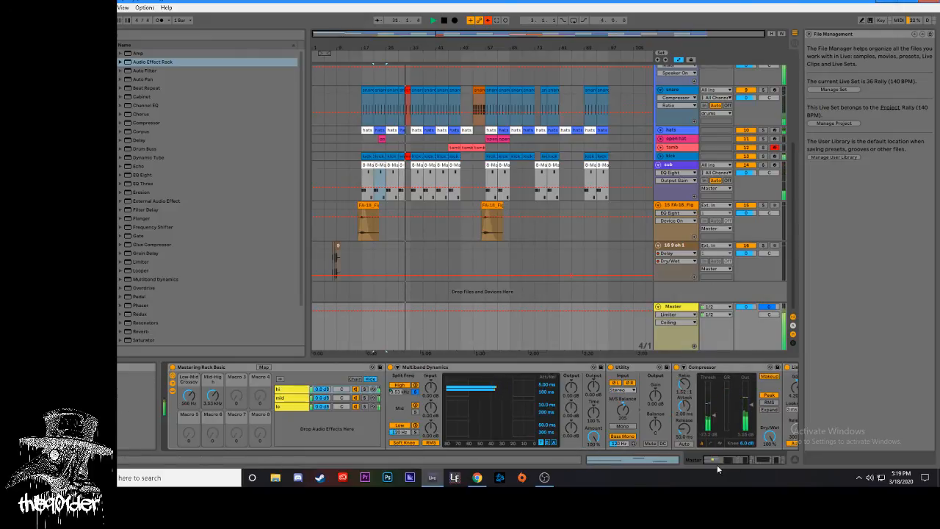
pyautogui.click(780, 461)
pyautogui.moveTo(779, 458); pyautogui.dragTo(723, 459)
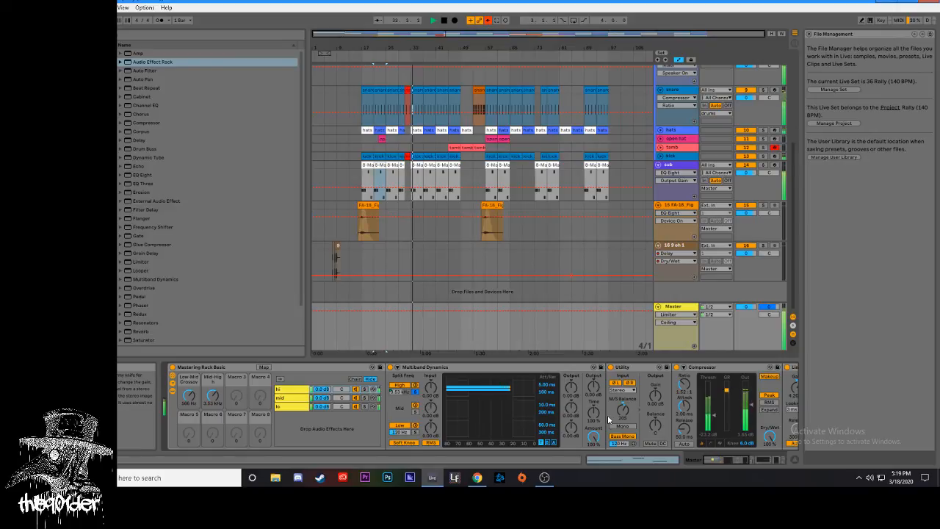
# - Stop playback, return the playhead to the start of the arrangement and bring the guitar and lead tracks into view
pyautogui.click(443, 20)
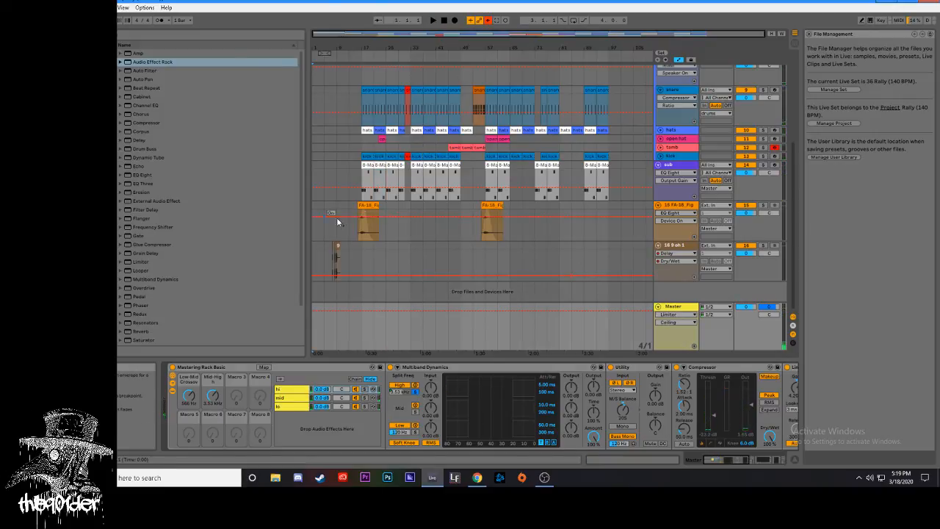
pyautogui.scroll(3, 557, 192)
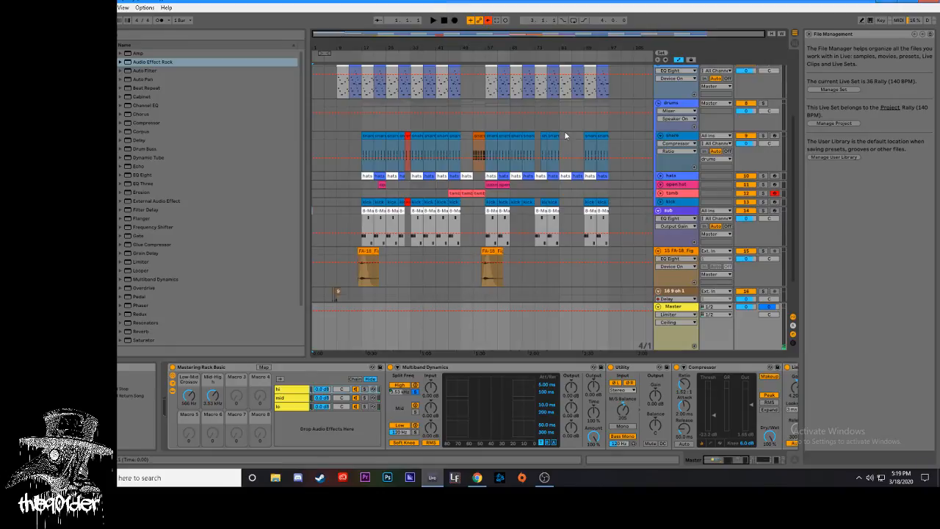
pyautogui.scroll(3, 579, 191)
pyautogui.scroll(3, 579, 191)
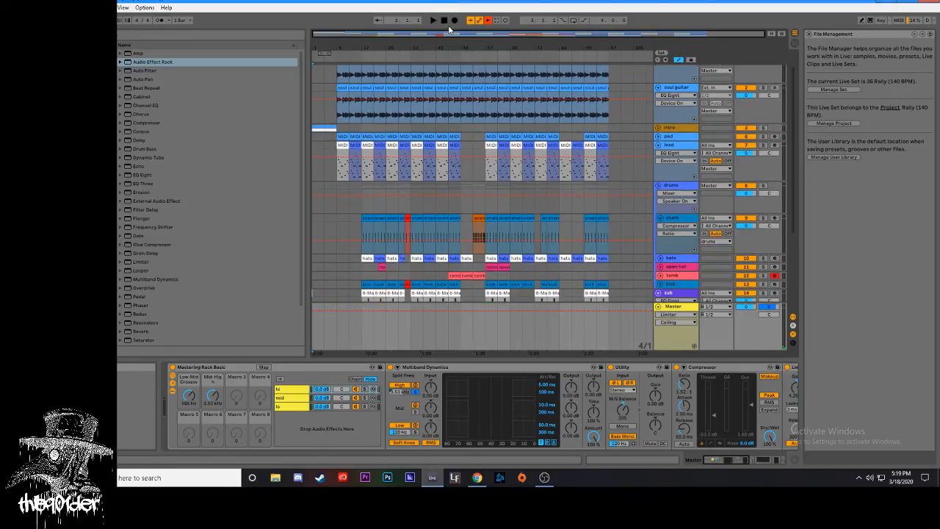